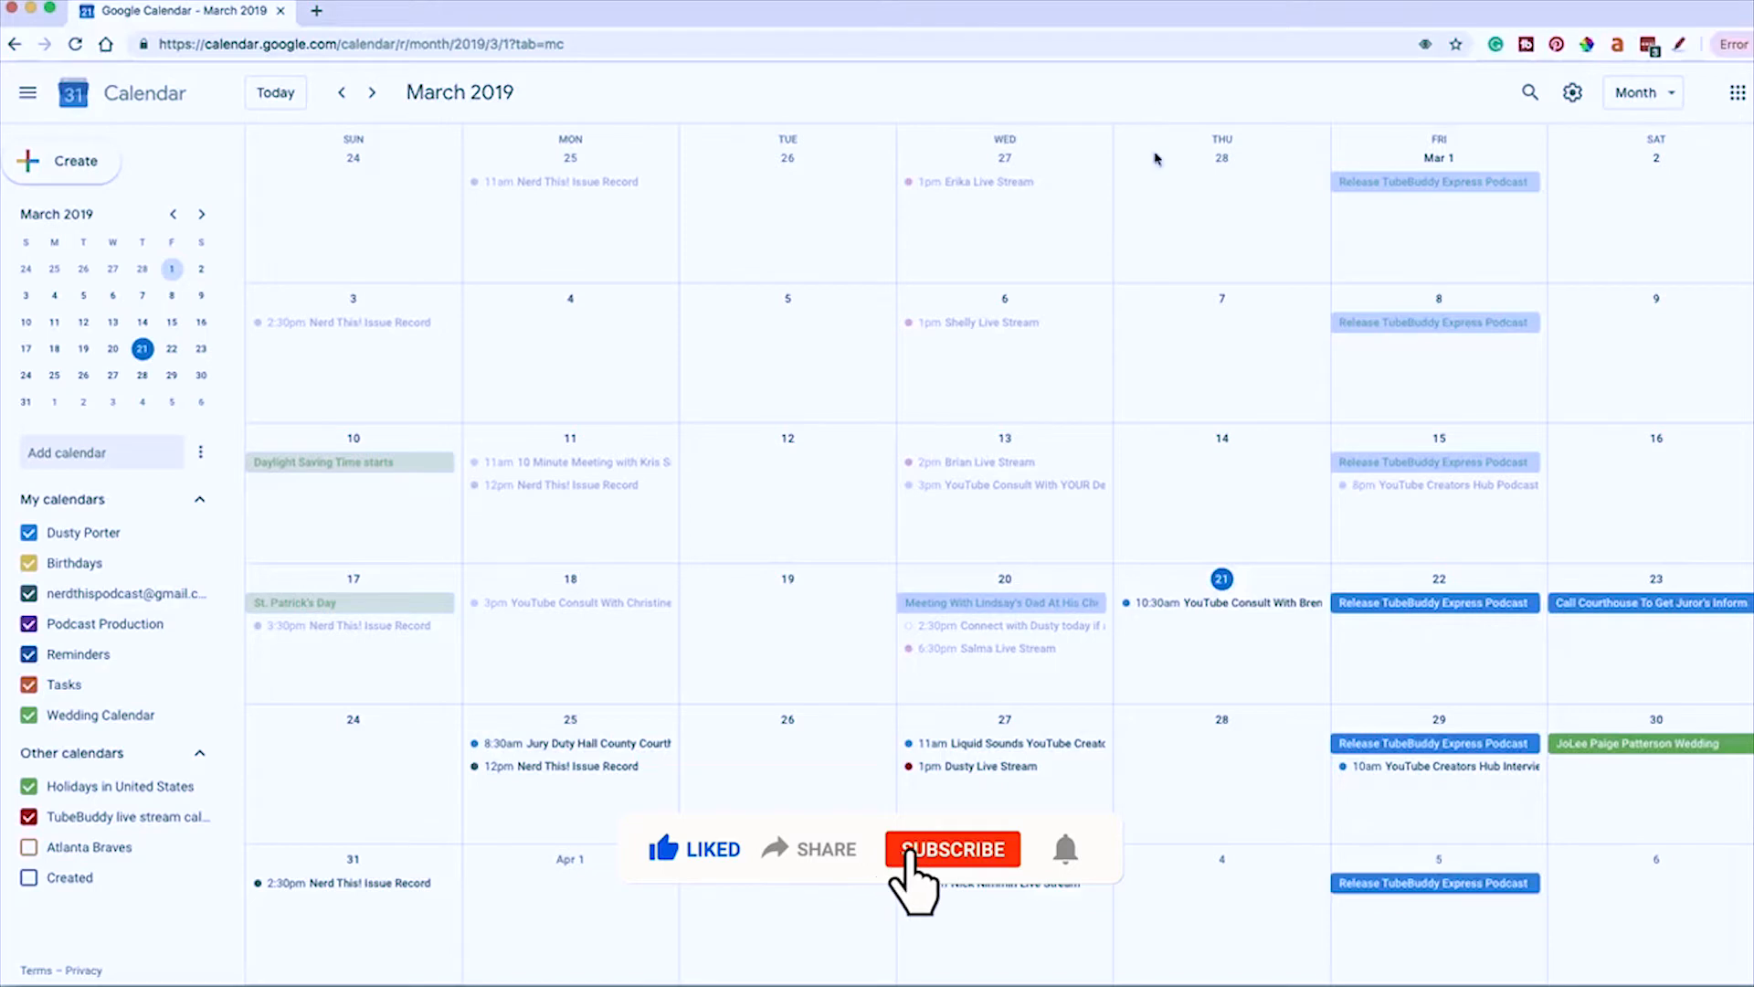
pyautogui.click(1739, 93)
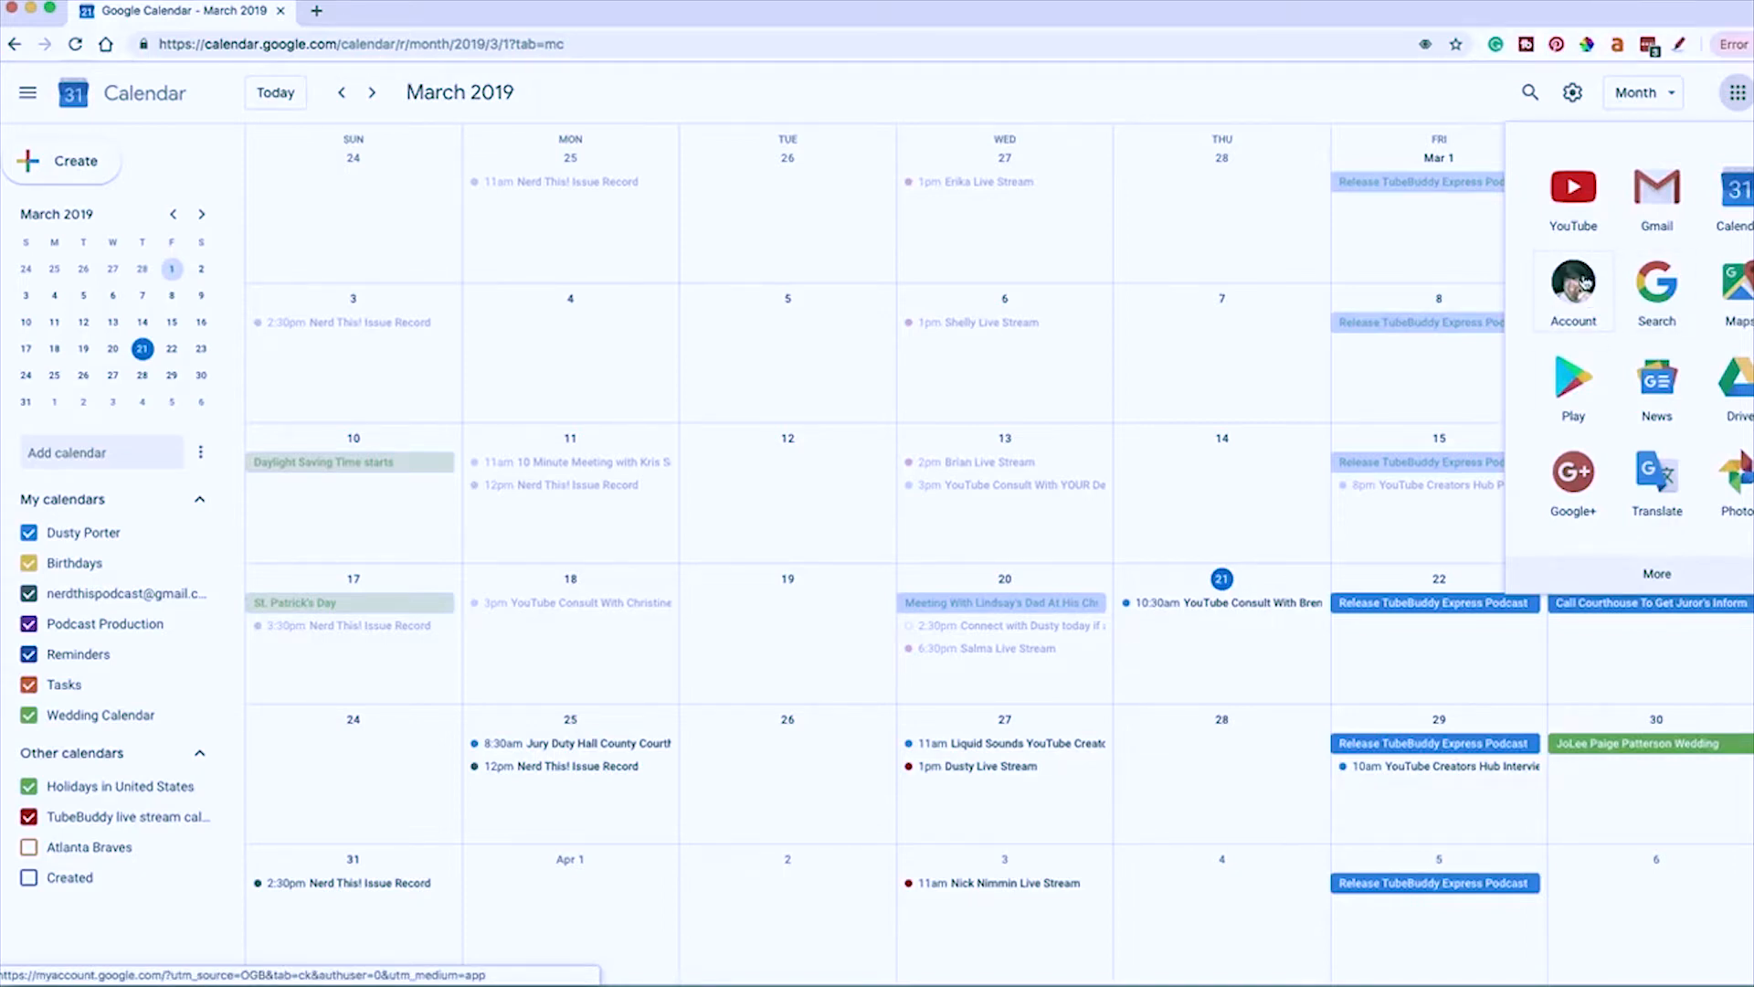
pyautogui.click(1734, 97)
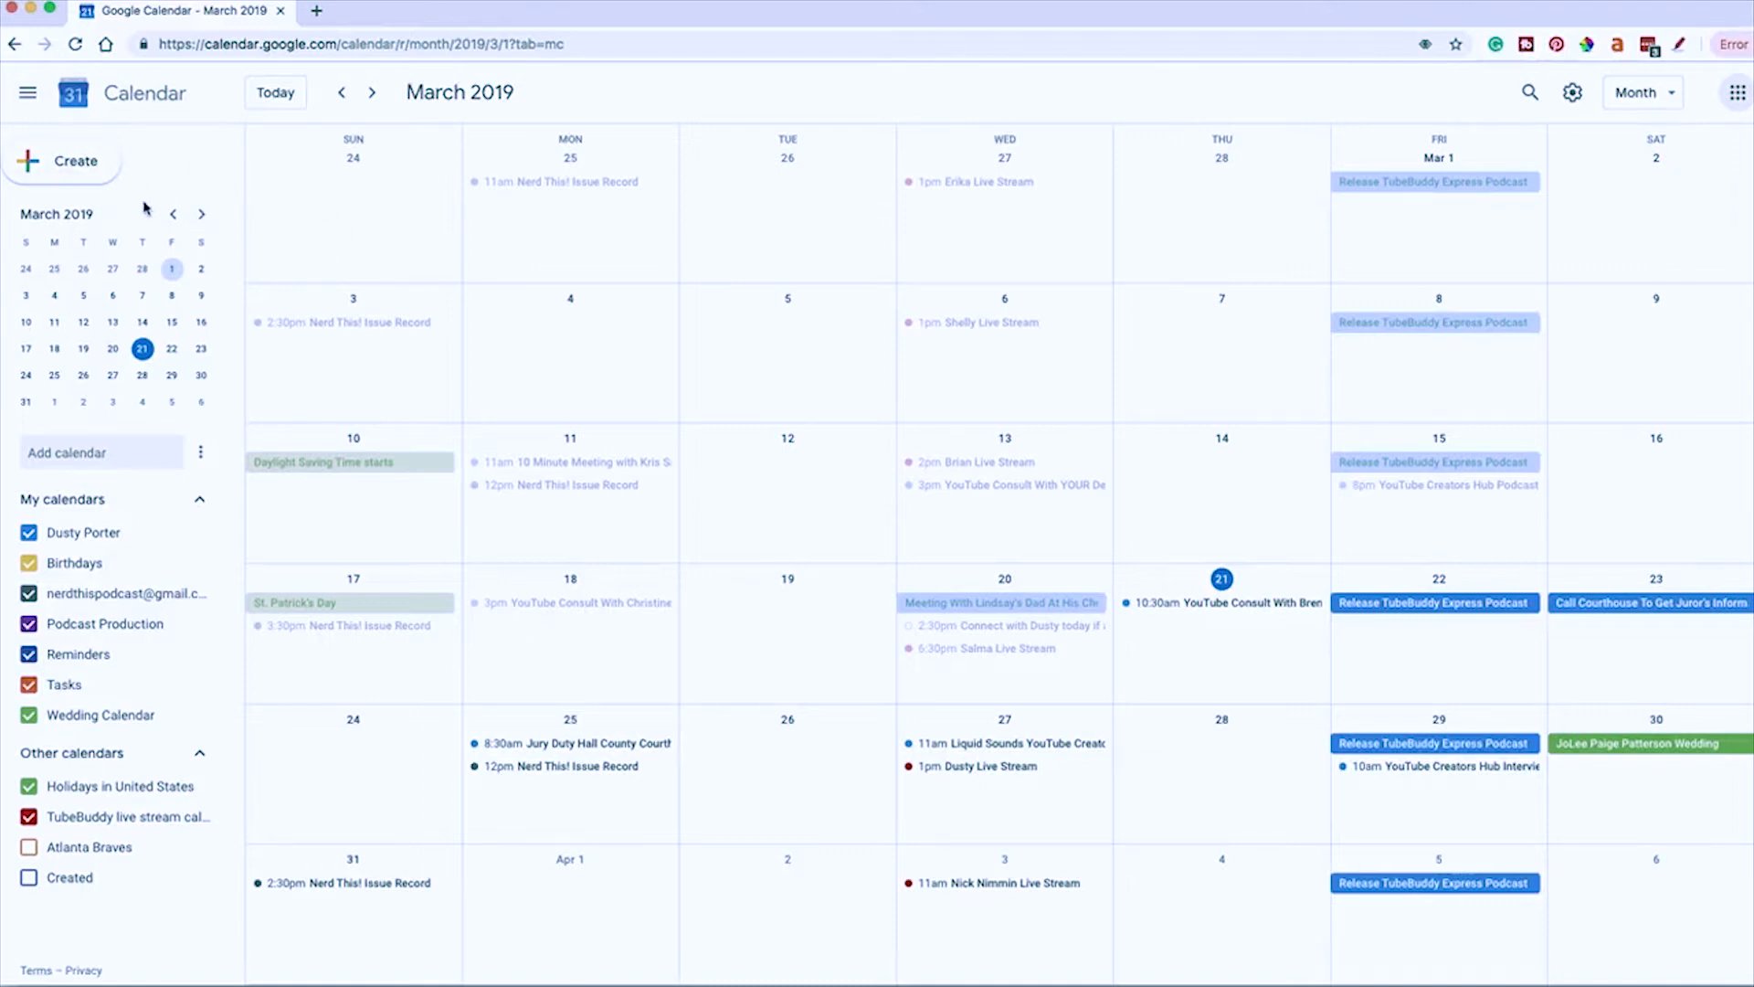
# - Page the mini calendar one month forward and back, and collapse and re-expand the My calendars list
pyautogui.click(200, 215)
pyautogui.click(172, 214)
pyautogui.click(200, 499)
pyautogui.click(202, 503)
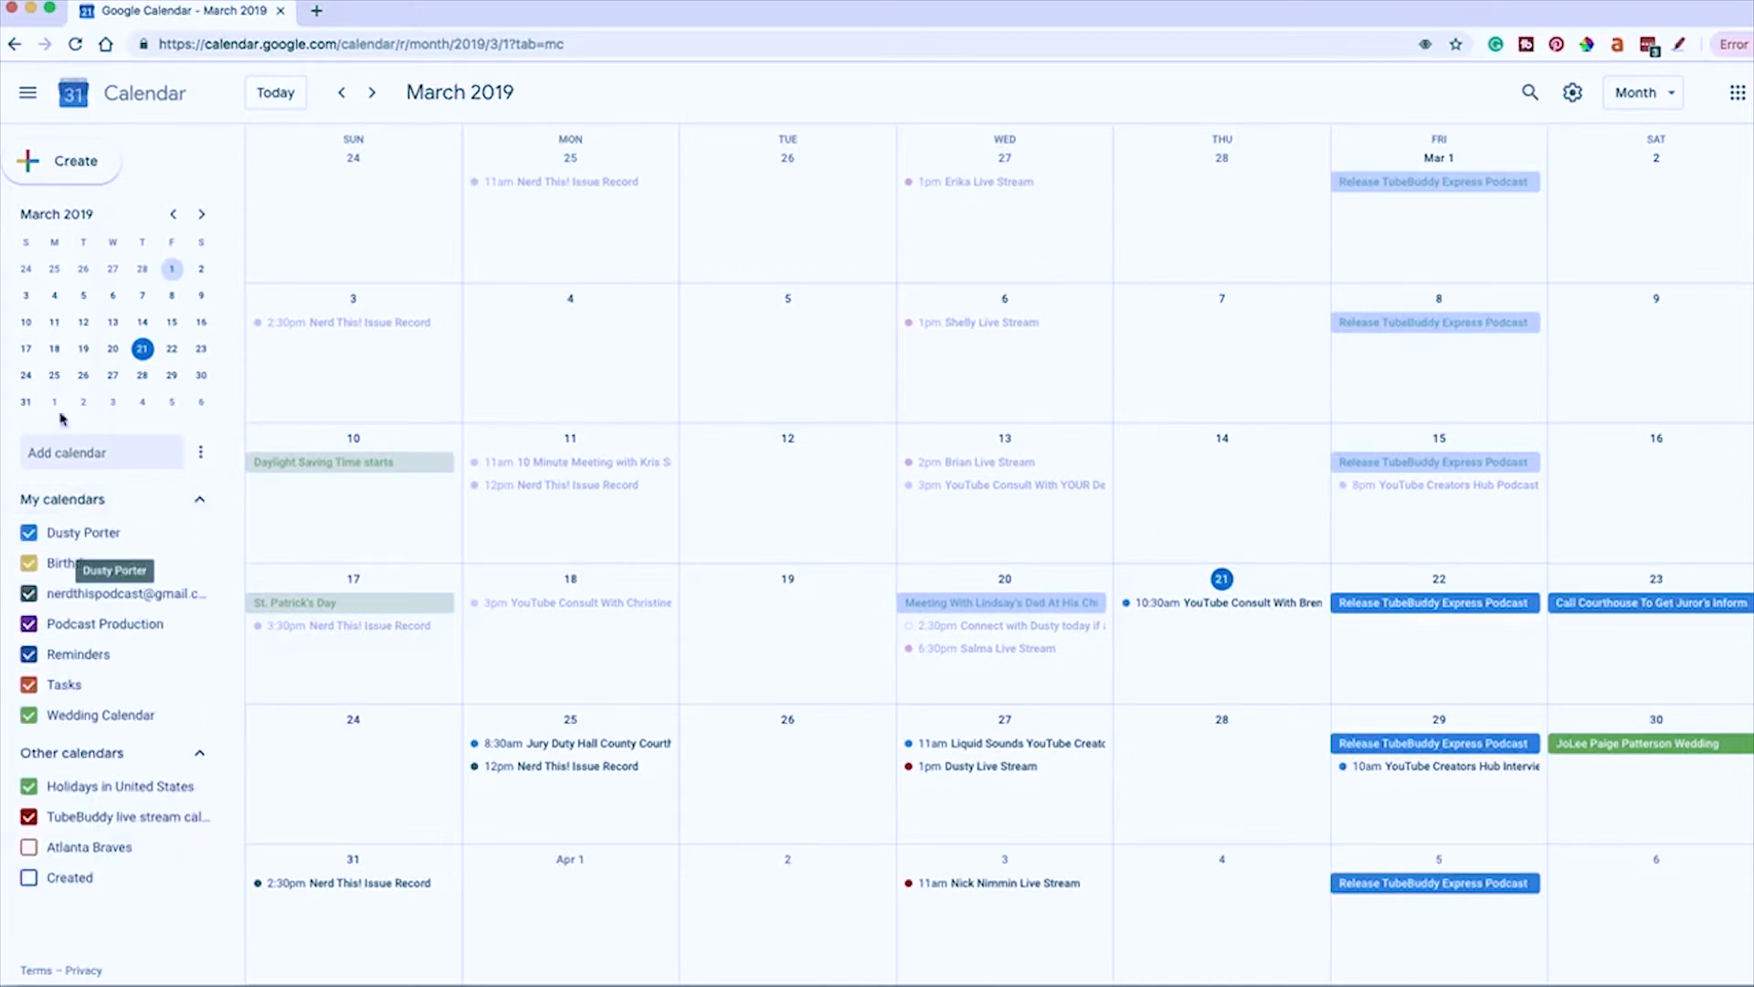
# - Hide and show again the owner's primary calendar, the Birthdays calendar and the Wedding Calendar
pyautogui.click(30, 533)
pyautogui.click(29, 563)
pyautogui.click(29, 533)
pyautogui.click(29, 563)
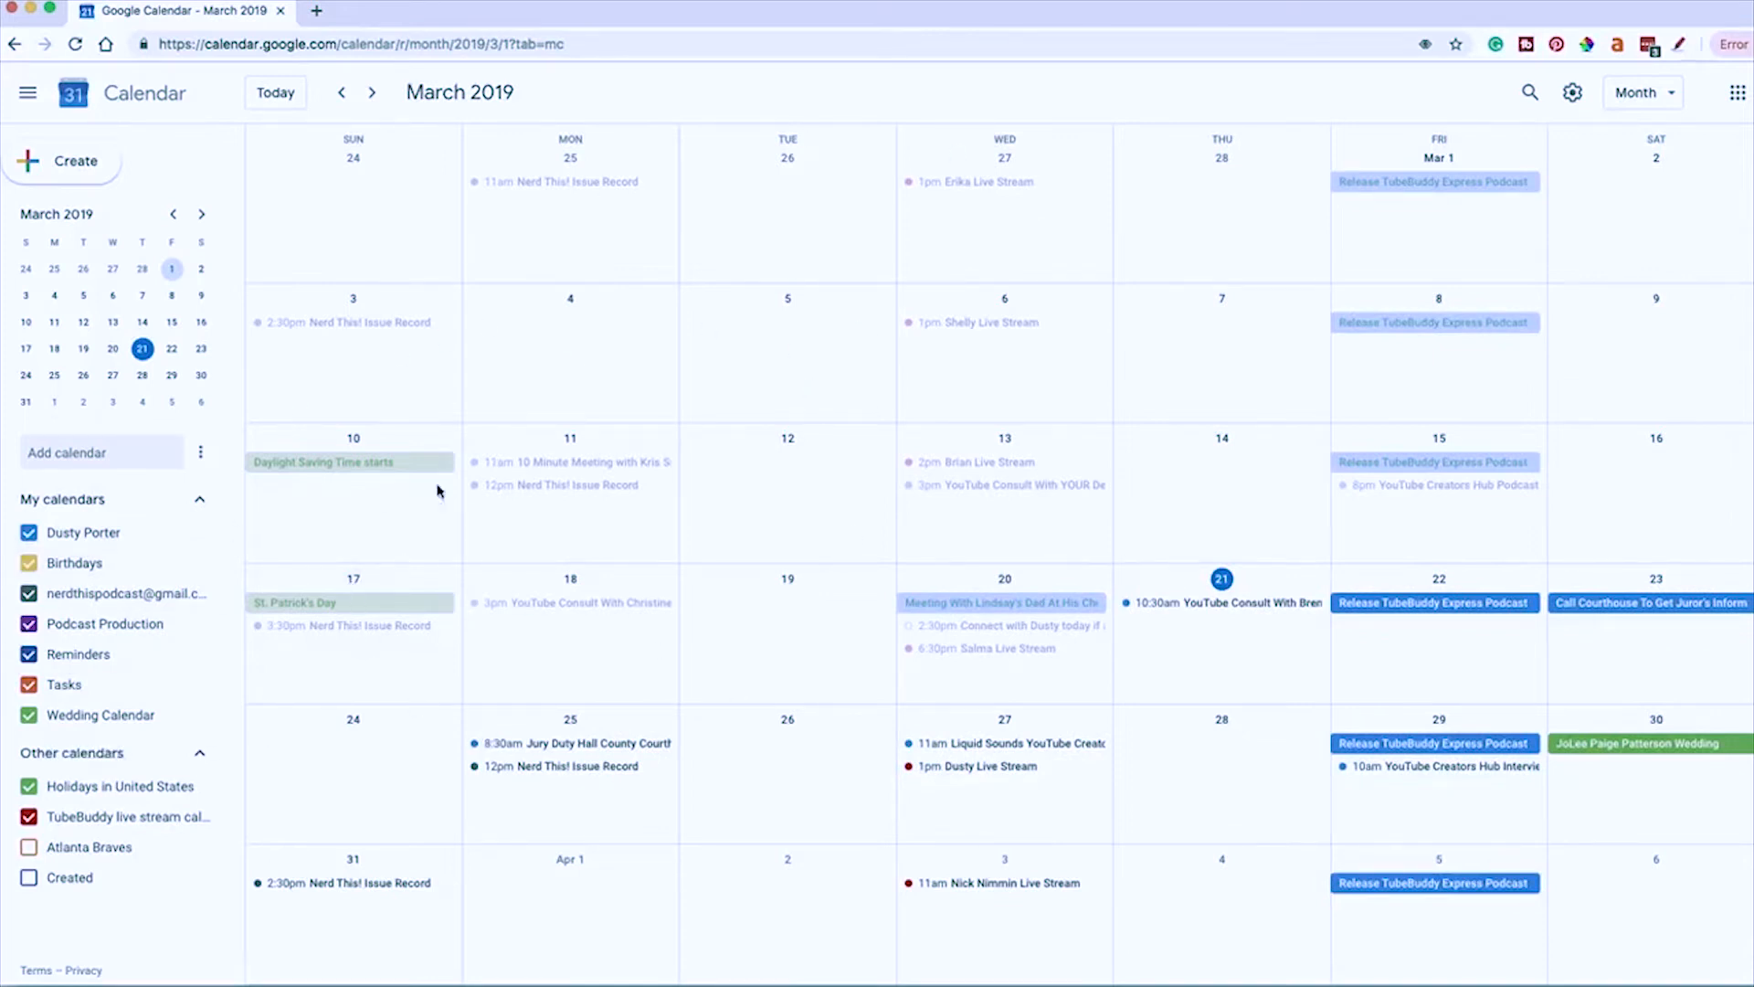
pyautogui.click(29, 533)
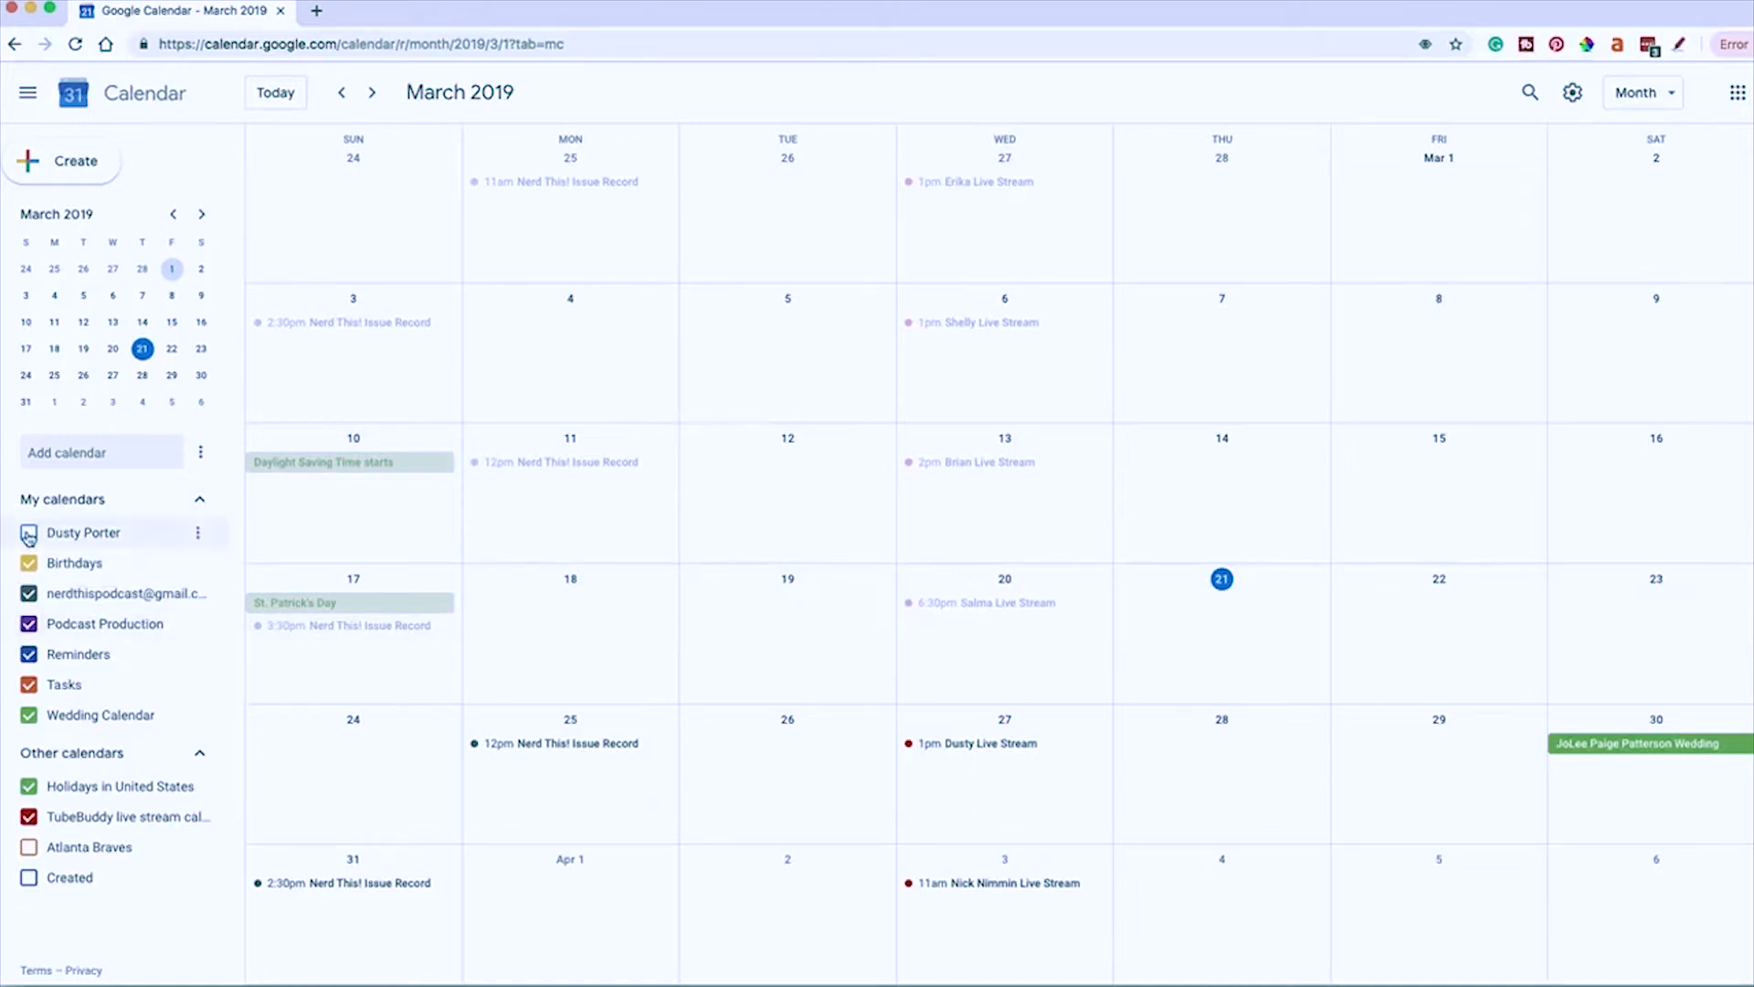
pyautogui.click(29, 535)
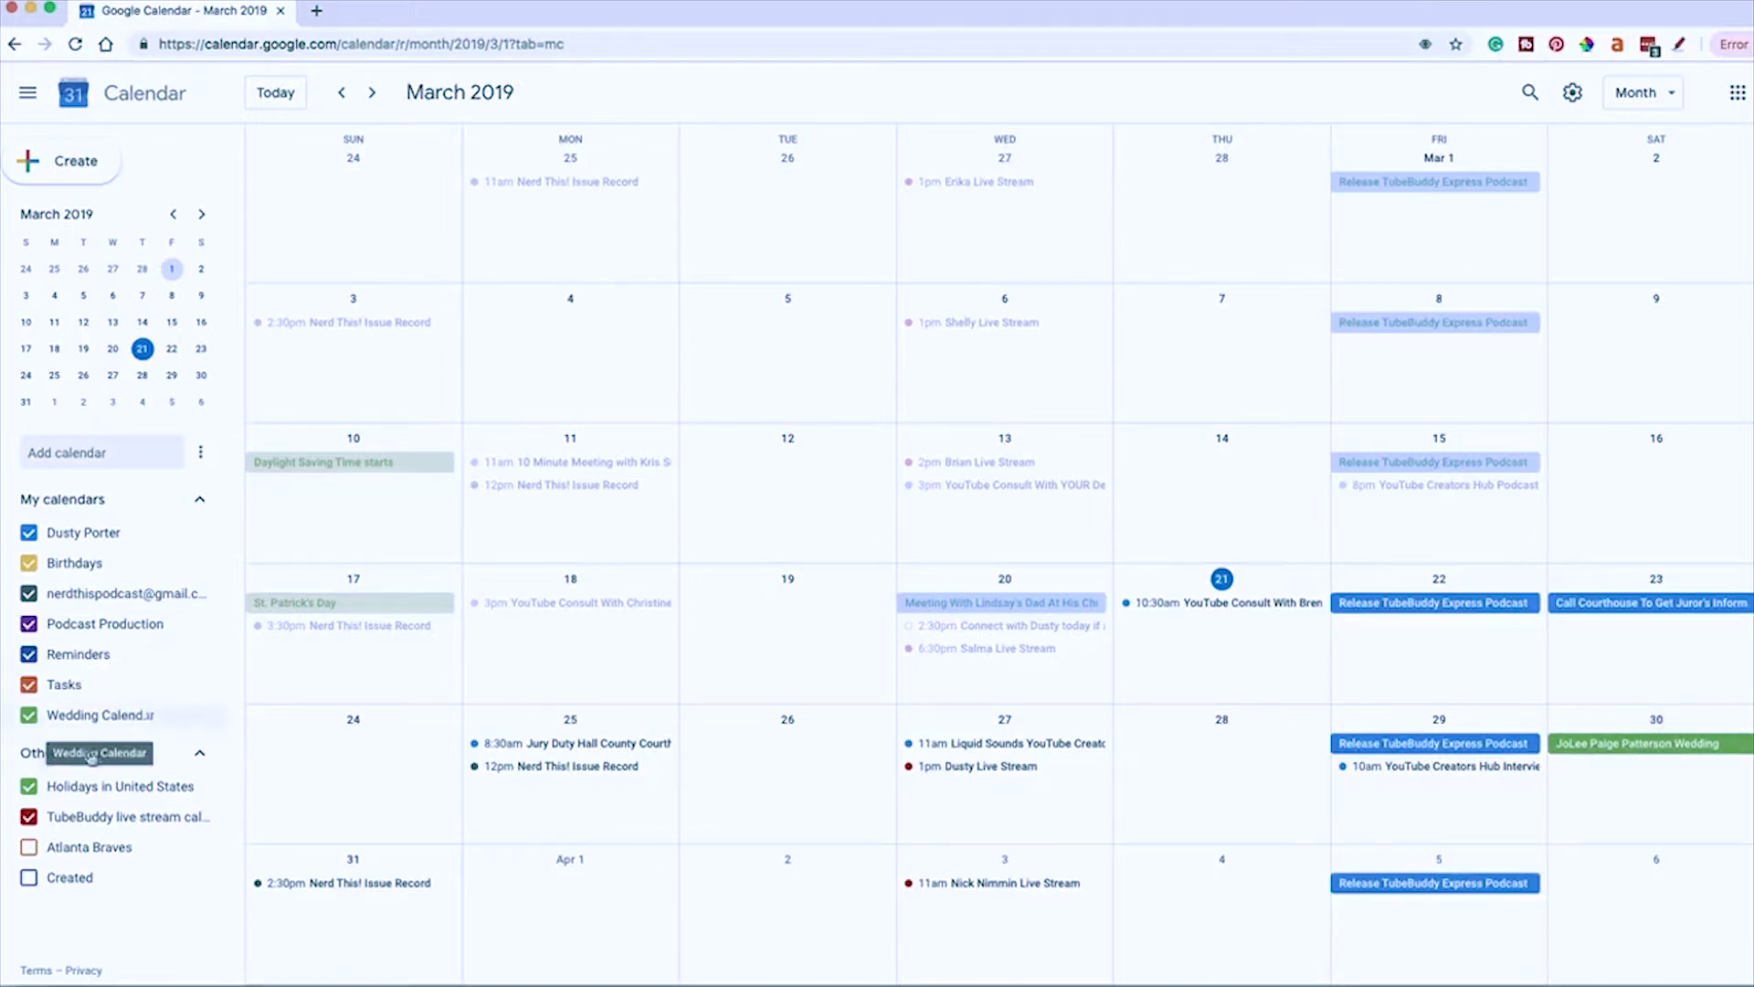
pyautogui.click(29, 716)
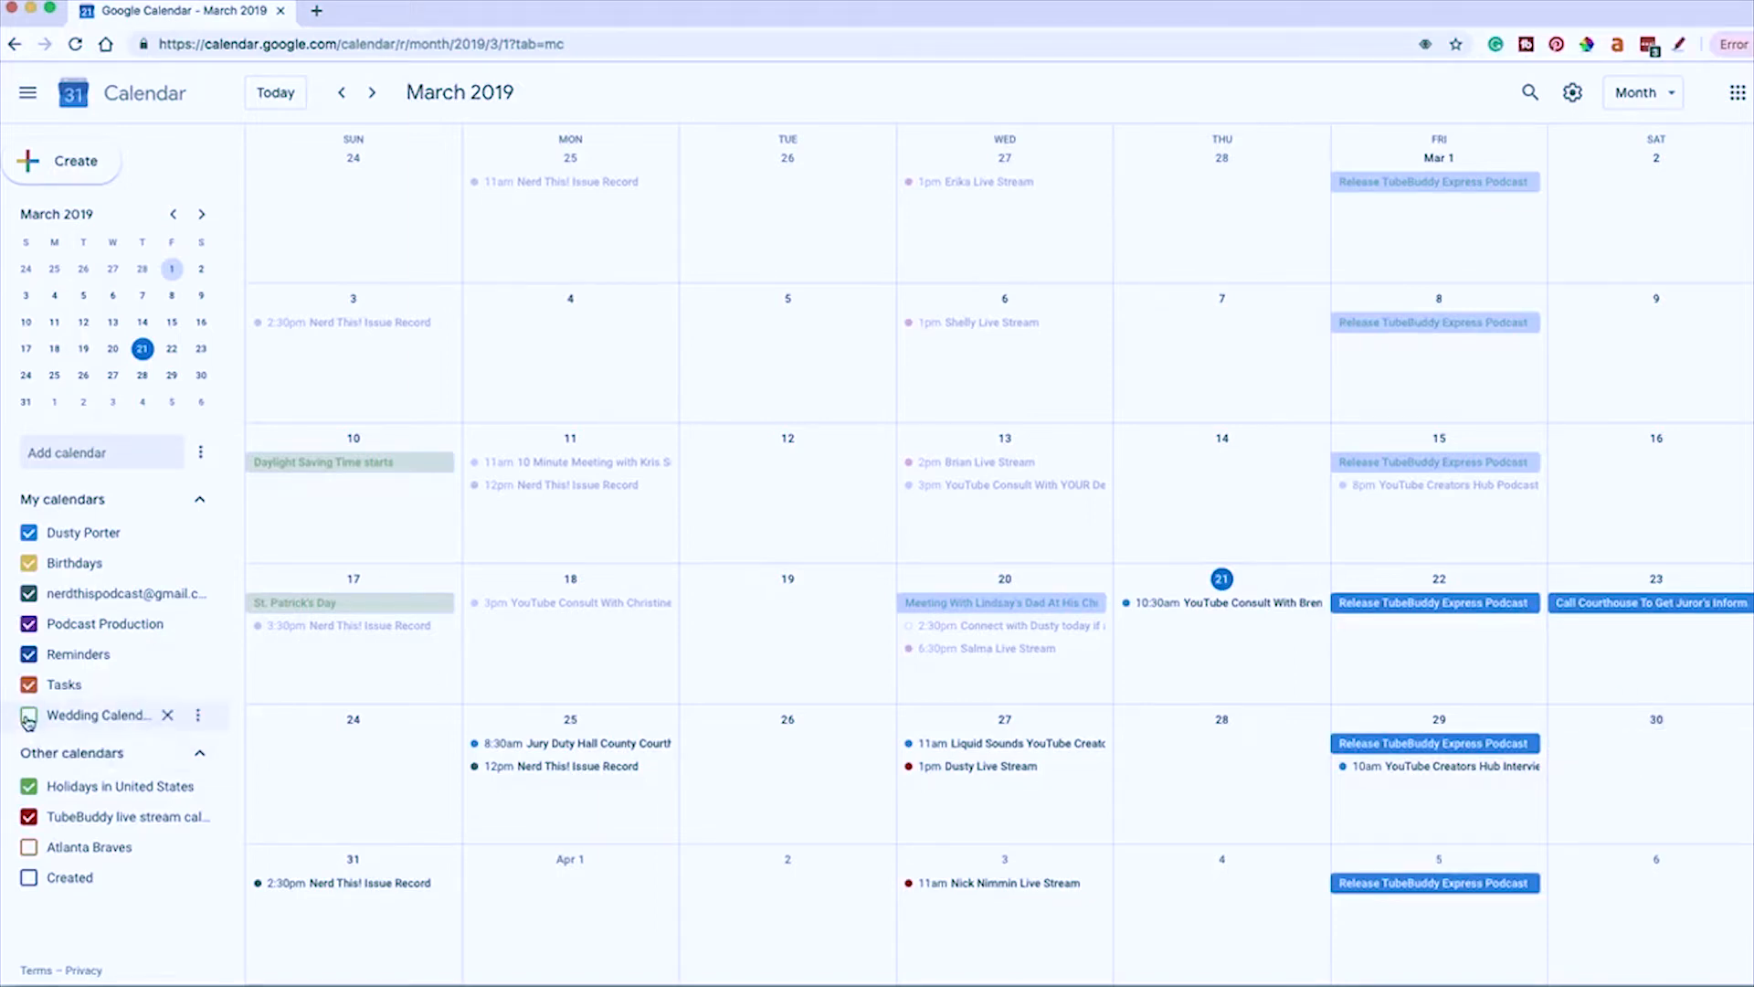
pyautogui.click(110, 724)
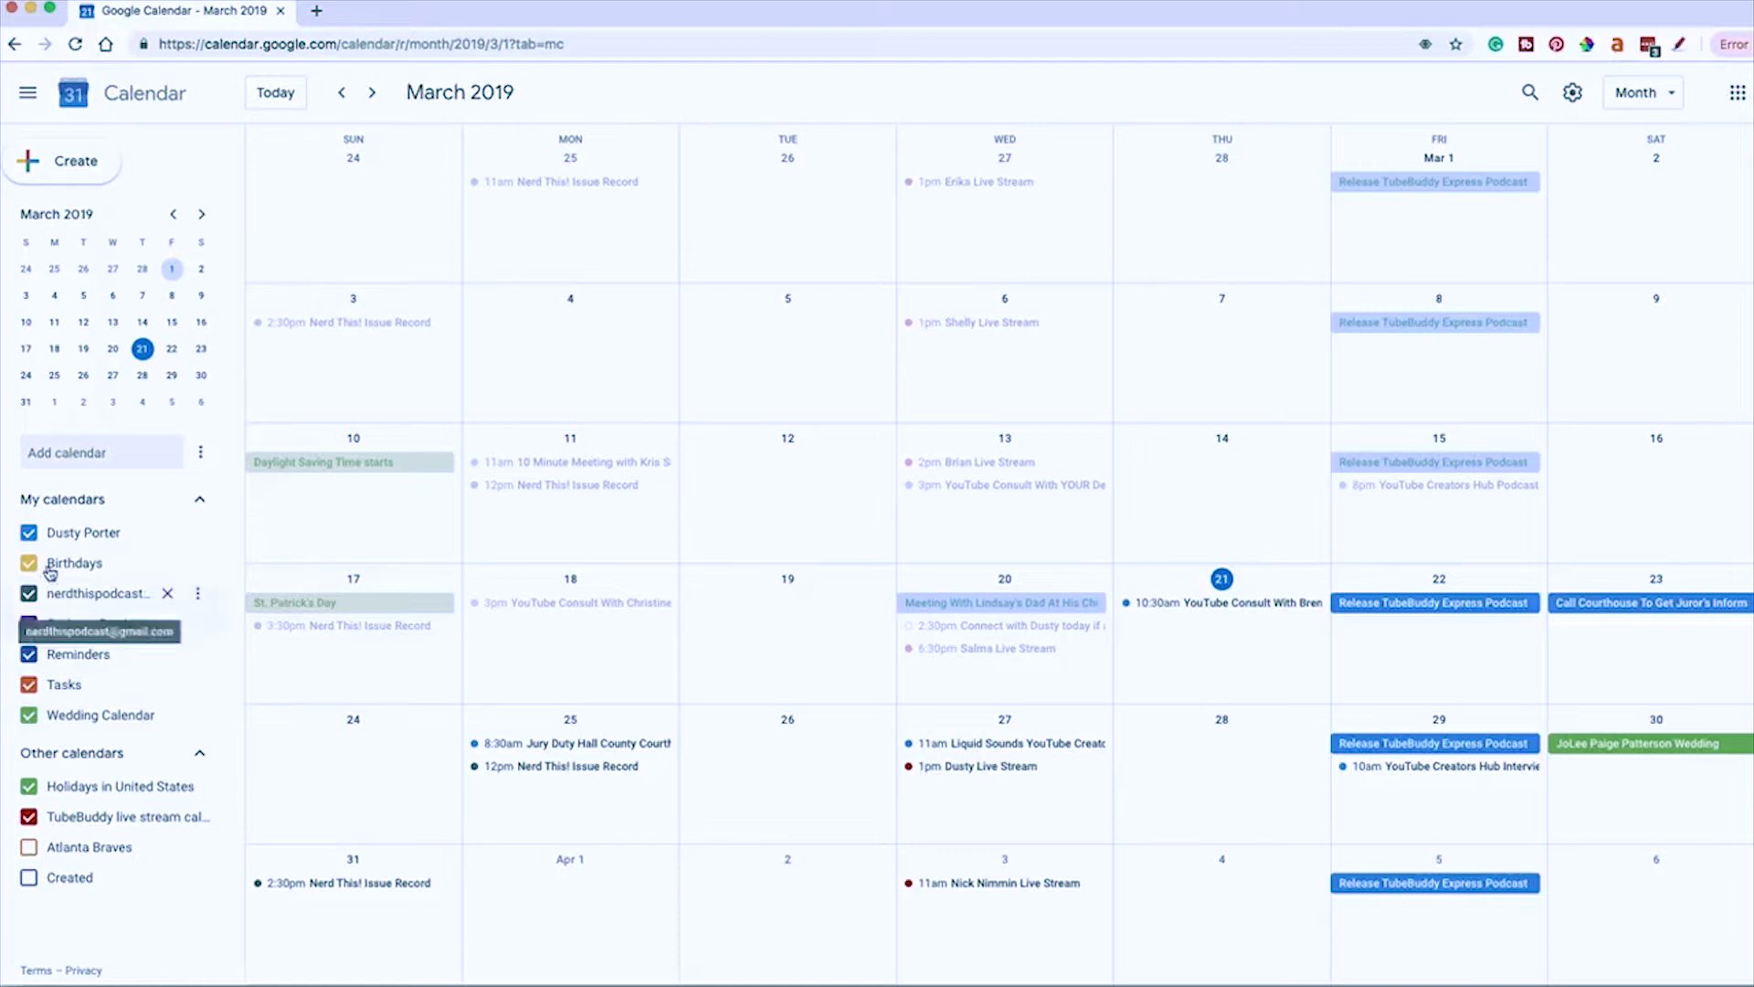
# - Hide every calendar under My calendars except Wedding Calendar: primary, Birthdays, podcast account, Podcast Production, Reminders and Tasks
pyautogui.click(29, 532)
pyautogui.click(27, 564)
pyautogui.click(28, 594)
pyautogui.click(29, 624)
pyautogui.click(28, 654)
pyautogui.click(28, 685)
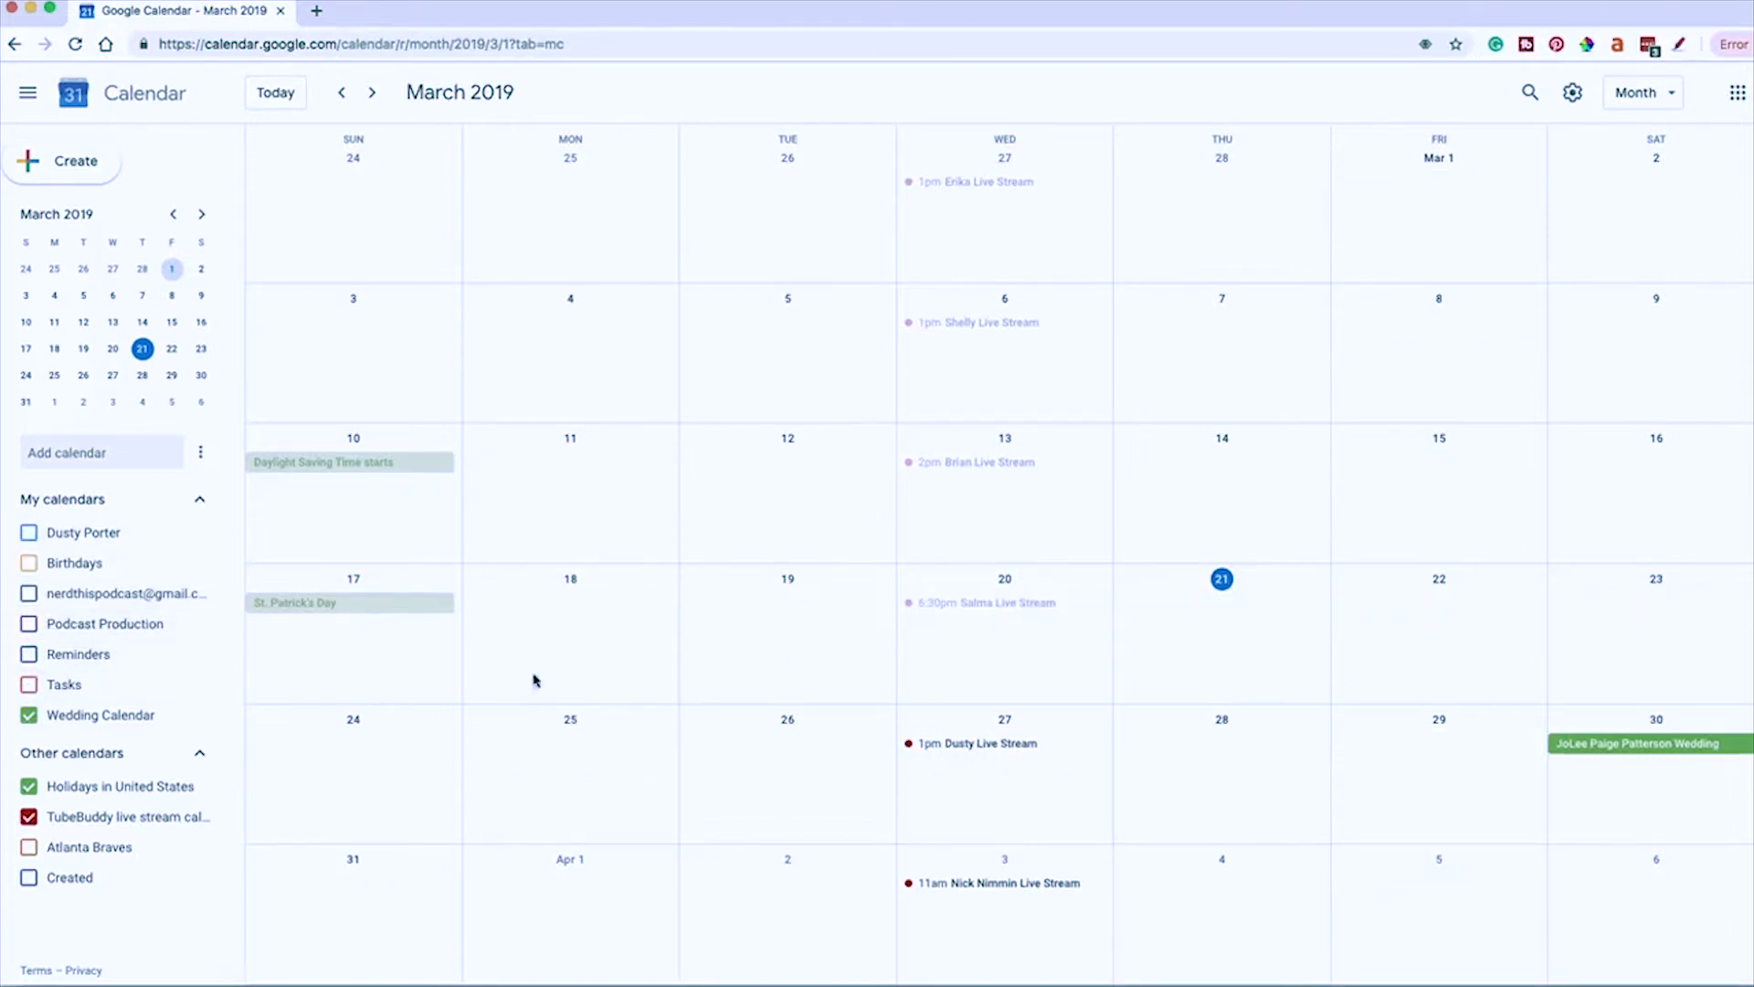
# - Show the primary, Birthdays, podcast account, Podcast Production, Reminders and Tasks calendars again
pyautogui.click(28, 533)
pyautogui.click(28, 562)
pyautogui.click(28, 593)
pyautogui.click(28, 624)
pyautogui.click(28, 654)
pyautogui.click(28, 685)
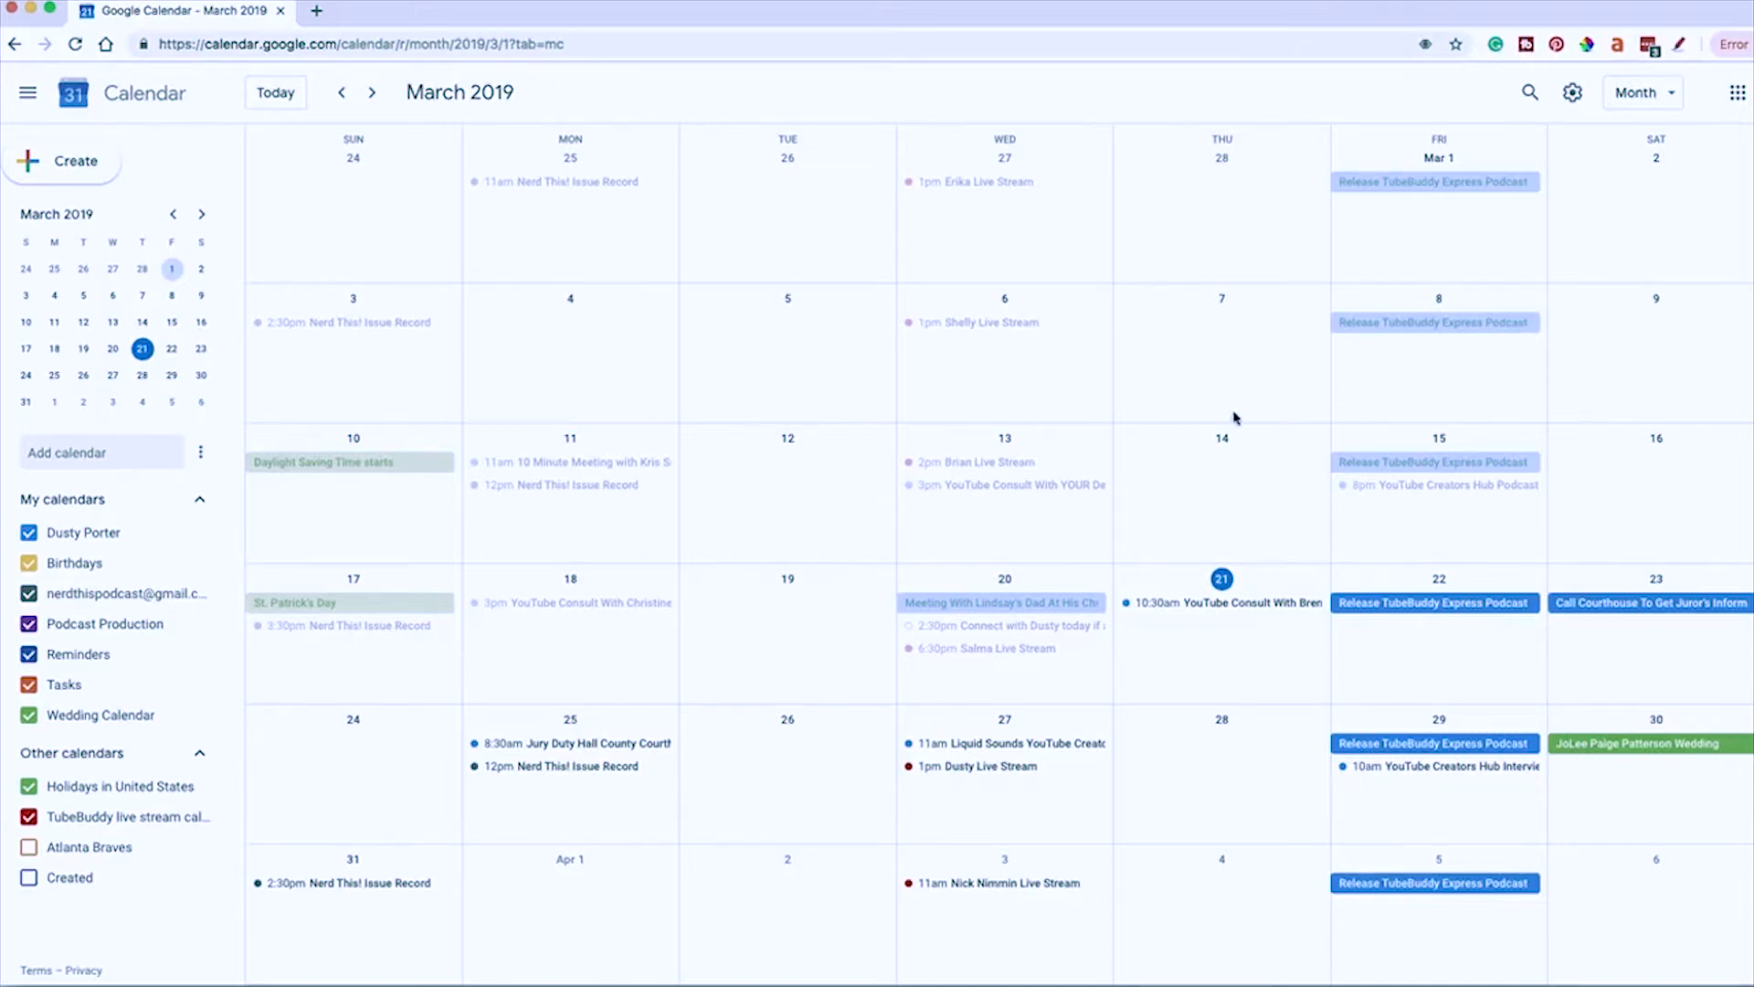
# - Switch the calendar from the month layout to Week view
pyautogui.click(1636, 94)
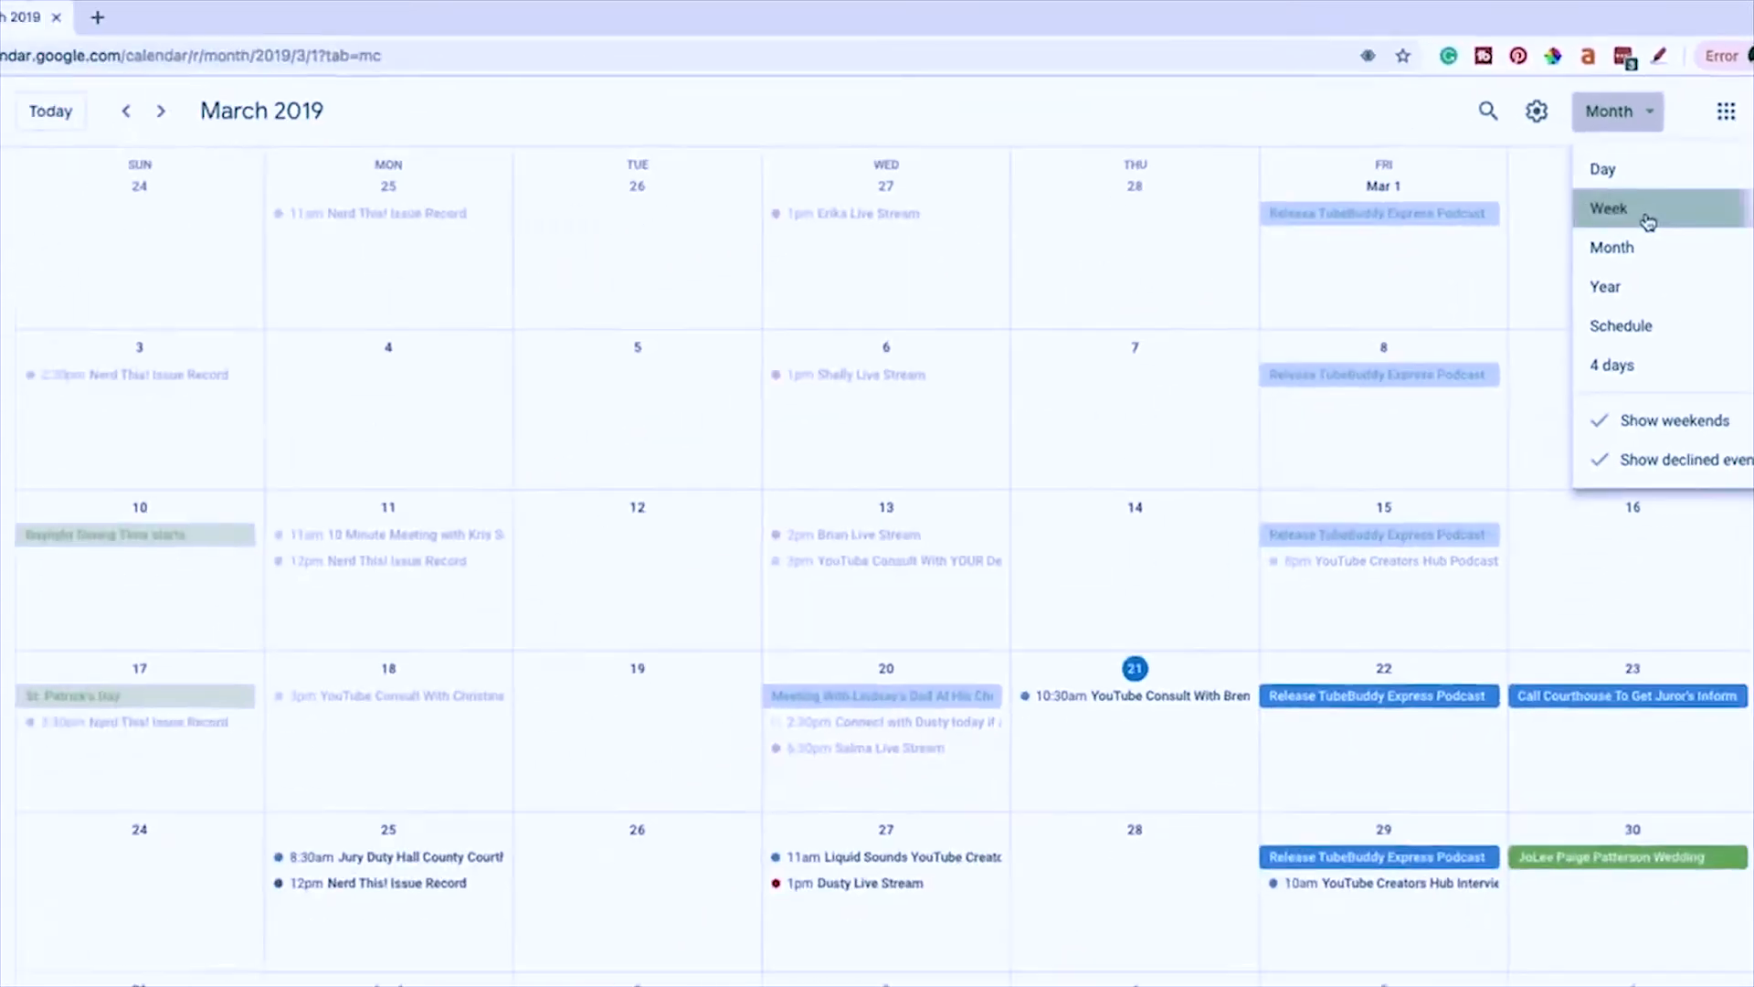
pyautogui.click(1647, 222)
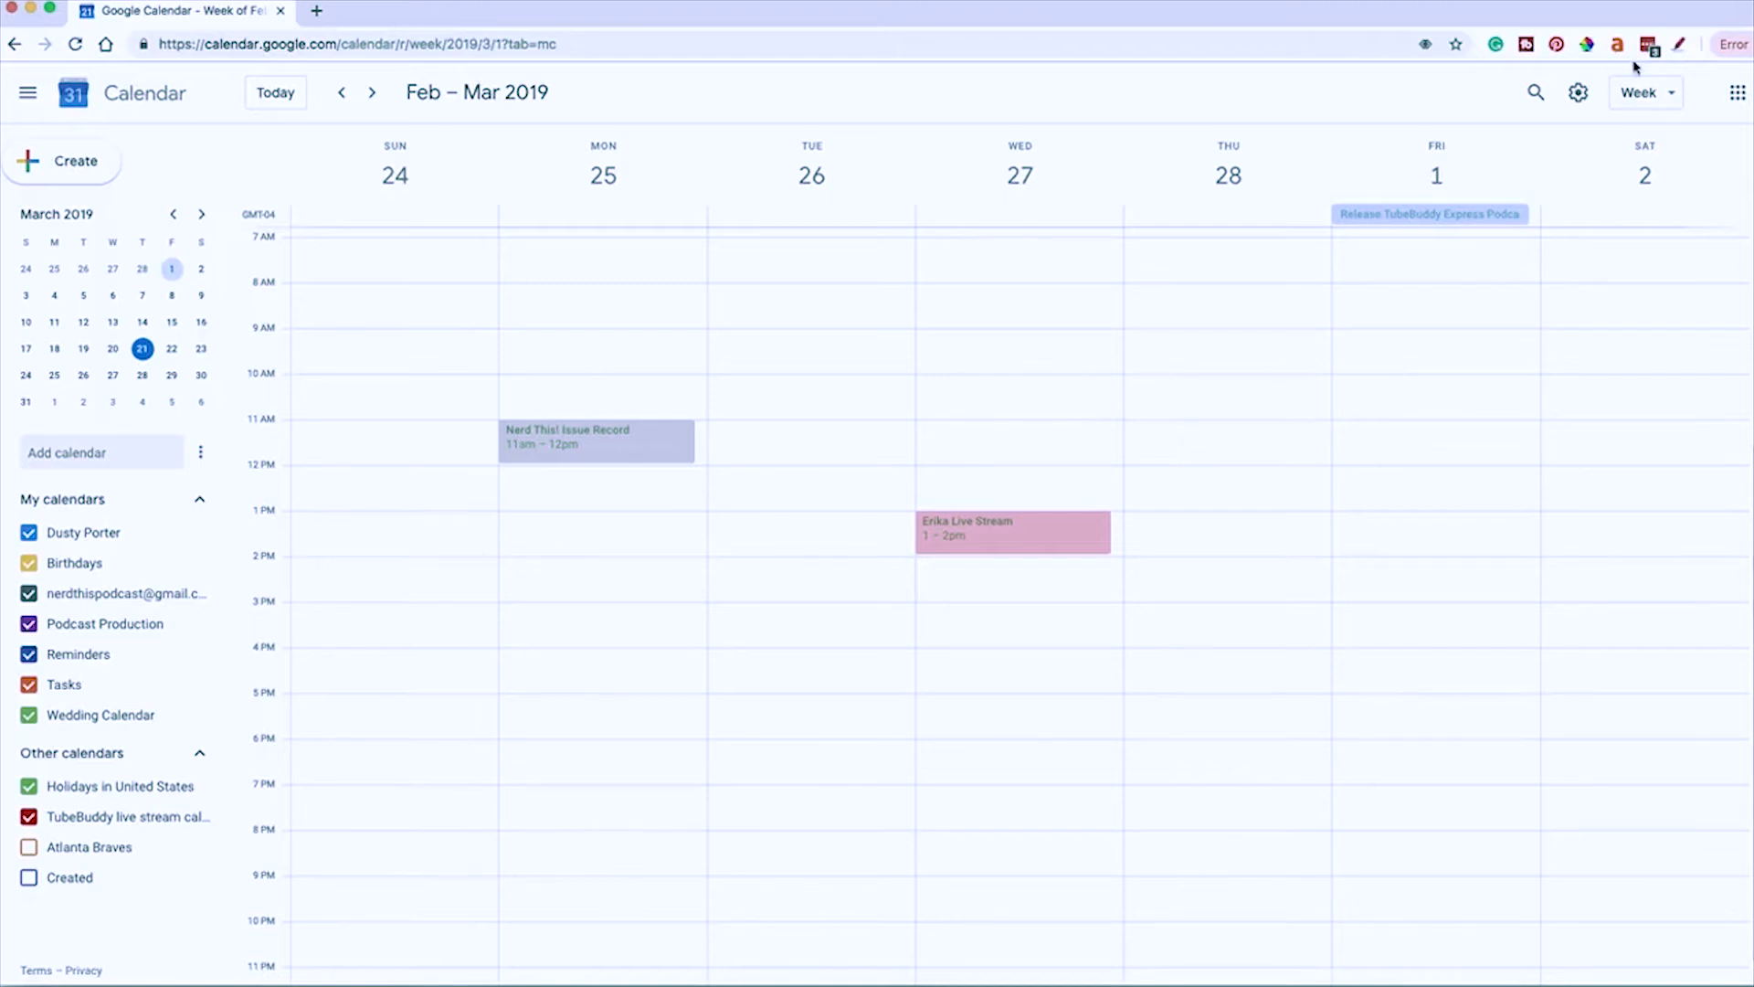
pyautogui.click(1663, 102)
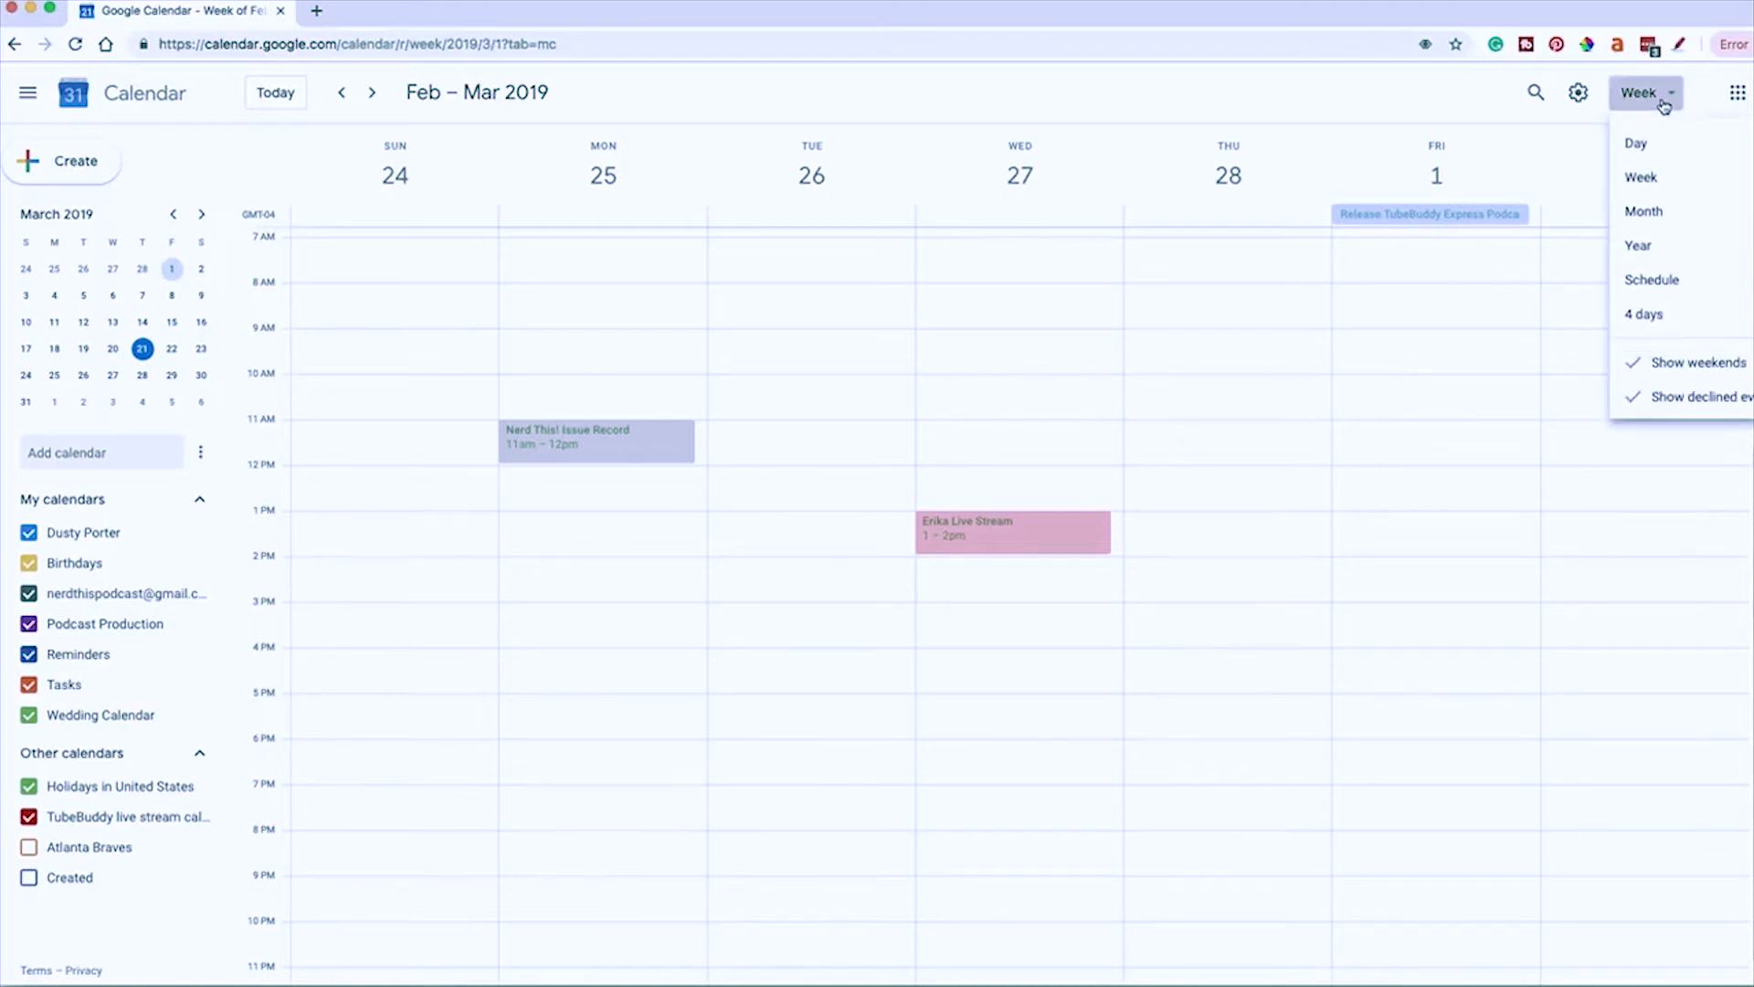
pyautogui.click(1696, 180)
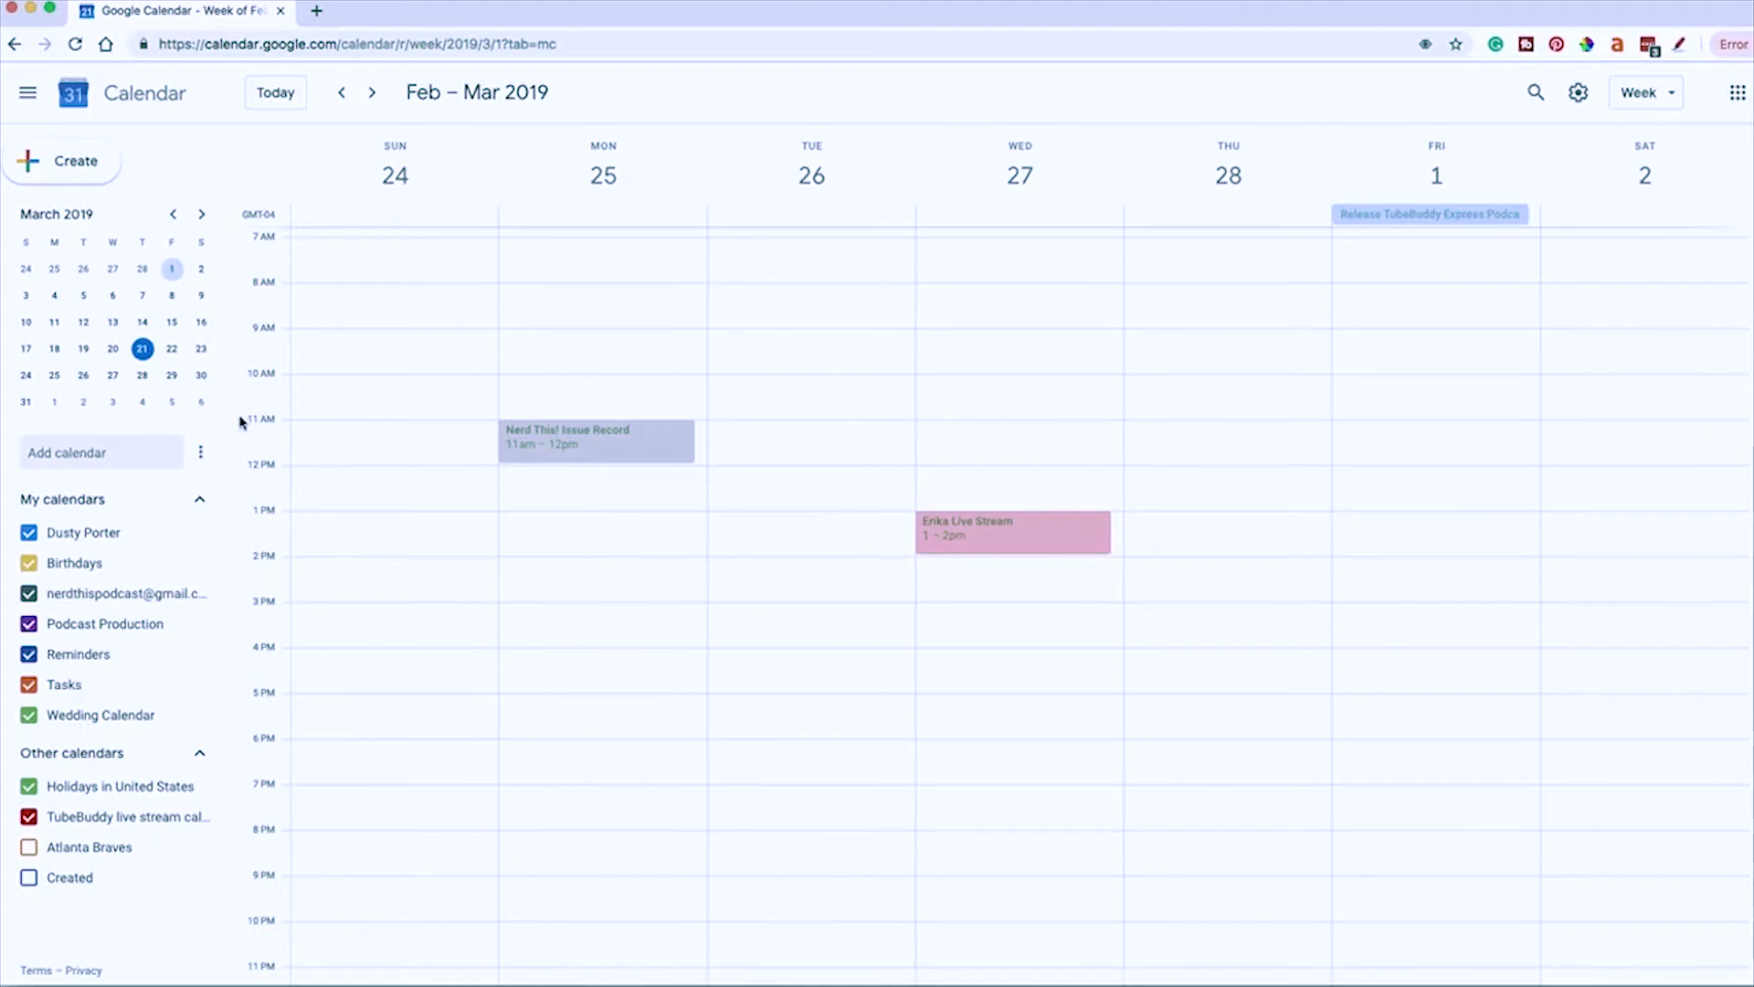
# - Browse back one week and forward to the week of March 17 to 23, 2019
pyautogui.click(343, 93)
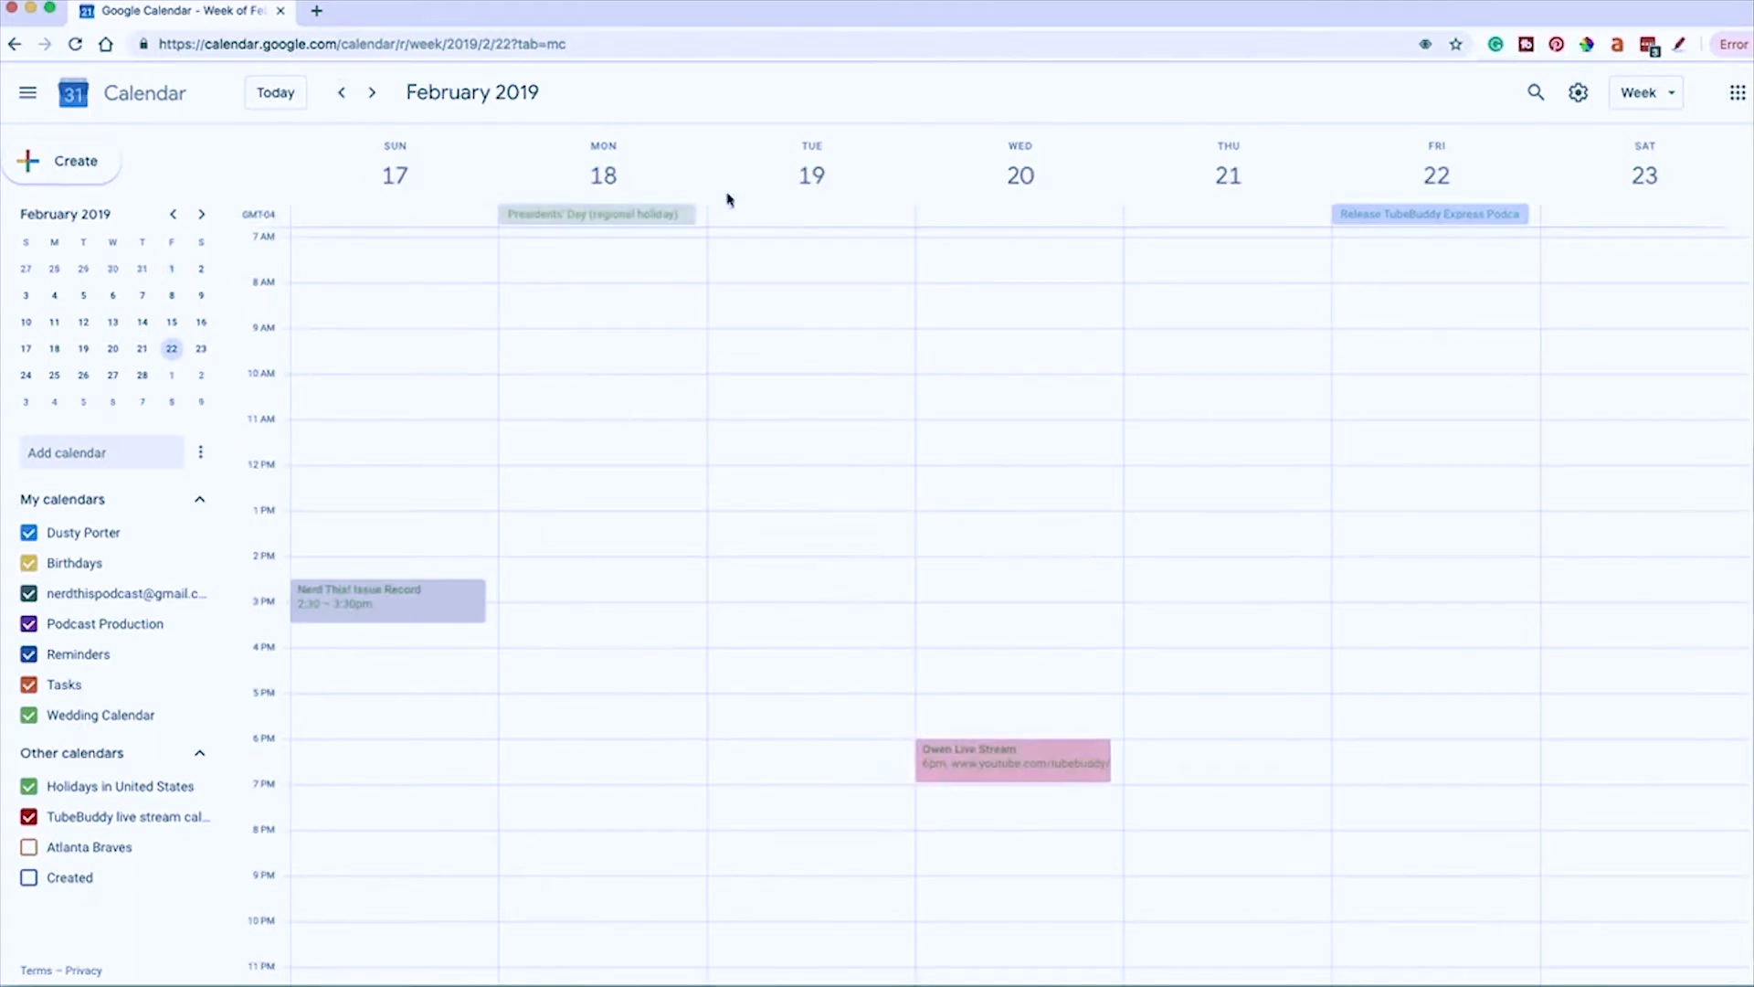
pyautogui.click(372, 93)
pyautogui.click(372, 93)
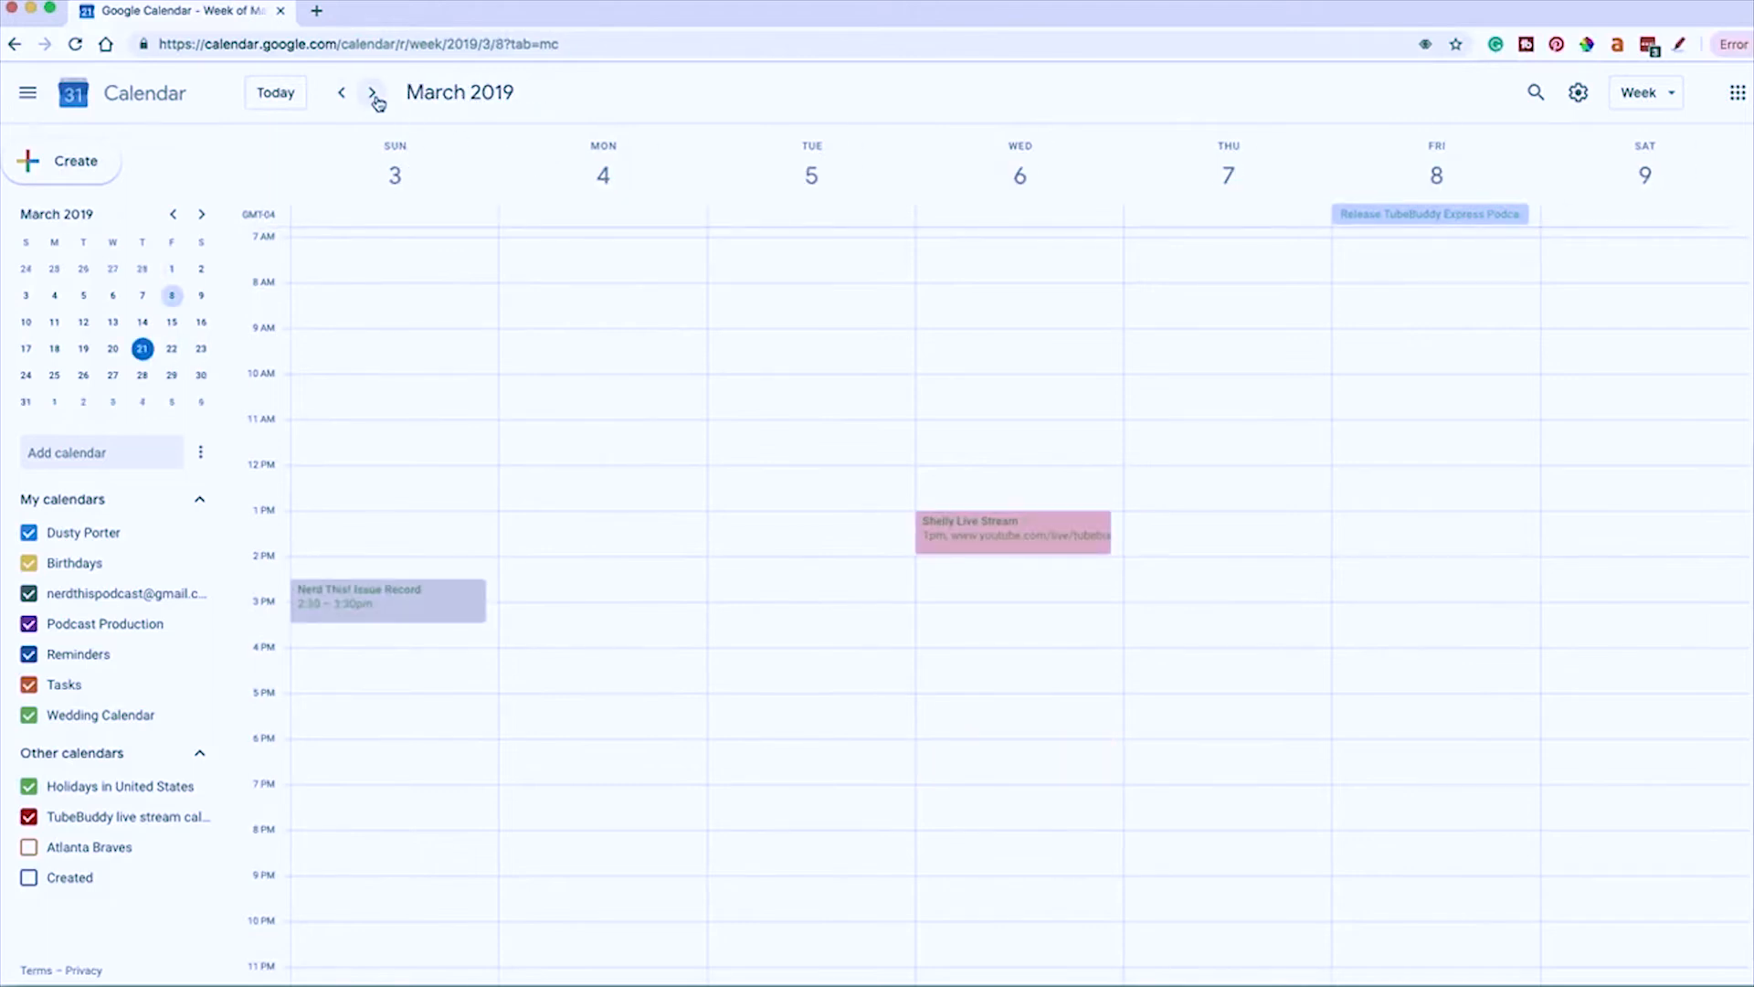
pyautogui.click(373, 94)
pyautogui.click(373, 94)
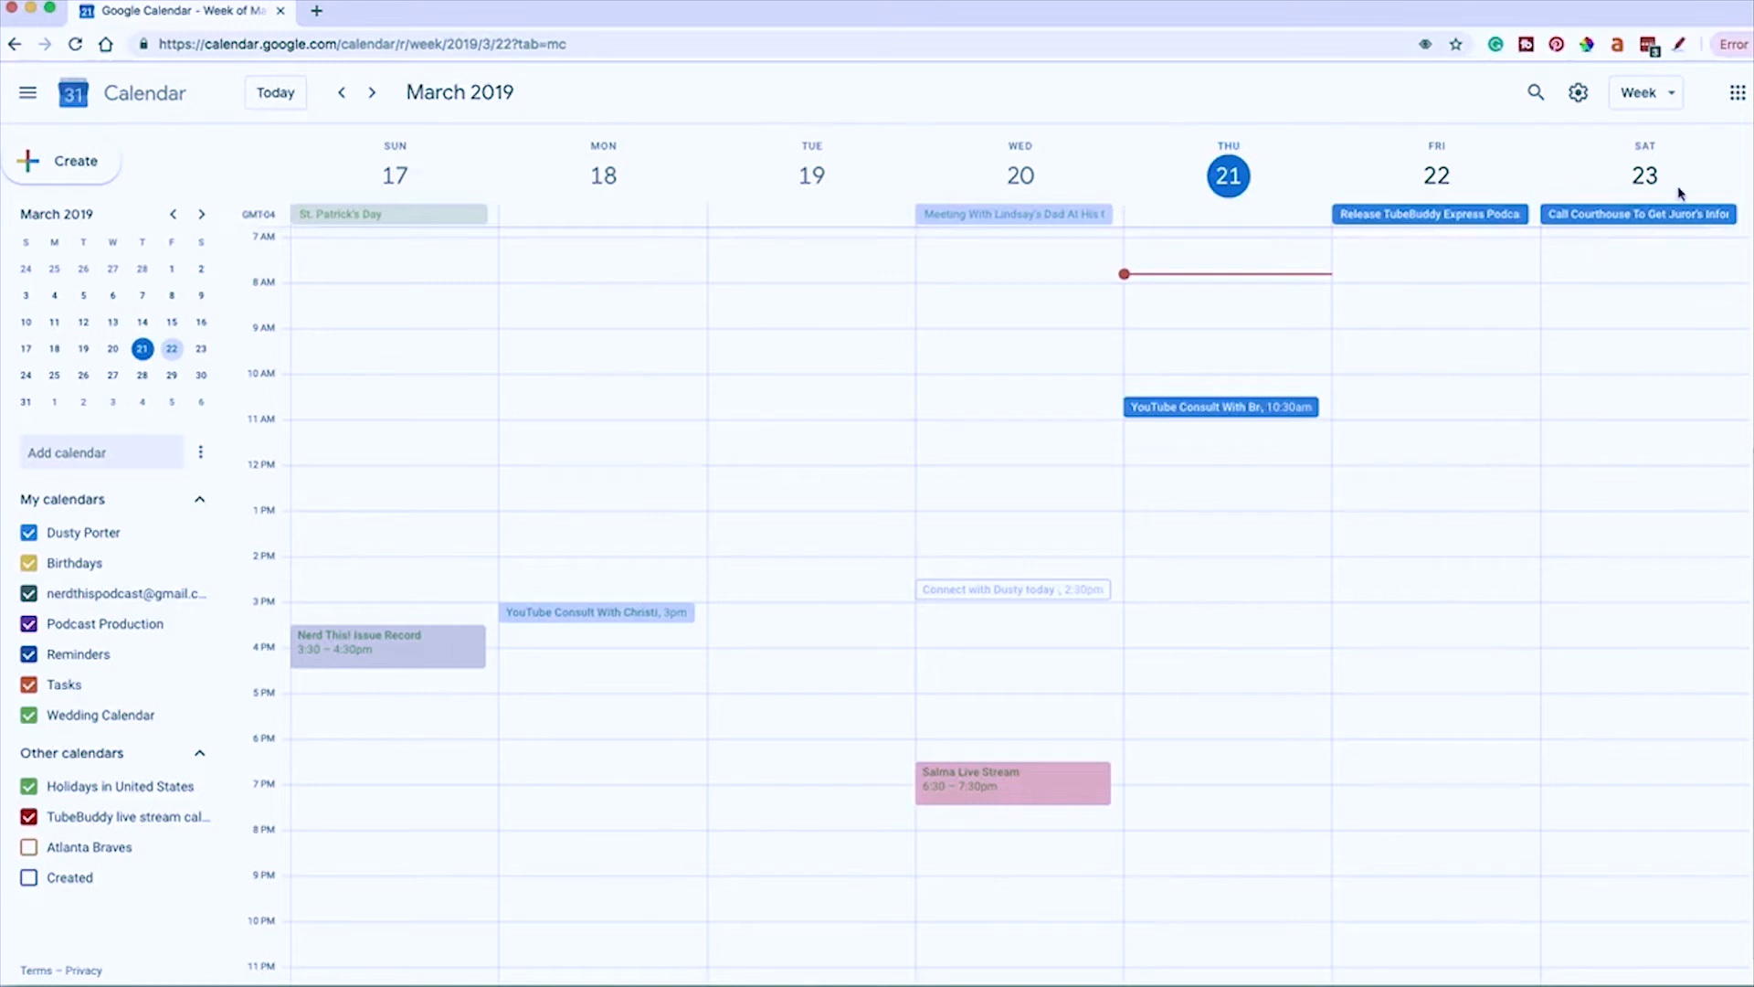
# - View the calendar in the Day and Schedule layouts and return to Month view
pyautogui.click(1640, 92)
pyautogui.click(1643, 142)
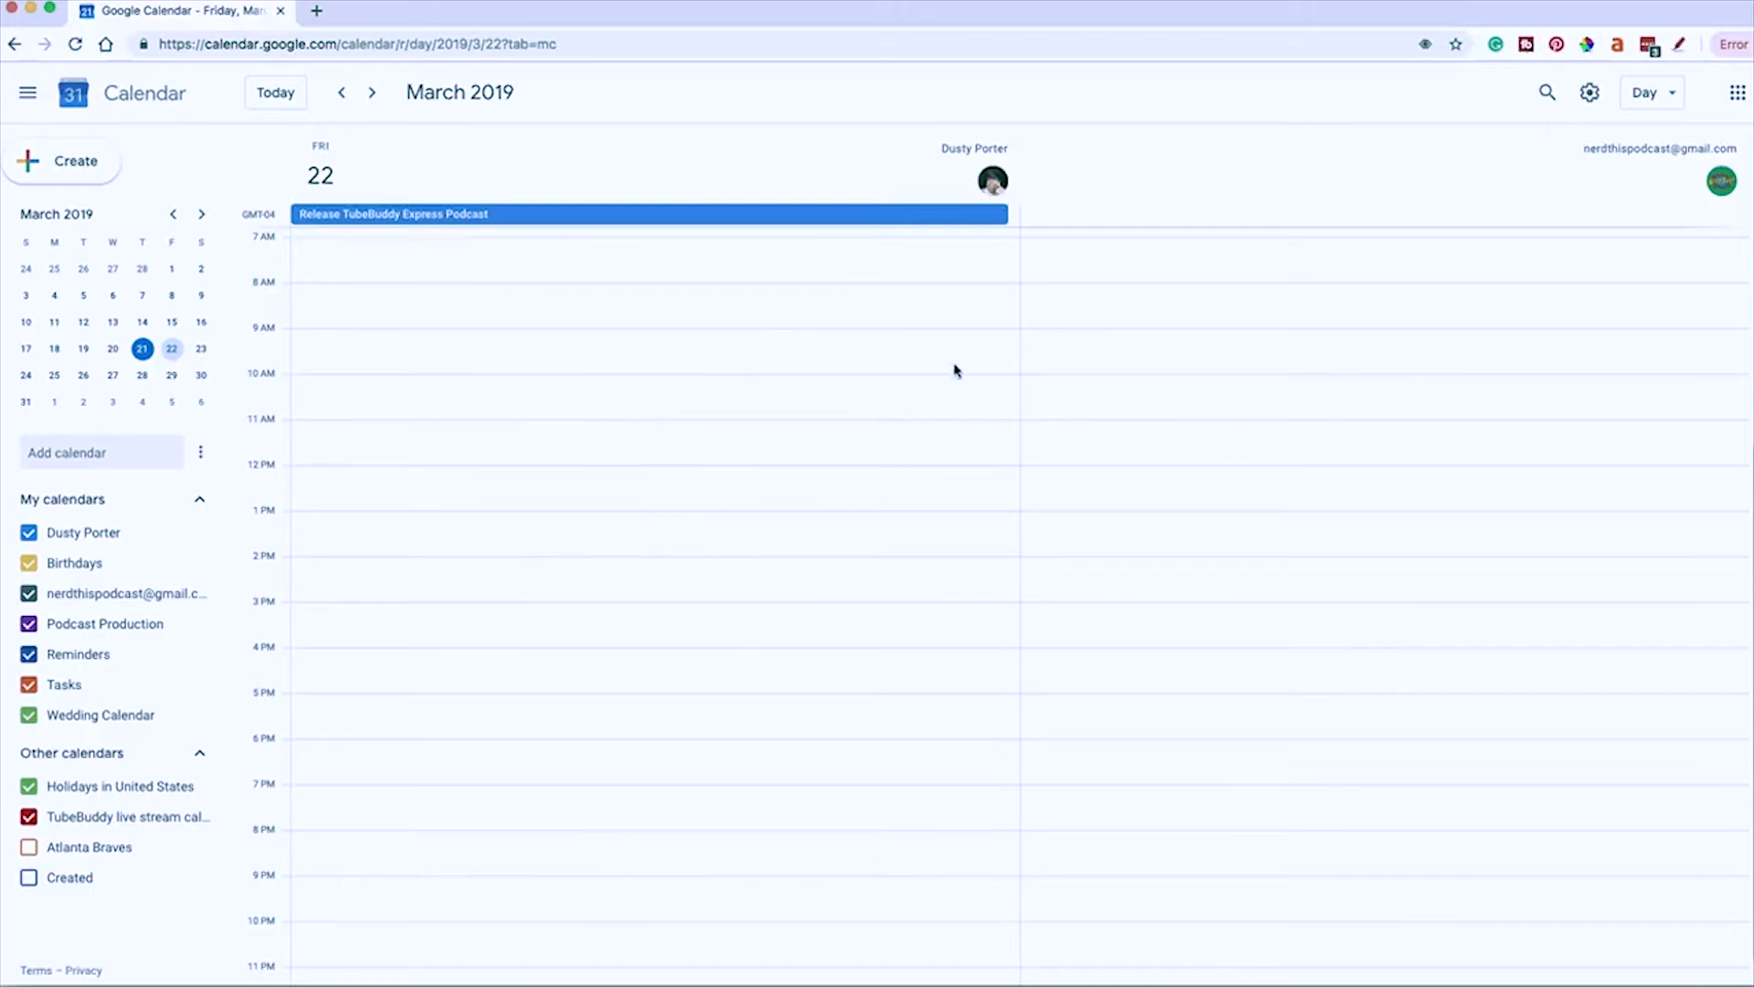
pyautogui.click(1659, 93)
pyautogui.click(1669, 281)
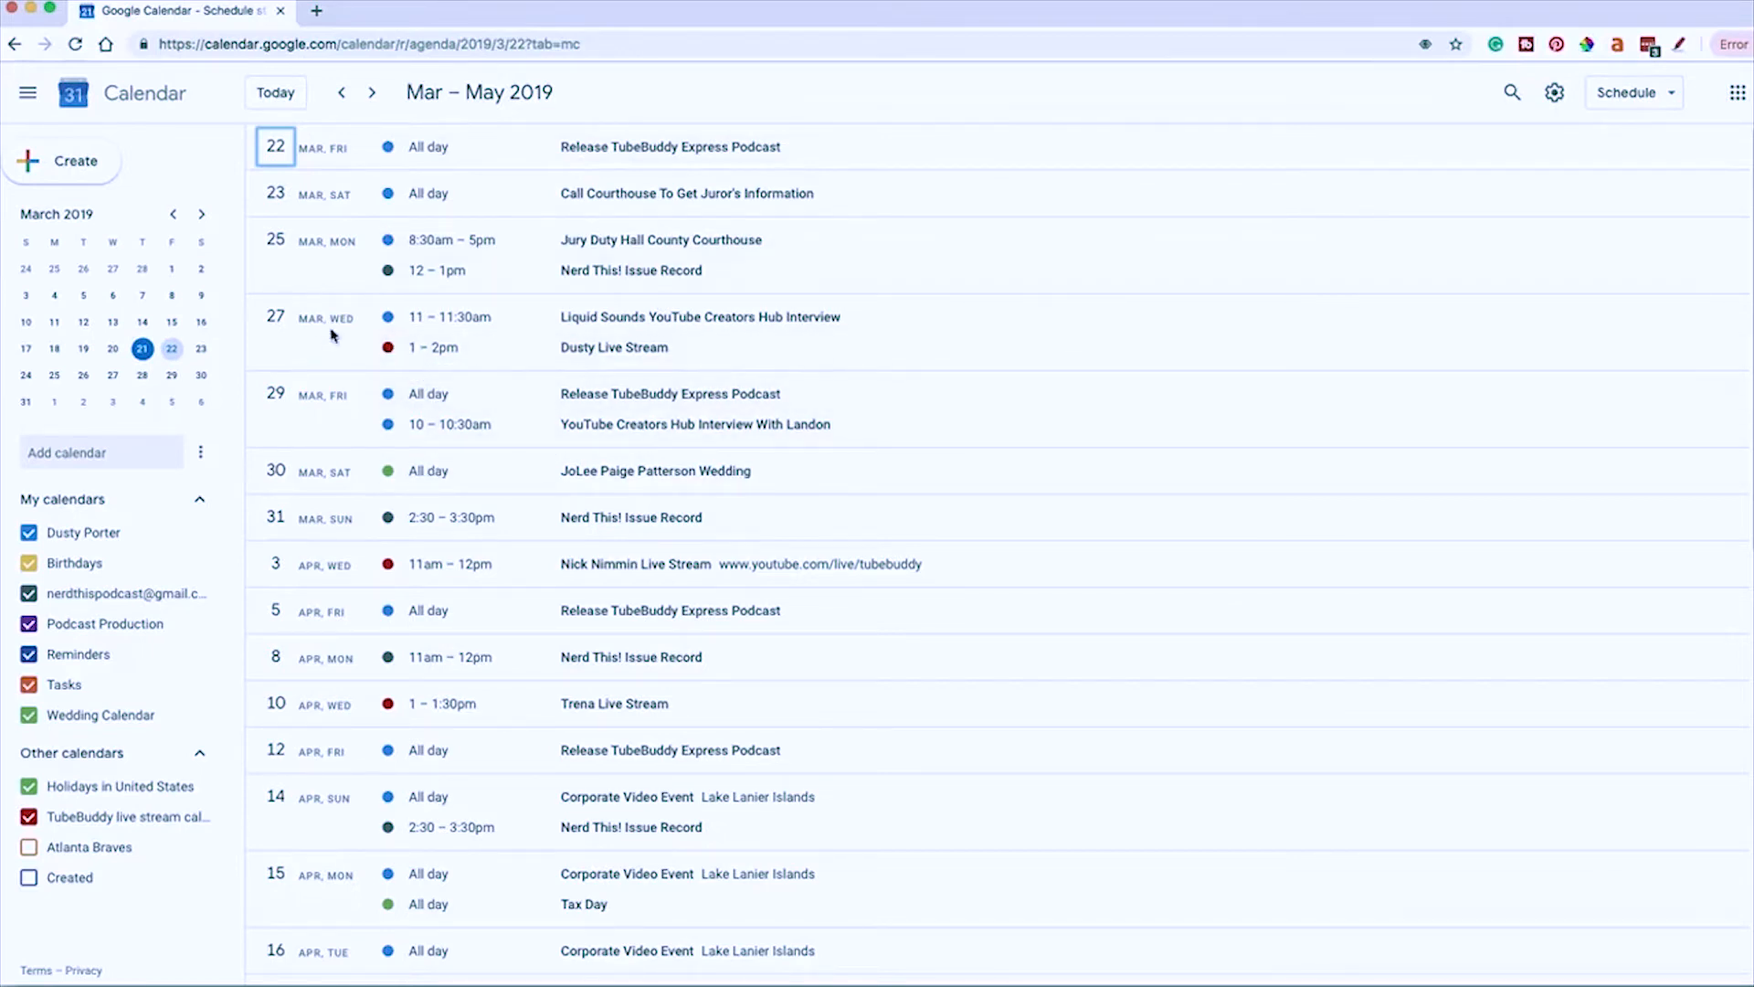
pyautogui.click(1628, 97)
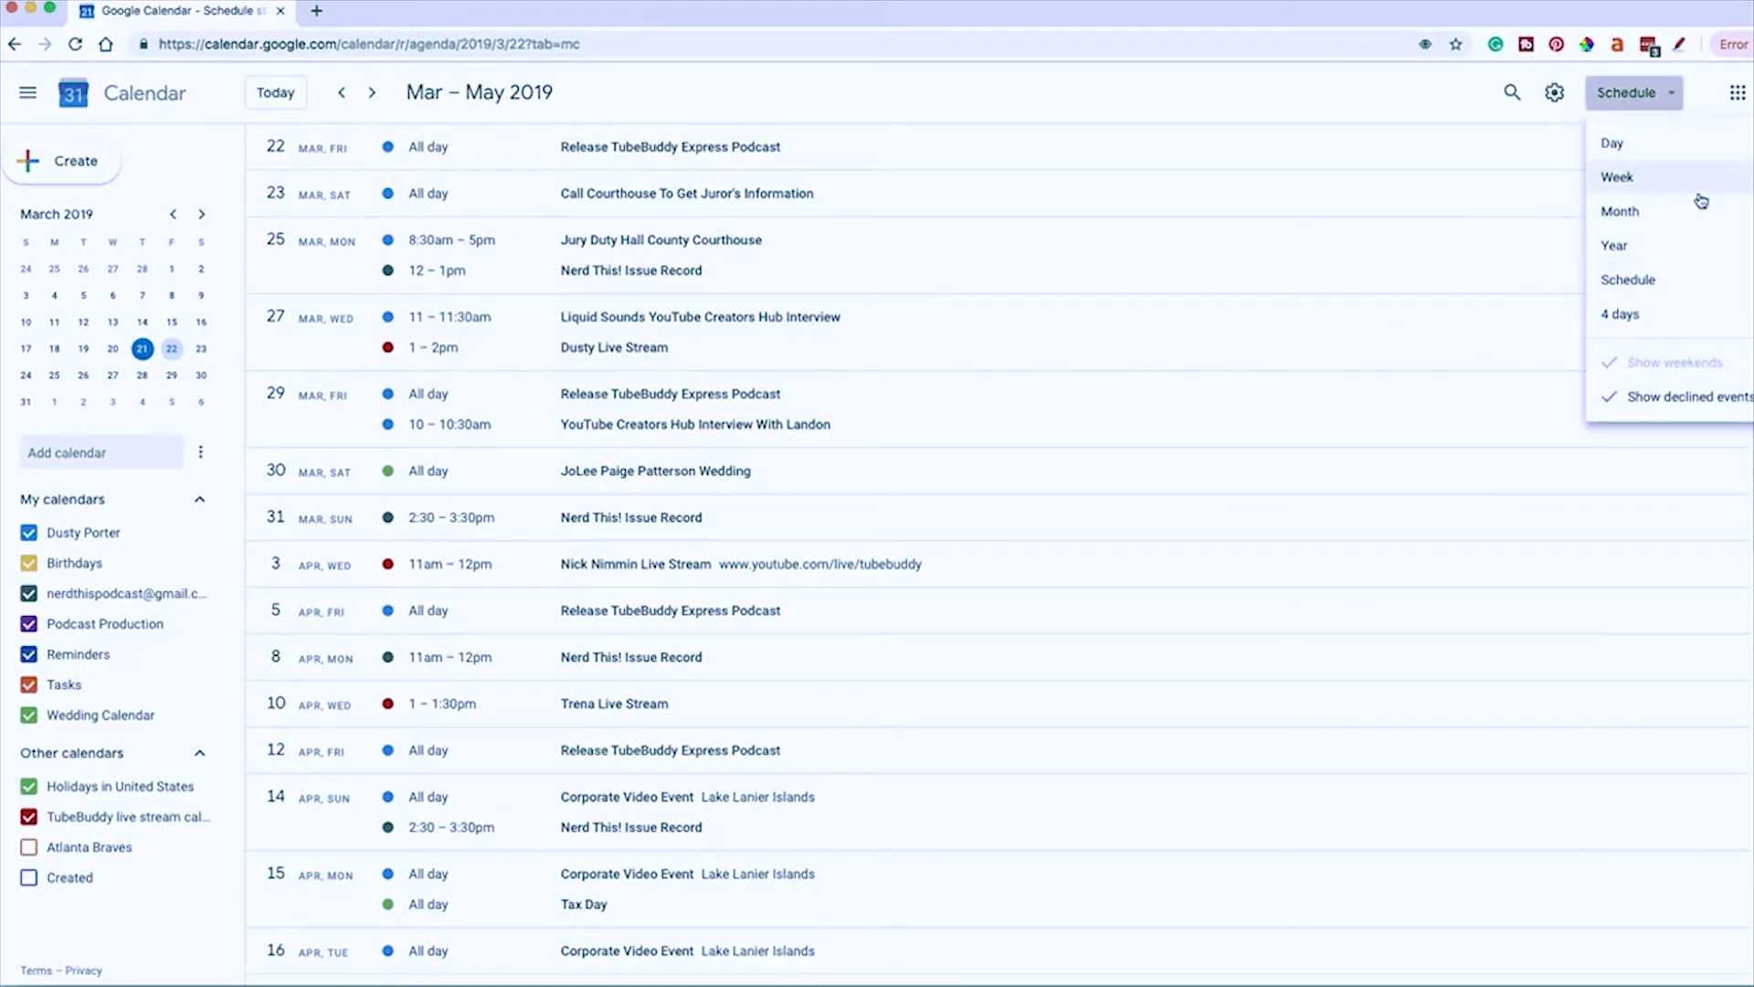
pyautogui.click(1650, 213)
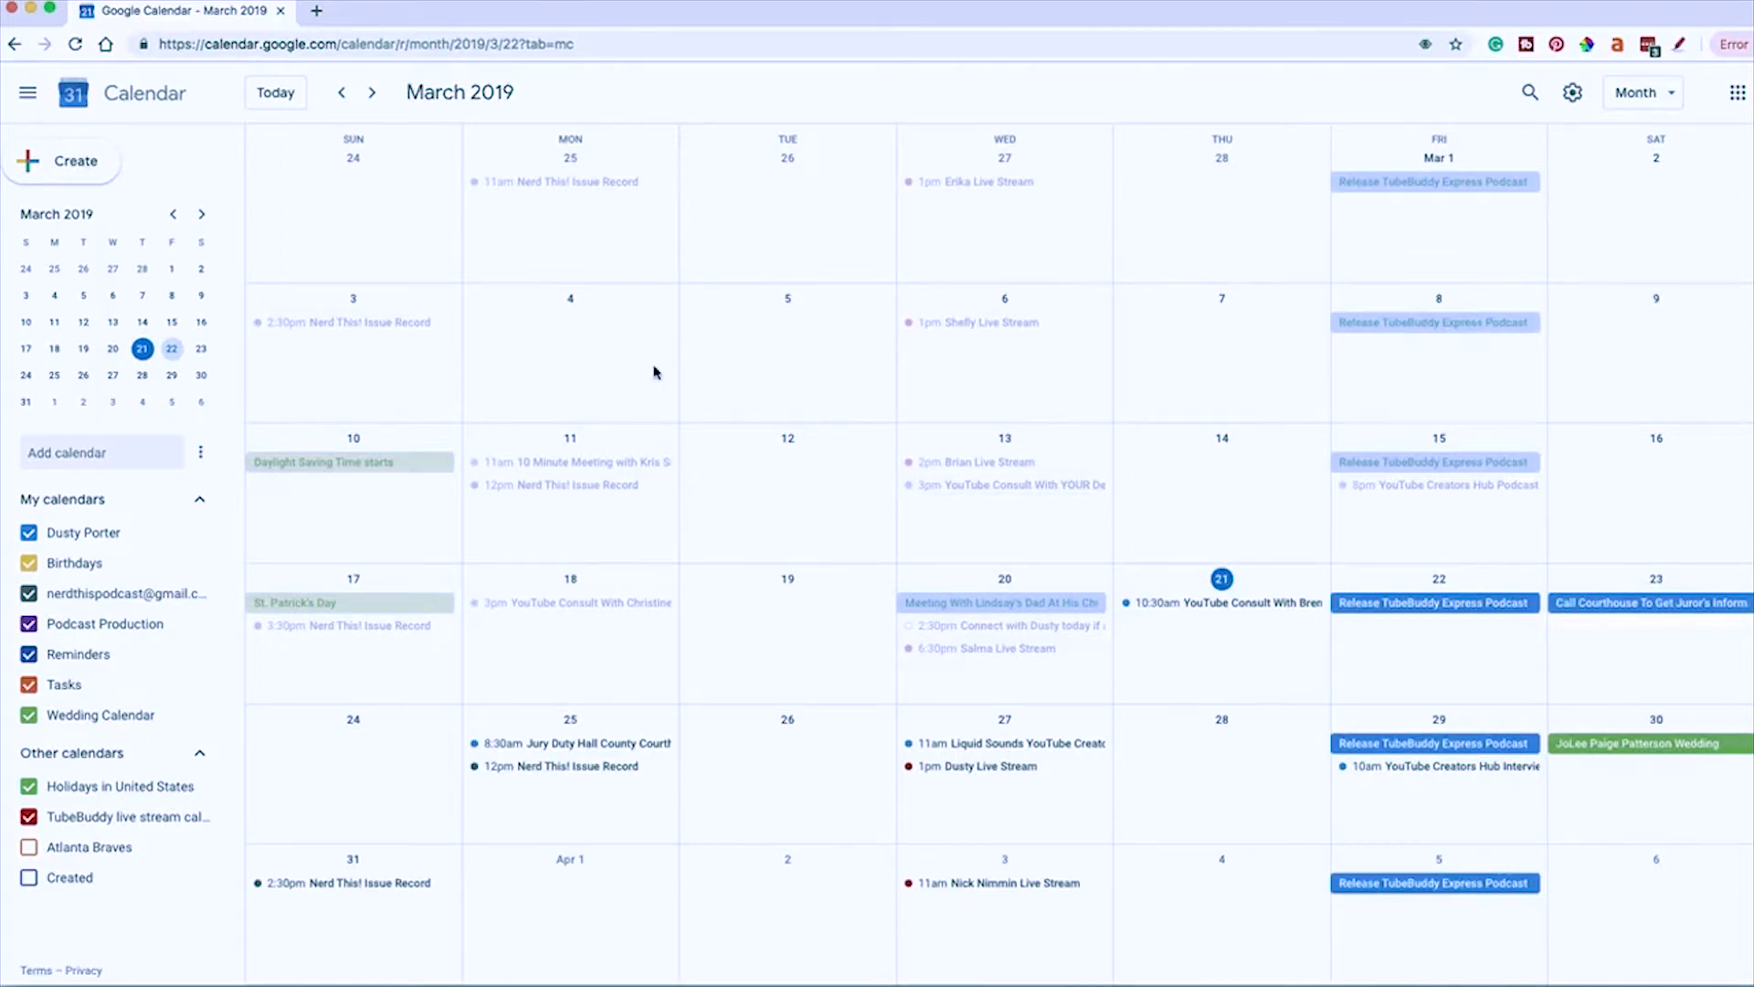
# - Search the calendar for the wedding client's surname, clear the search and return to the month calendar
pyautogui.click(1530, 92)
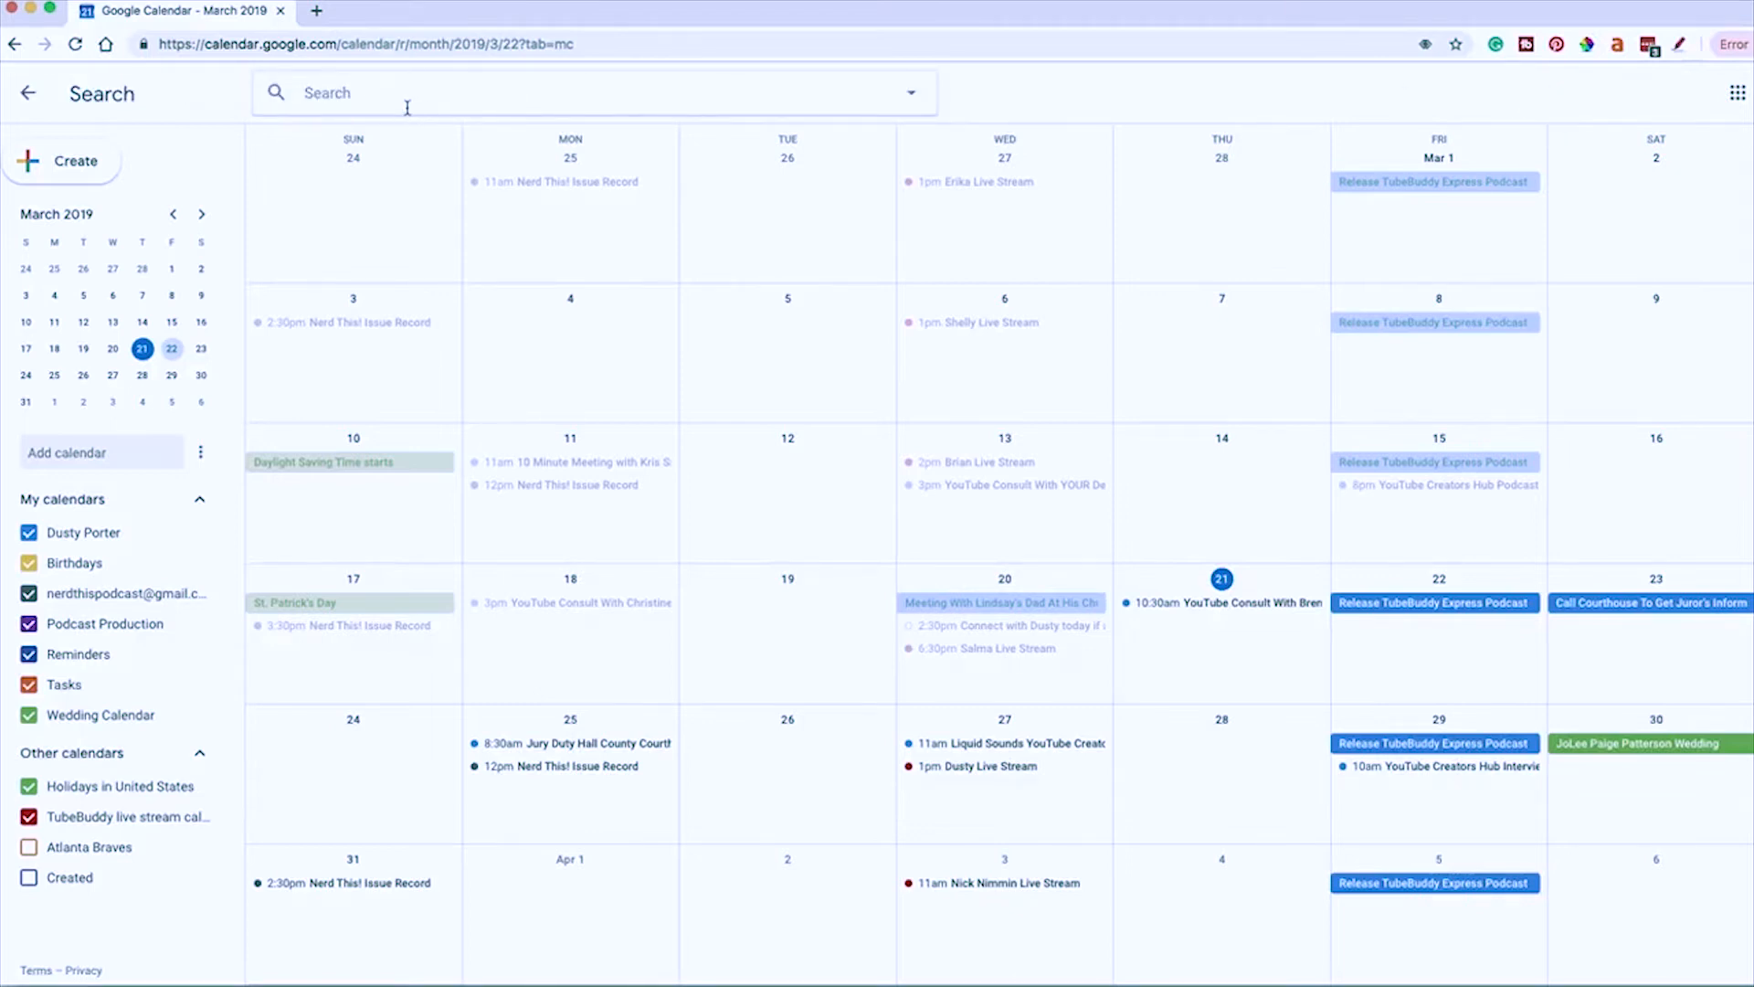
pyautogui.write('Patterson')
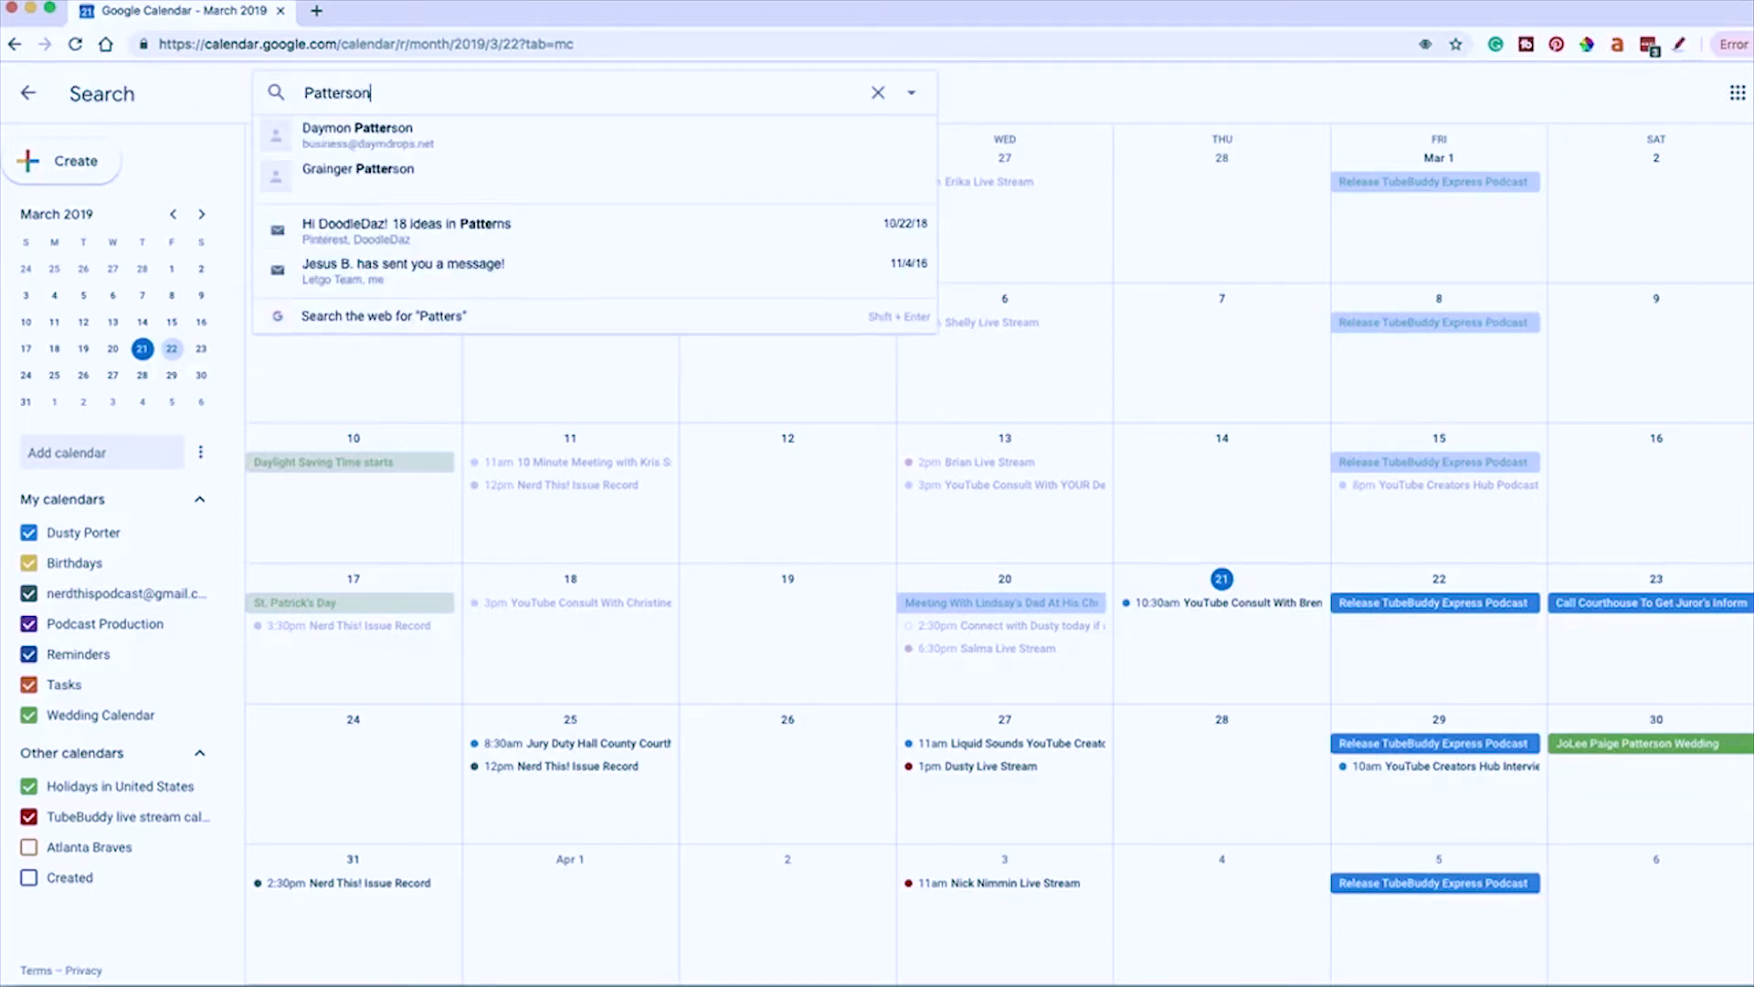
pyautogui.press('Return')
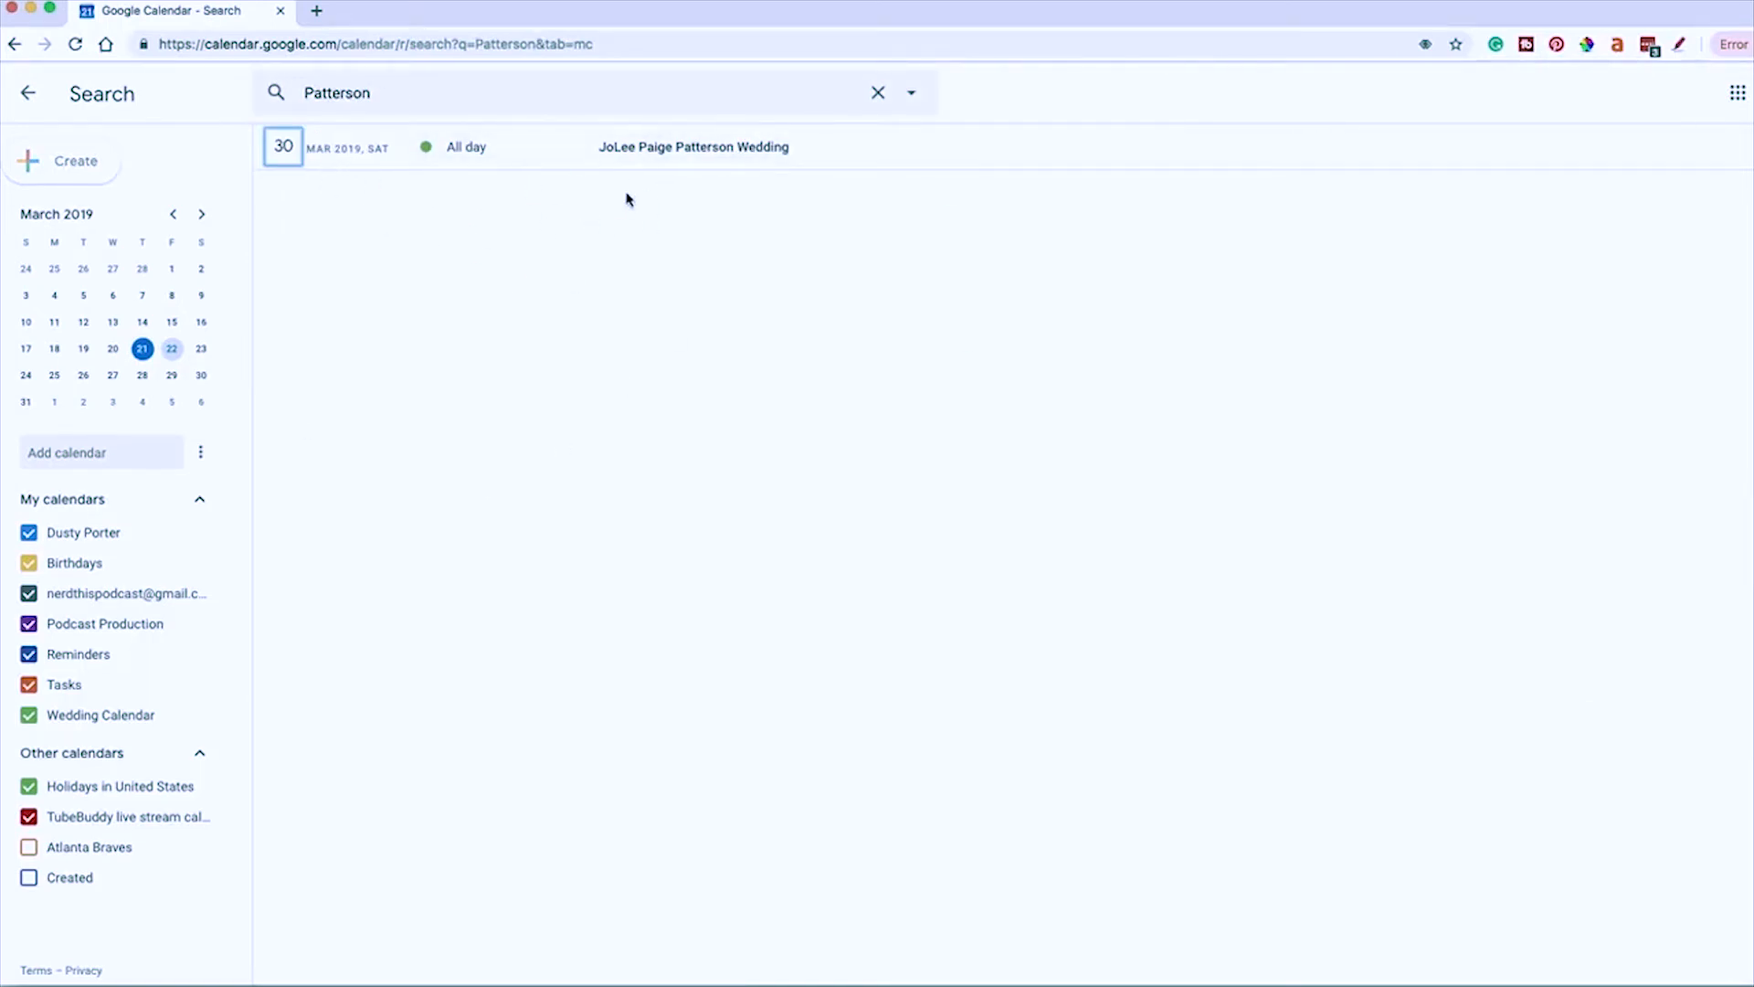
pyautogui.click(878, 92)
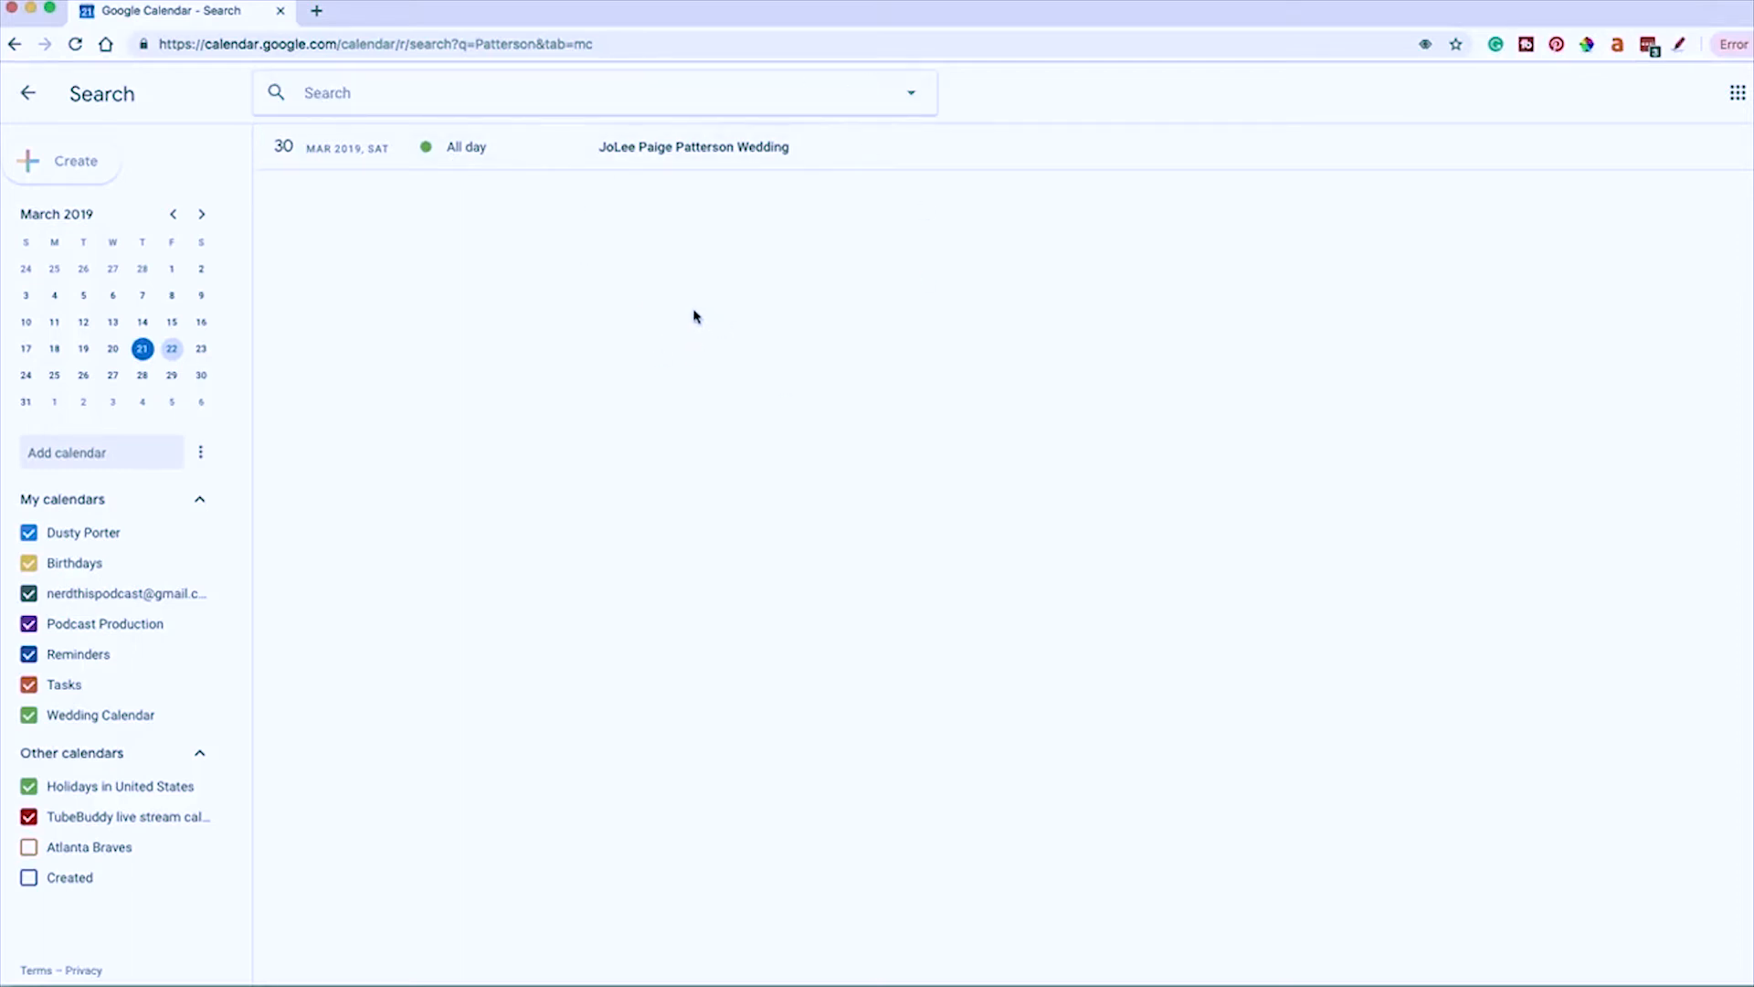
pyautogui.click(28, 94)
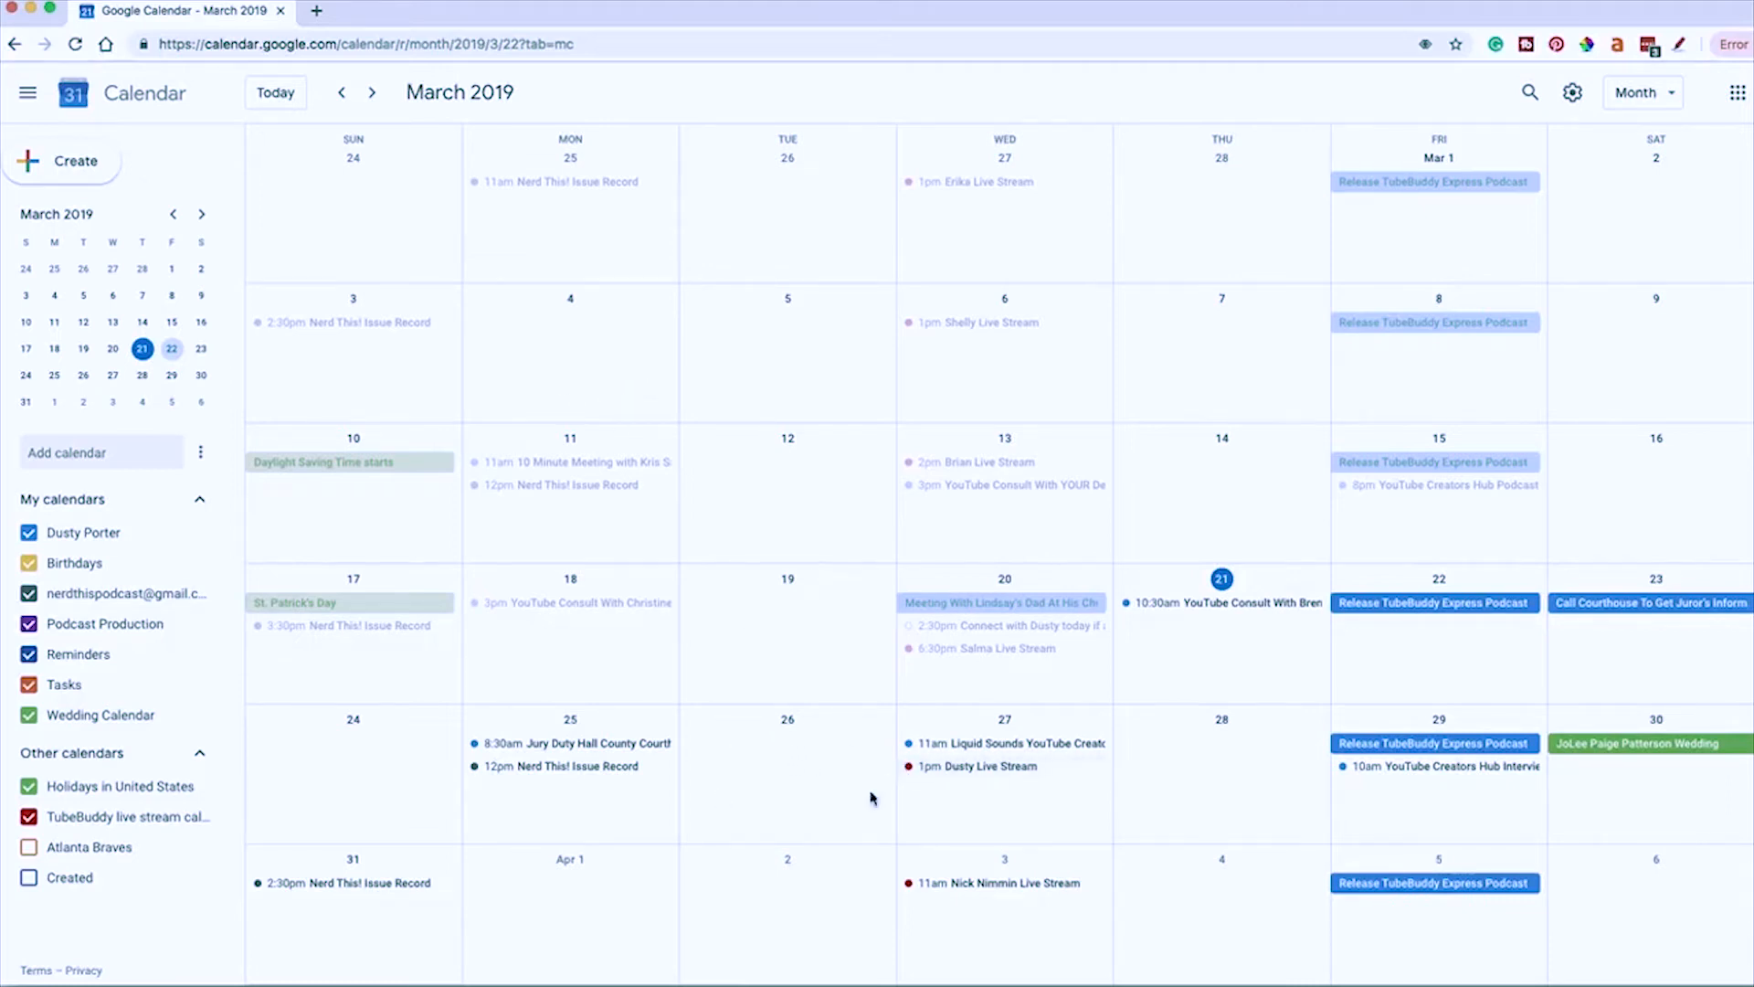
pyautogui.click(752, 758)
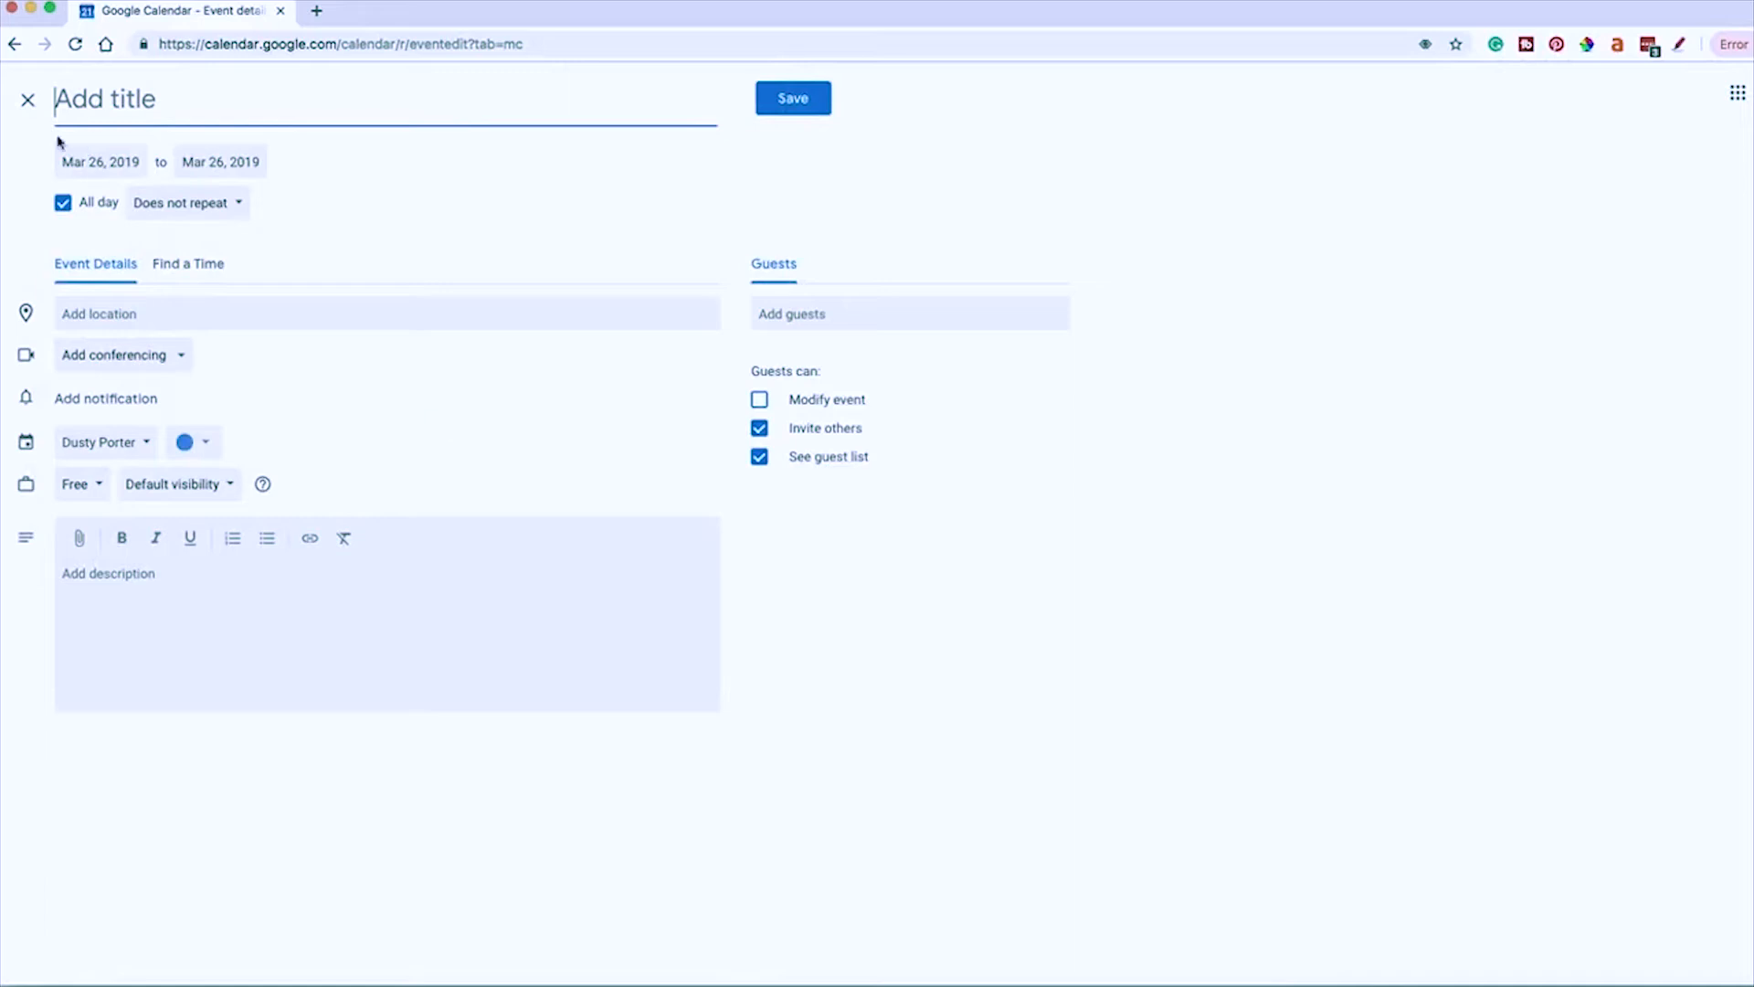
pyautogui.click(28, 101)
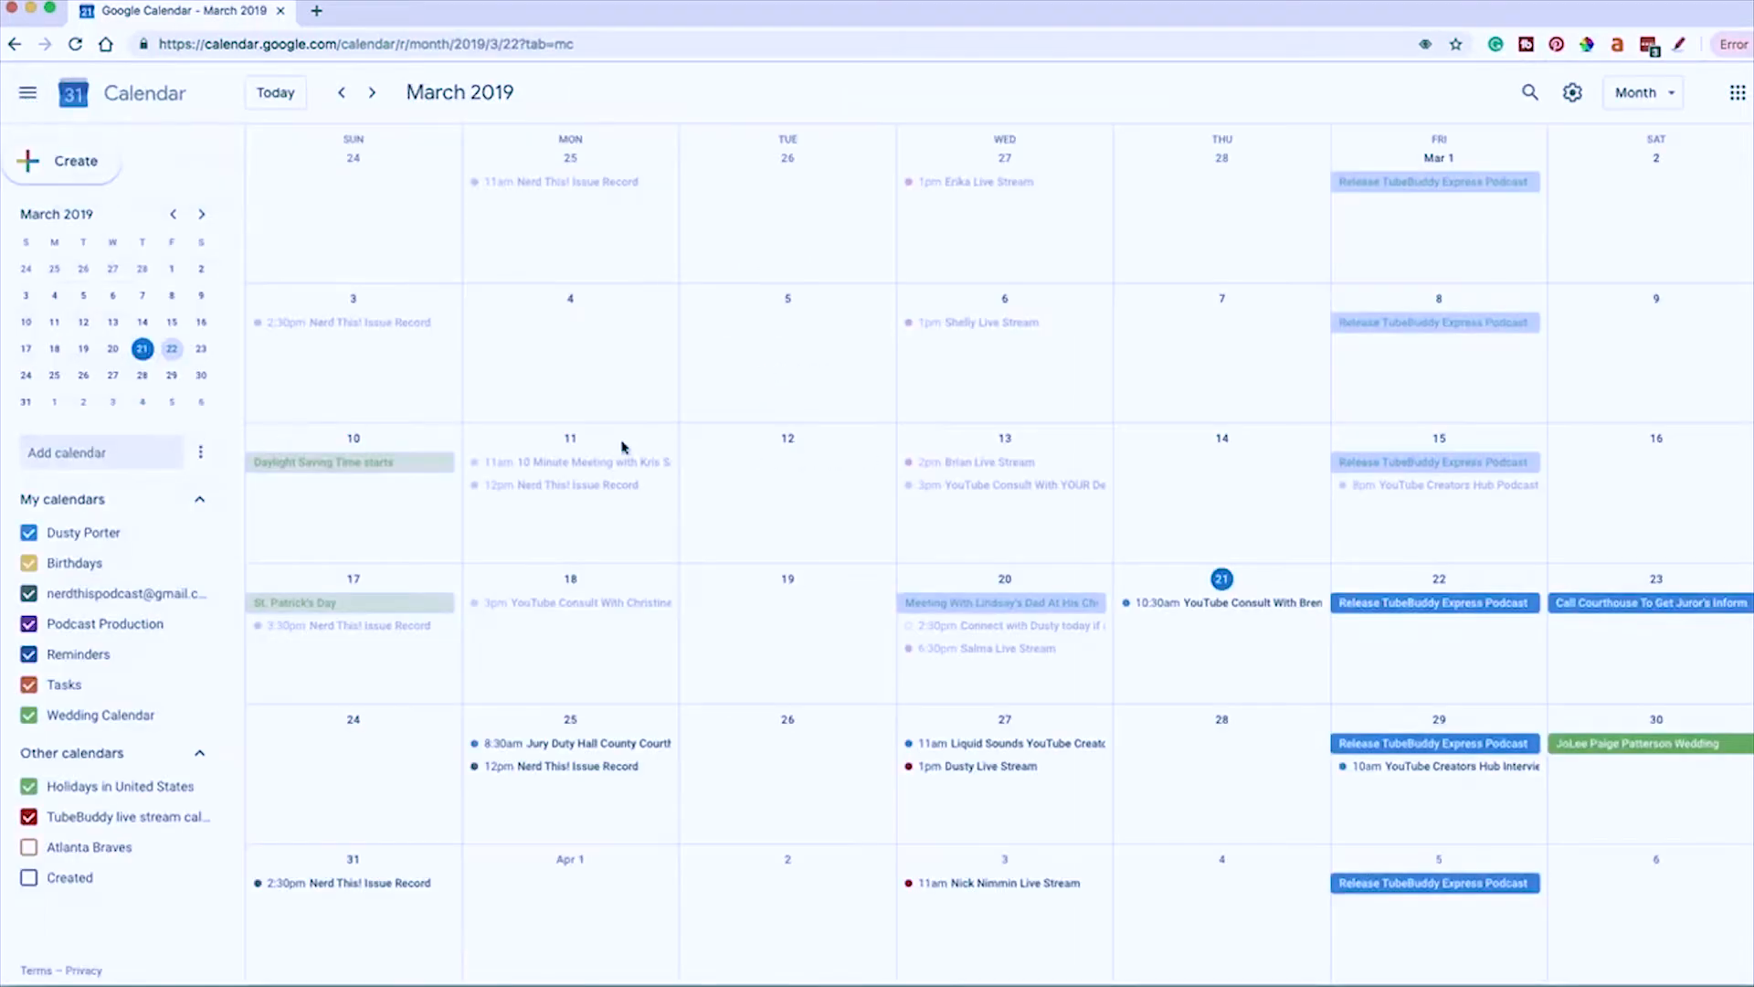
pyautogui.click(764, 768)
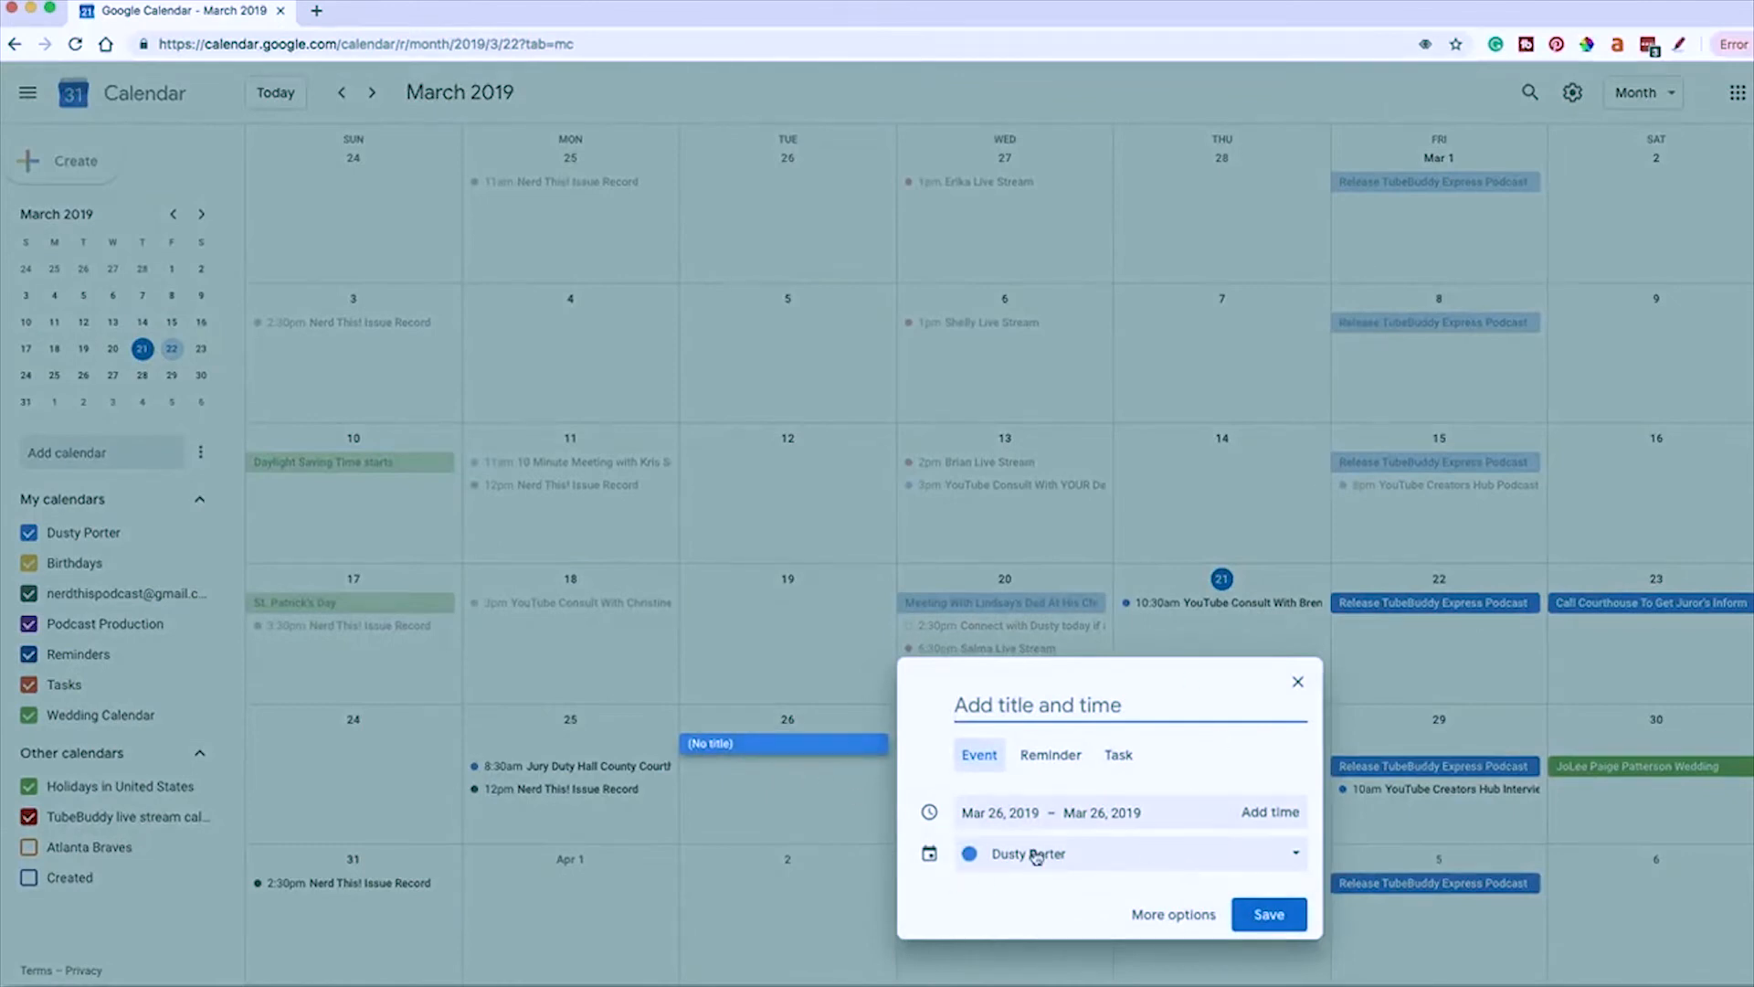
pyautogui.click(1298, 682)
# - Start a new event on March 26, 2019 with full details, title it "Appointment 1" and keep it set to all day
pyautogui.doubleClick(764, 756)
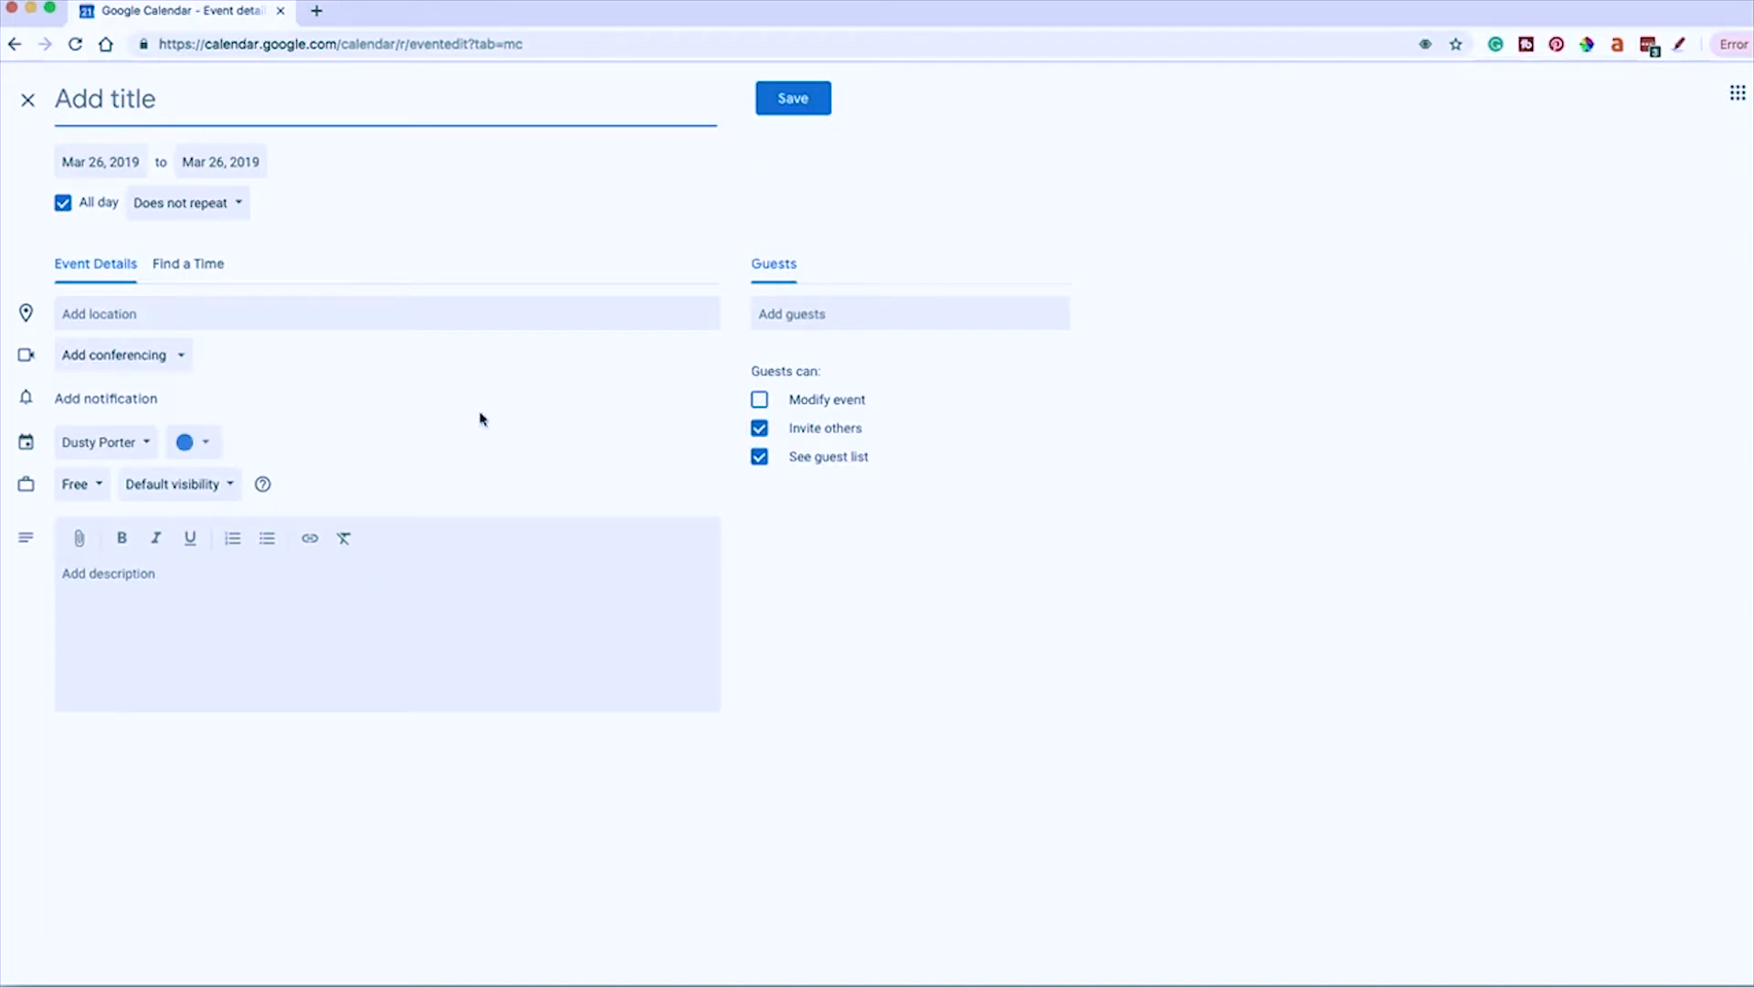
pyautogui.write('Appoin')
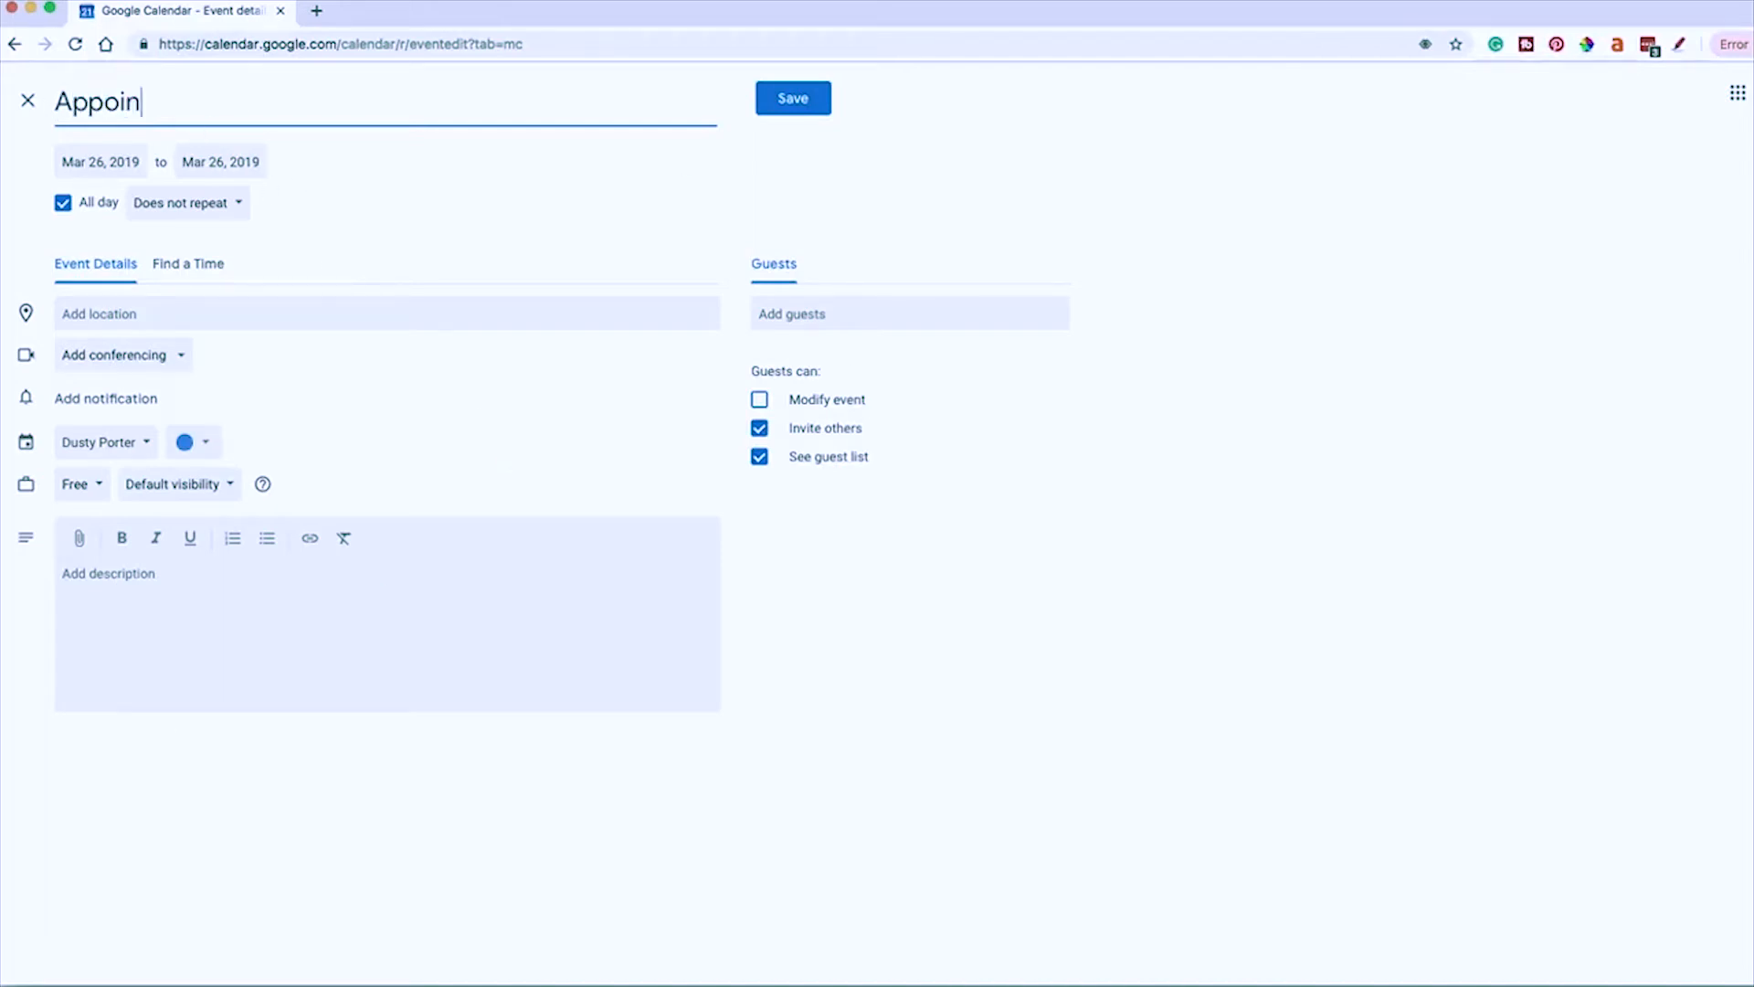
pyautogui.write('tment 1')
pyautogui.click(63, 206)
pyautogui.click(63, 207)
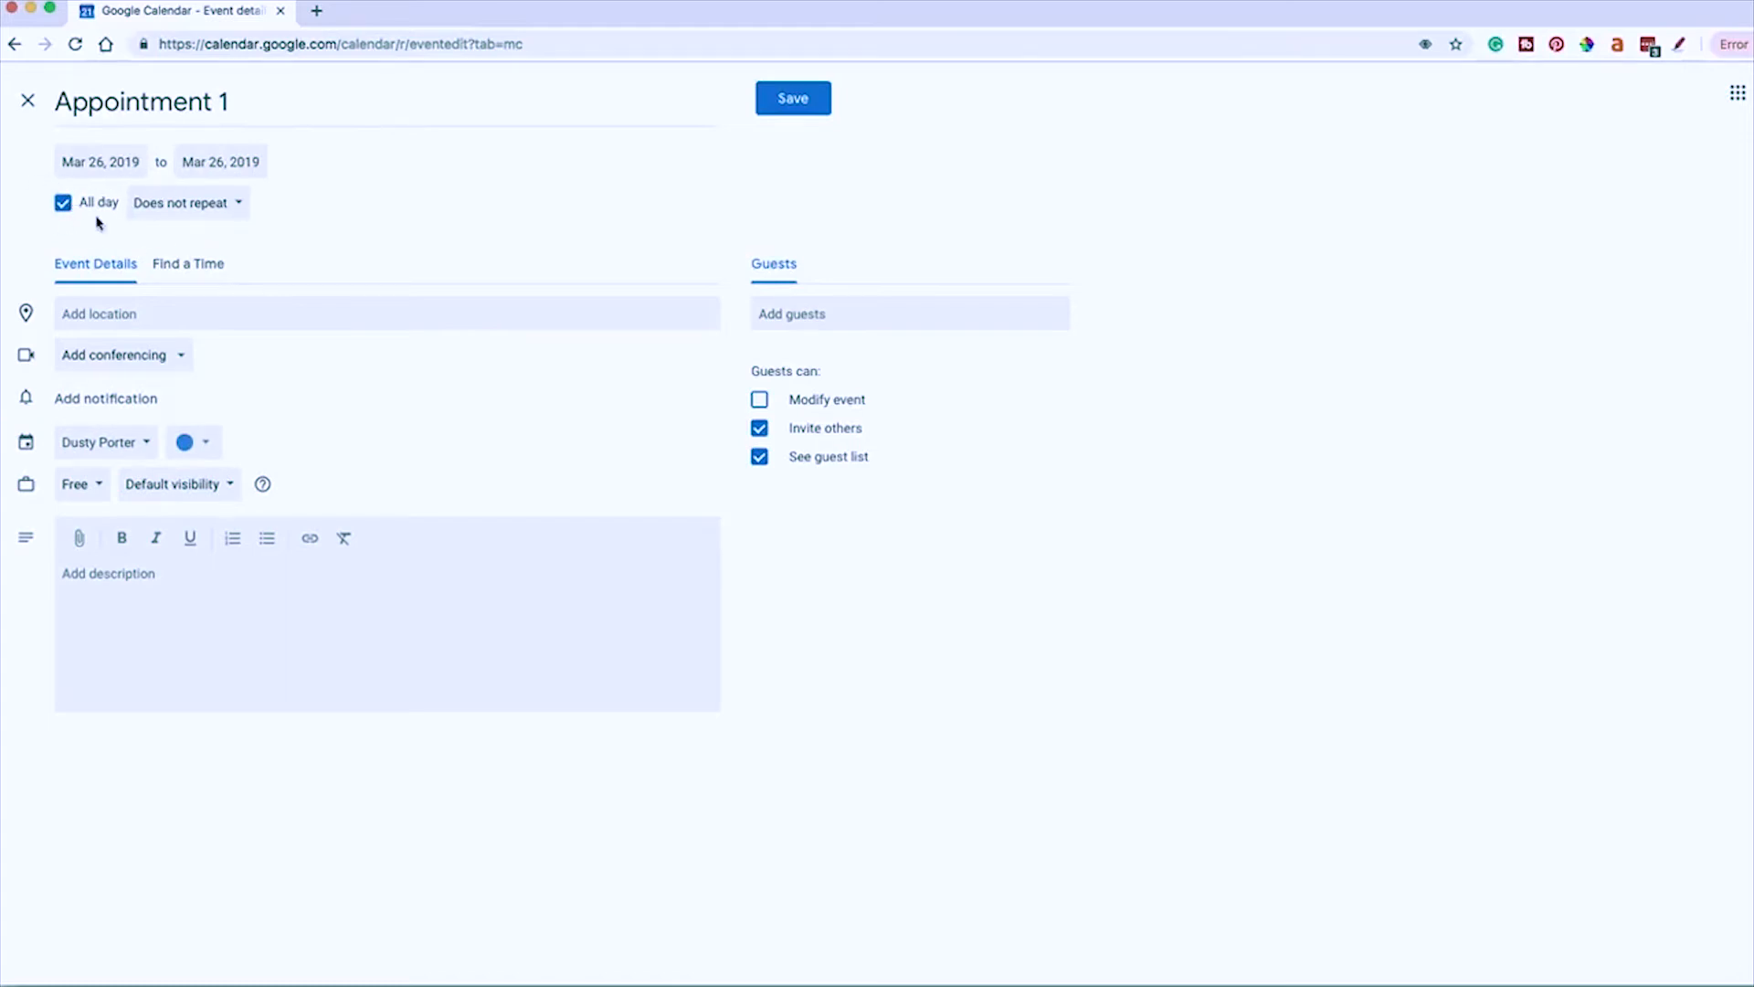
# - Give the event a custom recurrence that repeats every 1 week on Tuesday and Thursday
pyautogui.click(177, 217)
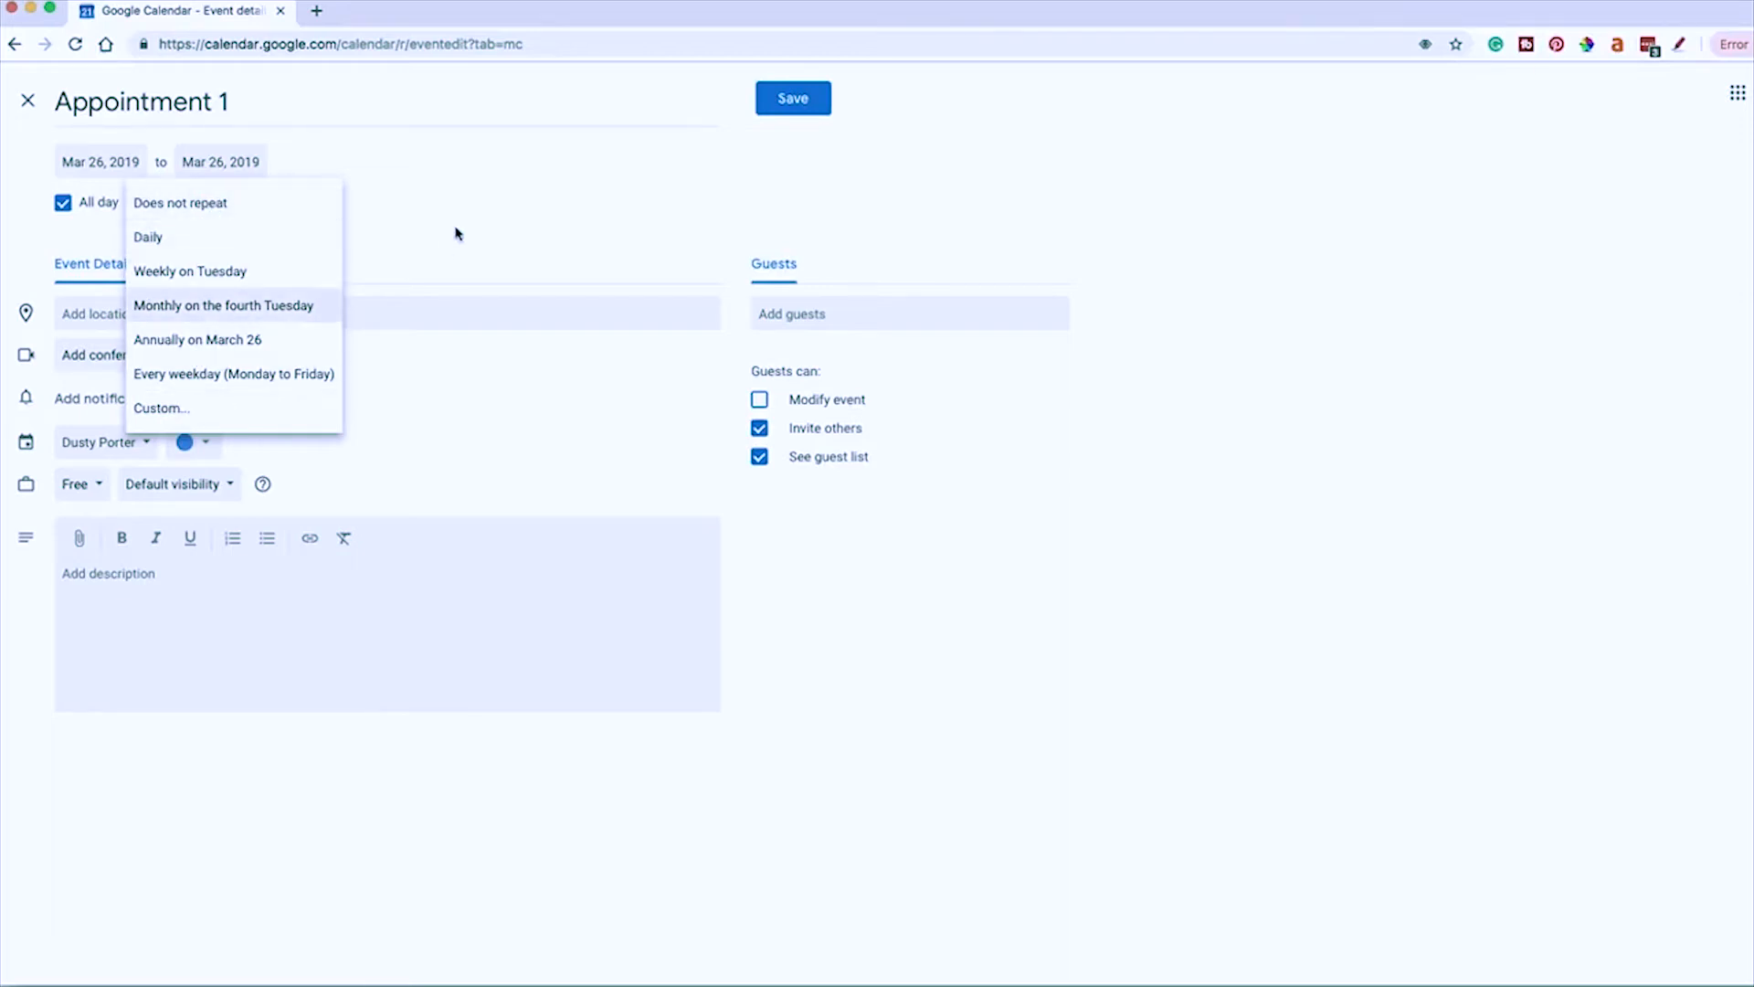
pyautogui.click(186, 205)
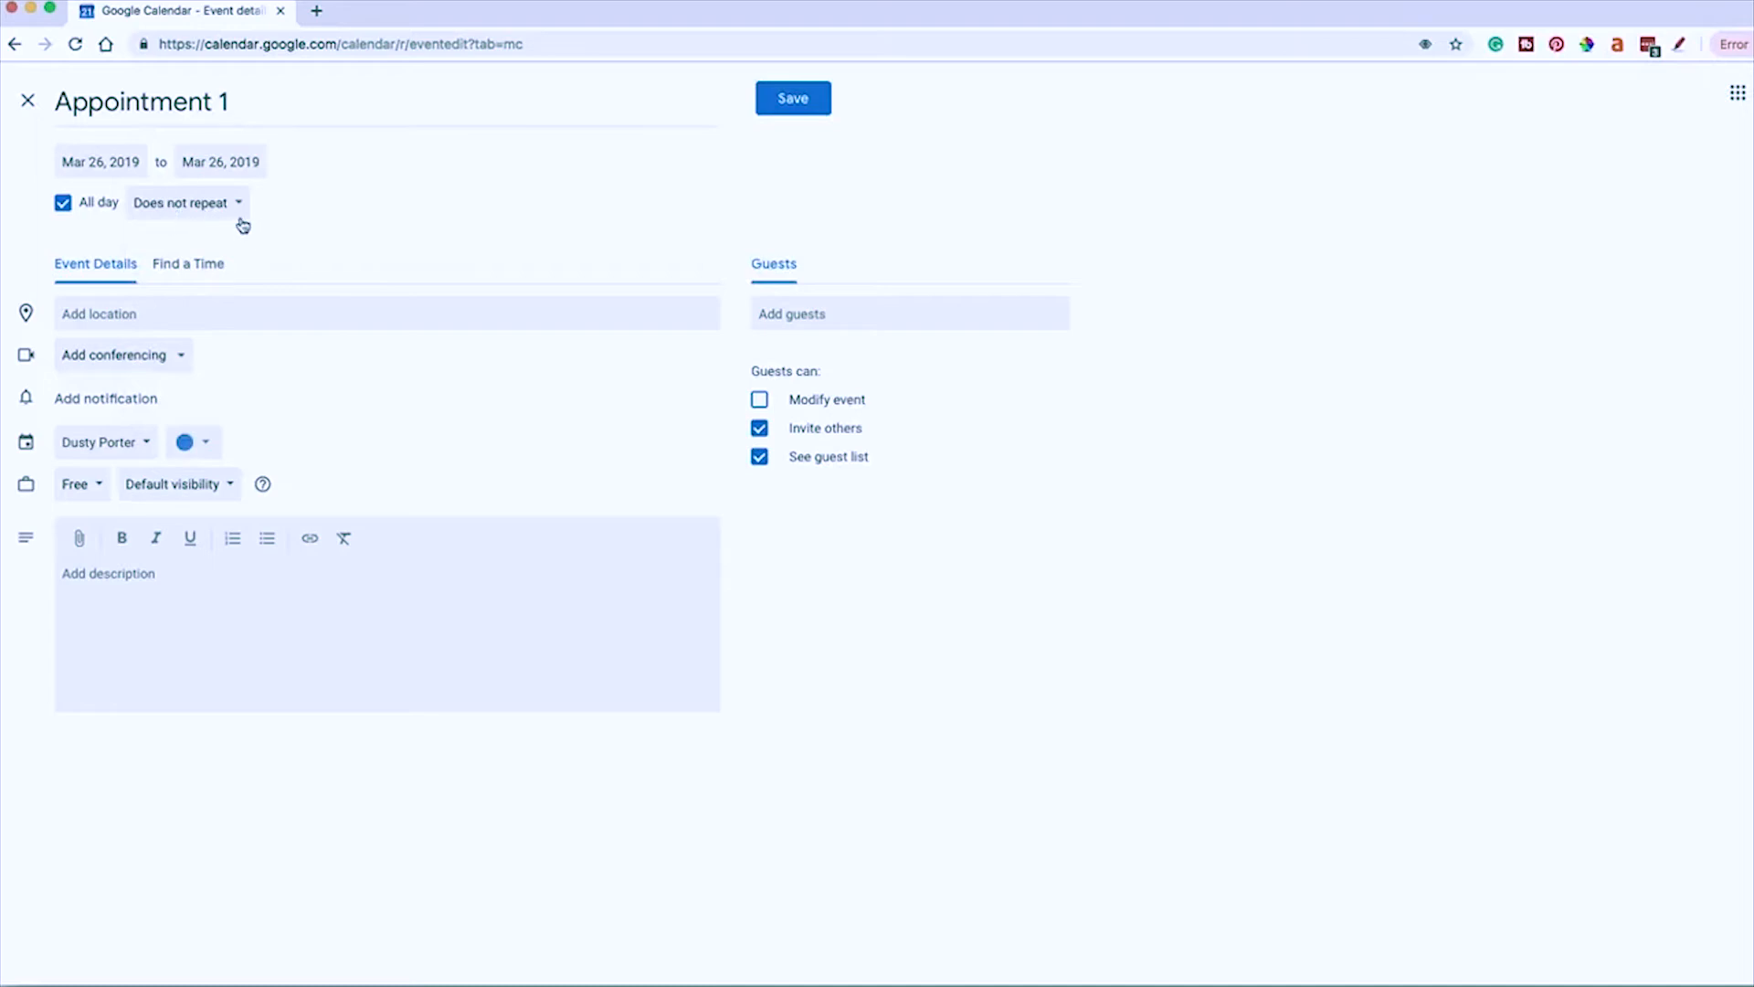
pyautogui.click(181, 212)
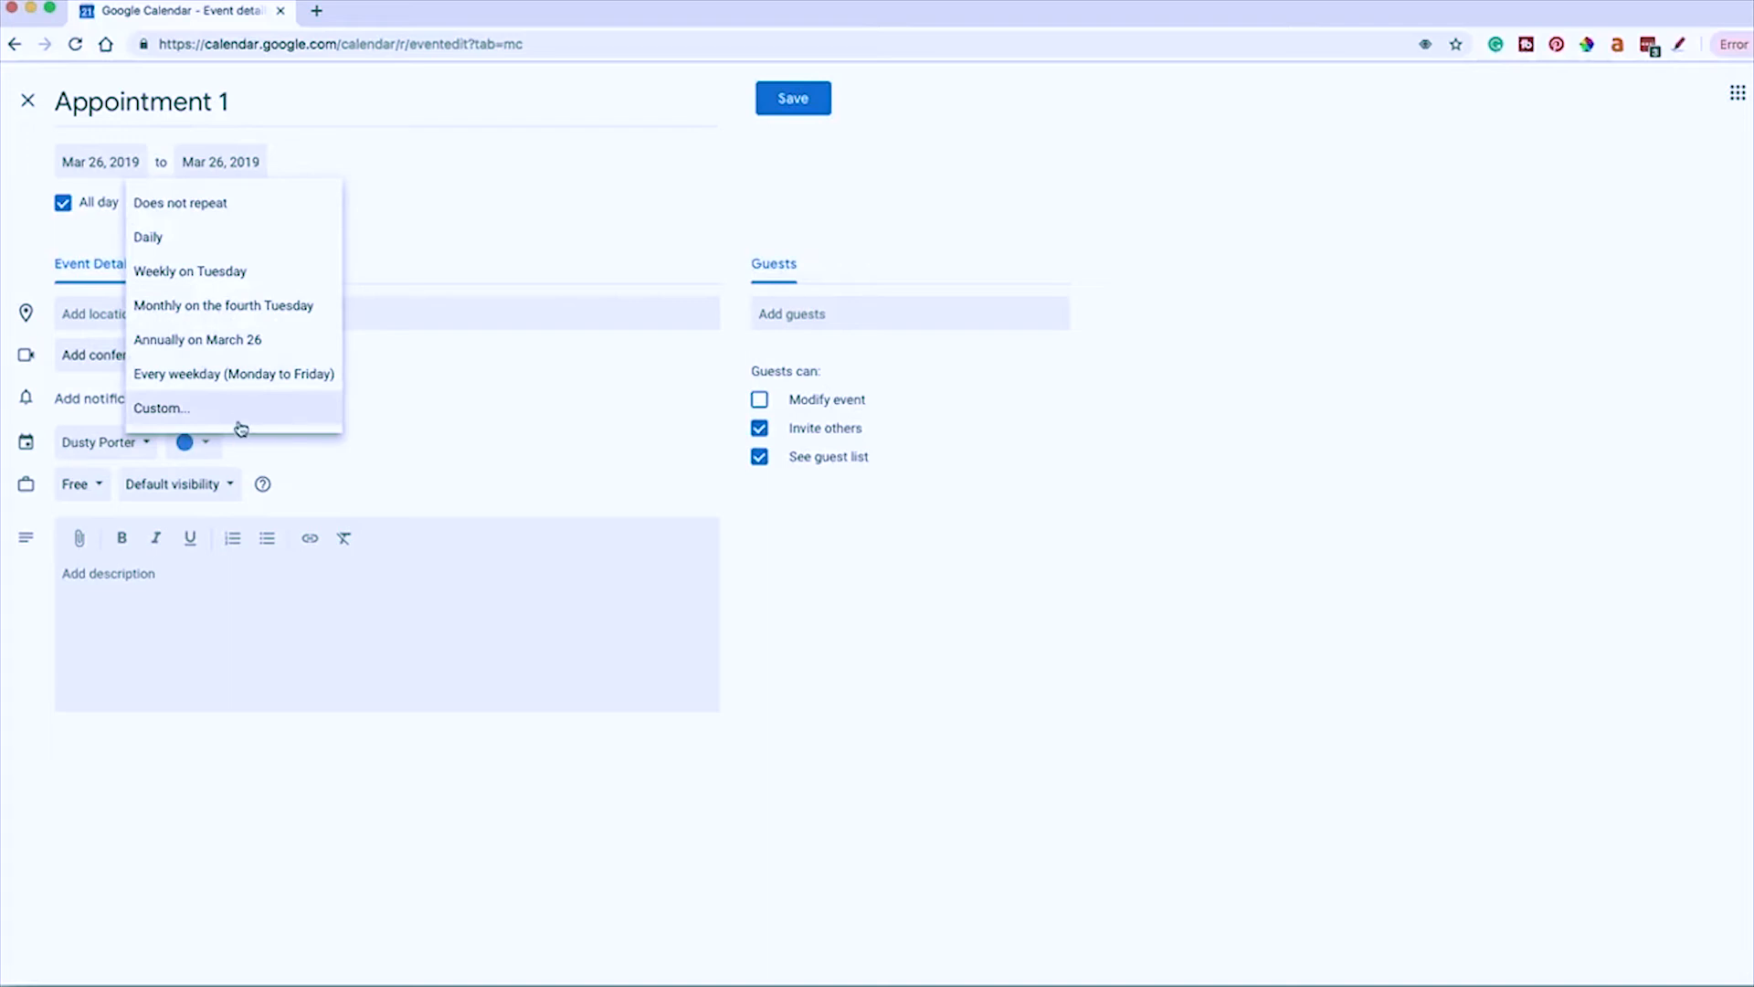
pyautogui.click(174, 408)
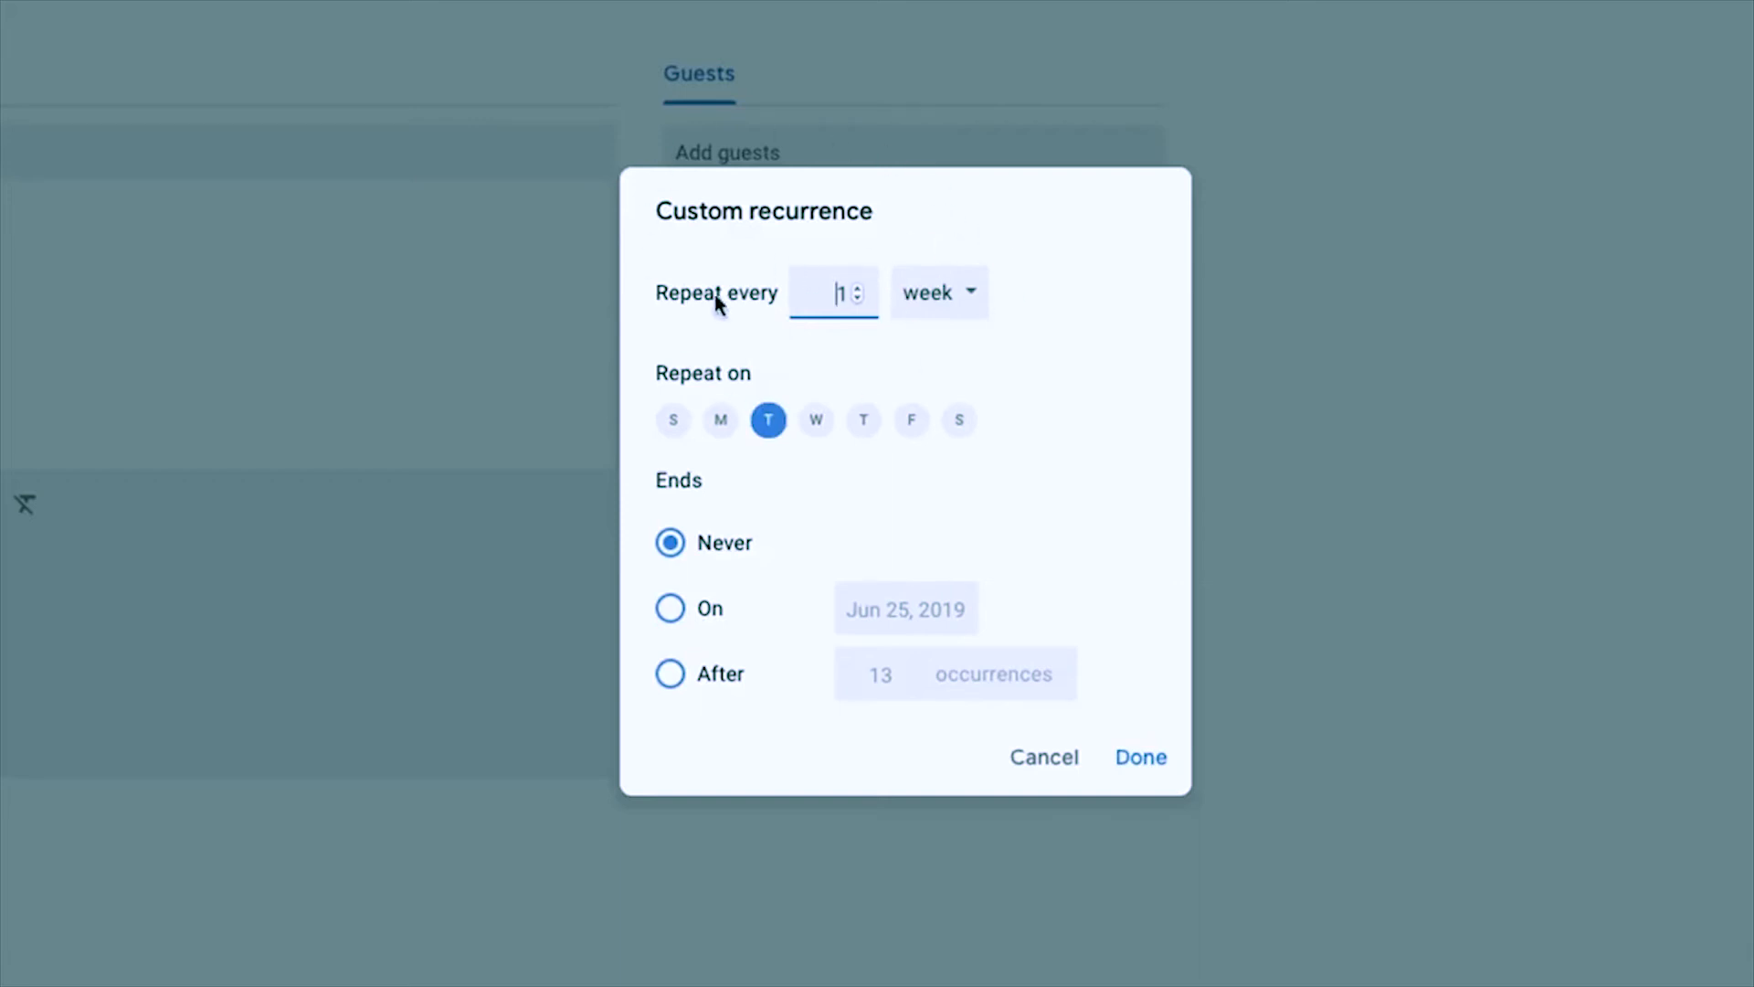
pyautogui.click(731, 427)
pyautogui.click(729, 433)
pyautogui.click(864, 423)
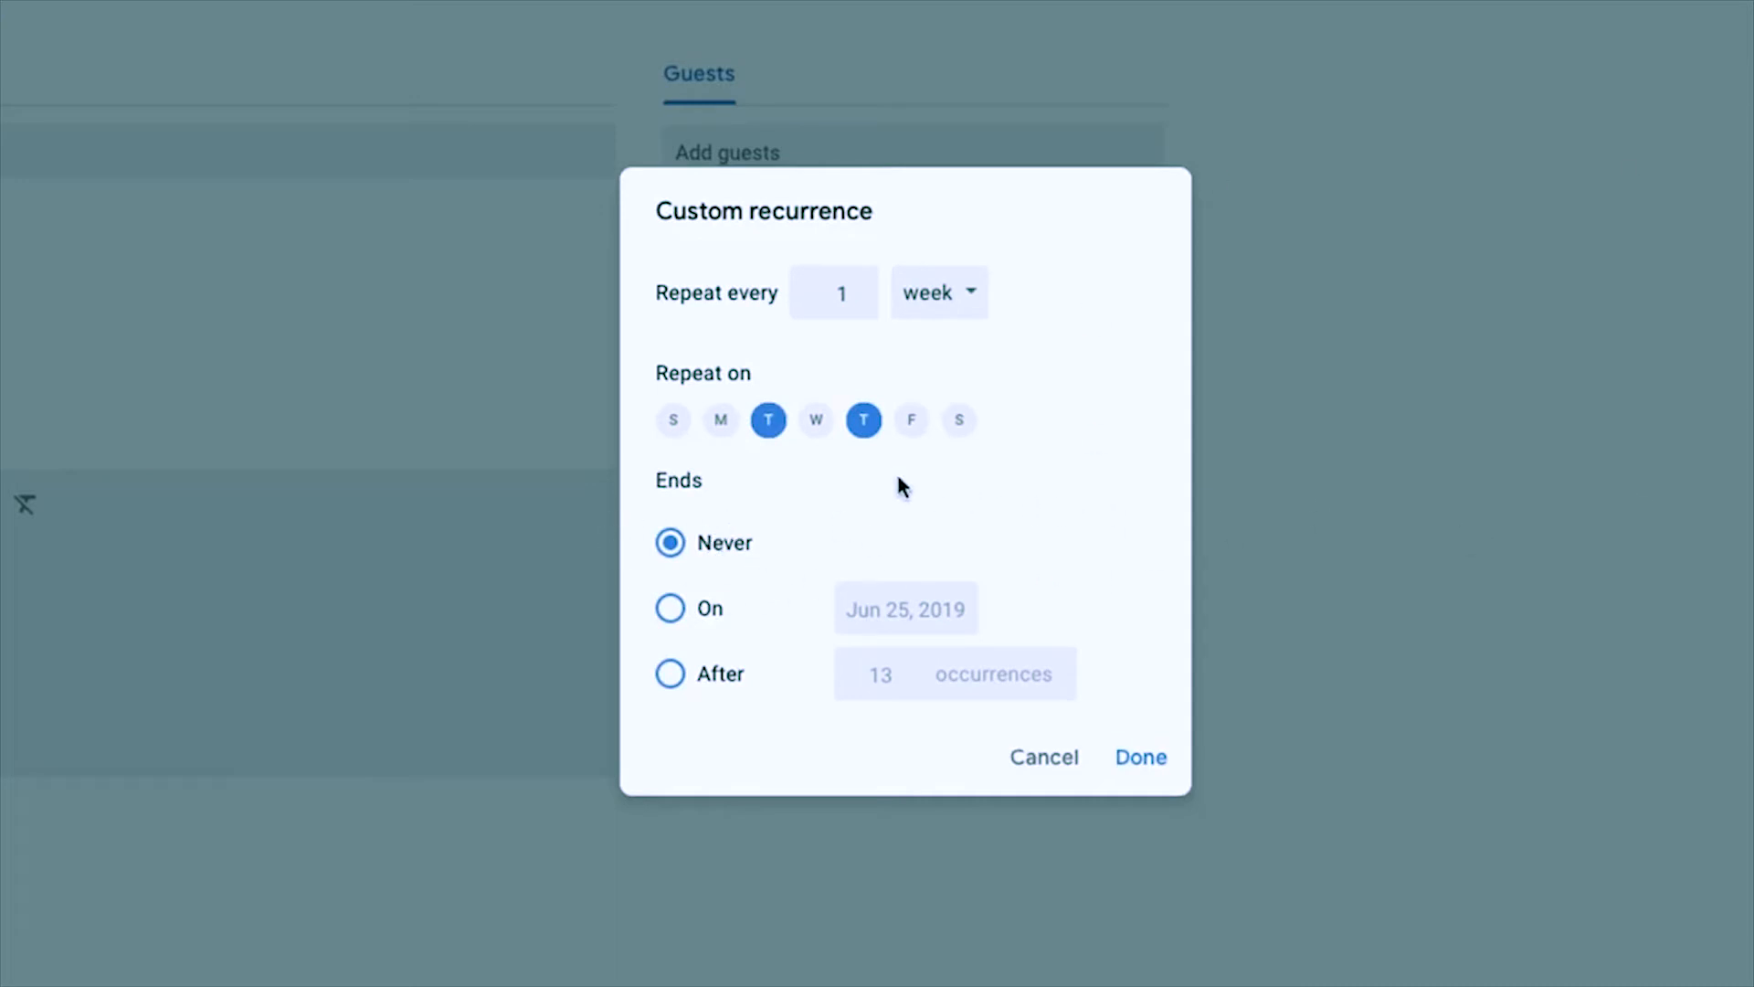
# - Try ending the recurrence on December 31, 2019, and alternatively after 6 occurrences
pyautogui.click(670, 608)
pyautogui.click(1213, 671)
pyautogui.click(1213, 671)
pyautogui.click(1212, 671)
pyautogui.click(1212, 671)
pyautogui.click(1212, 670)
pyautogui.click(1213, 671)
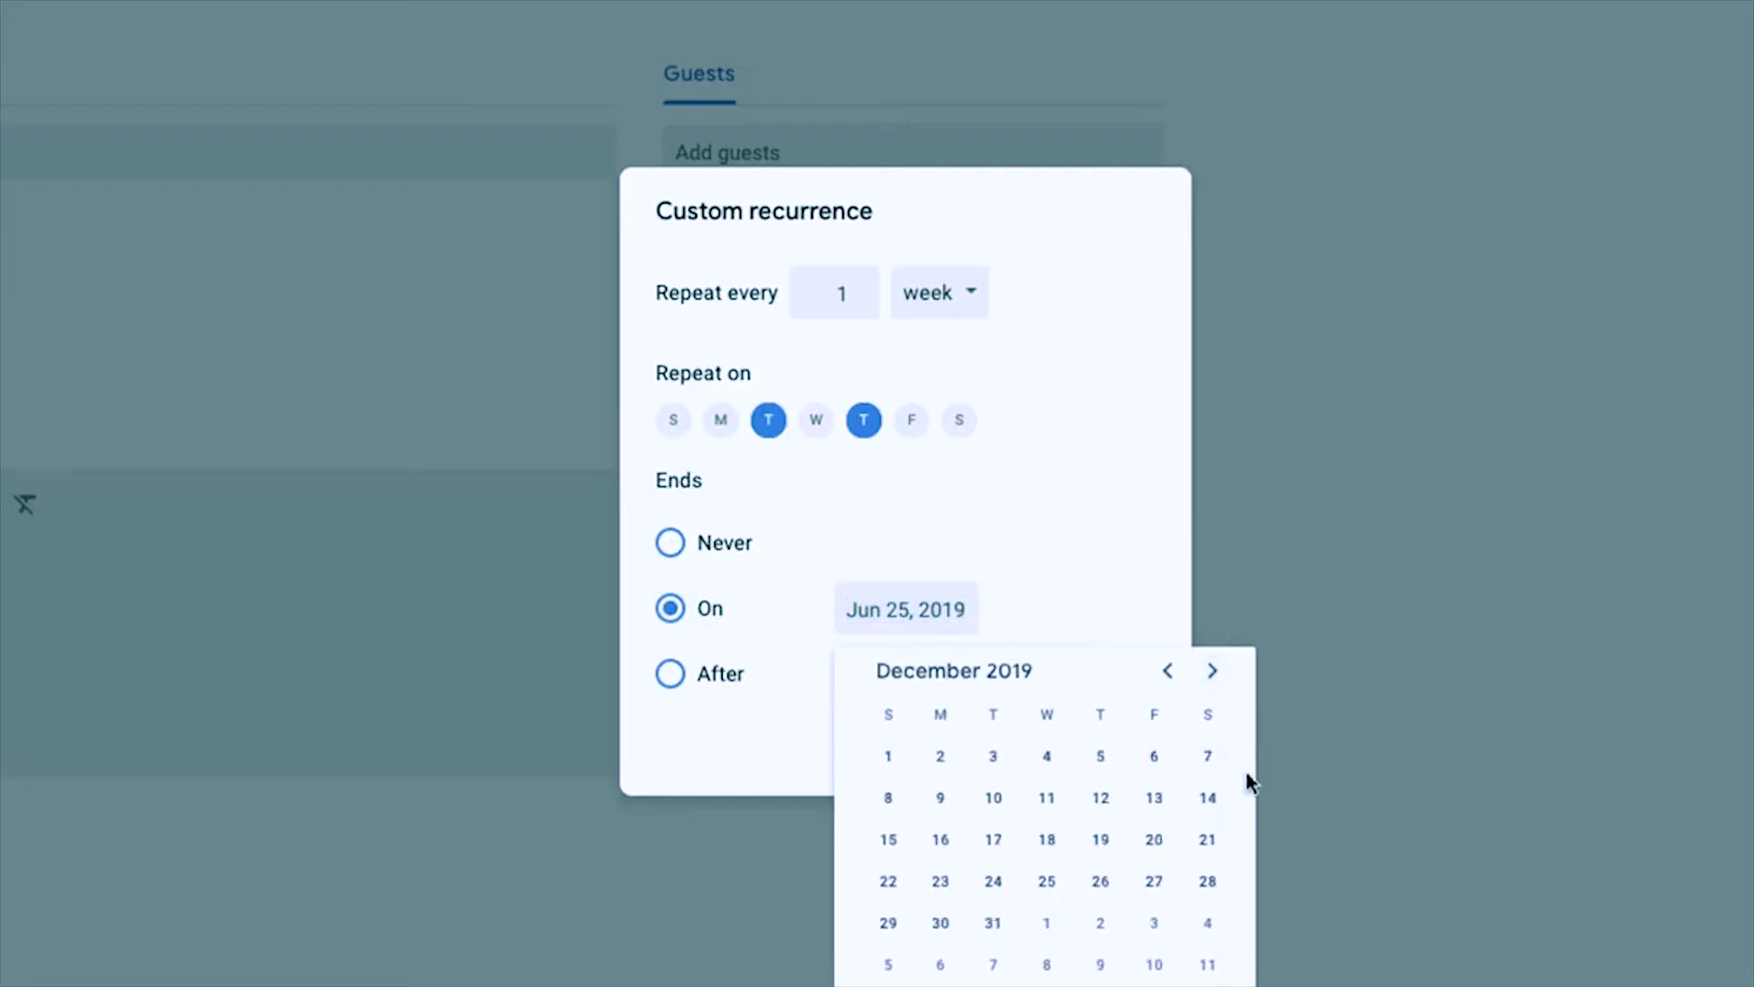
pyautogui.click(994, 925)
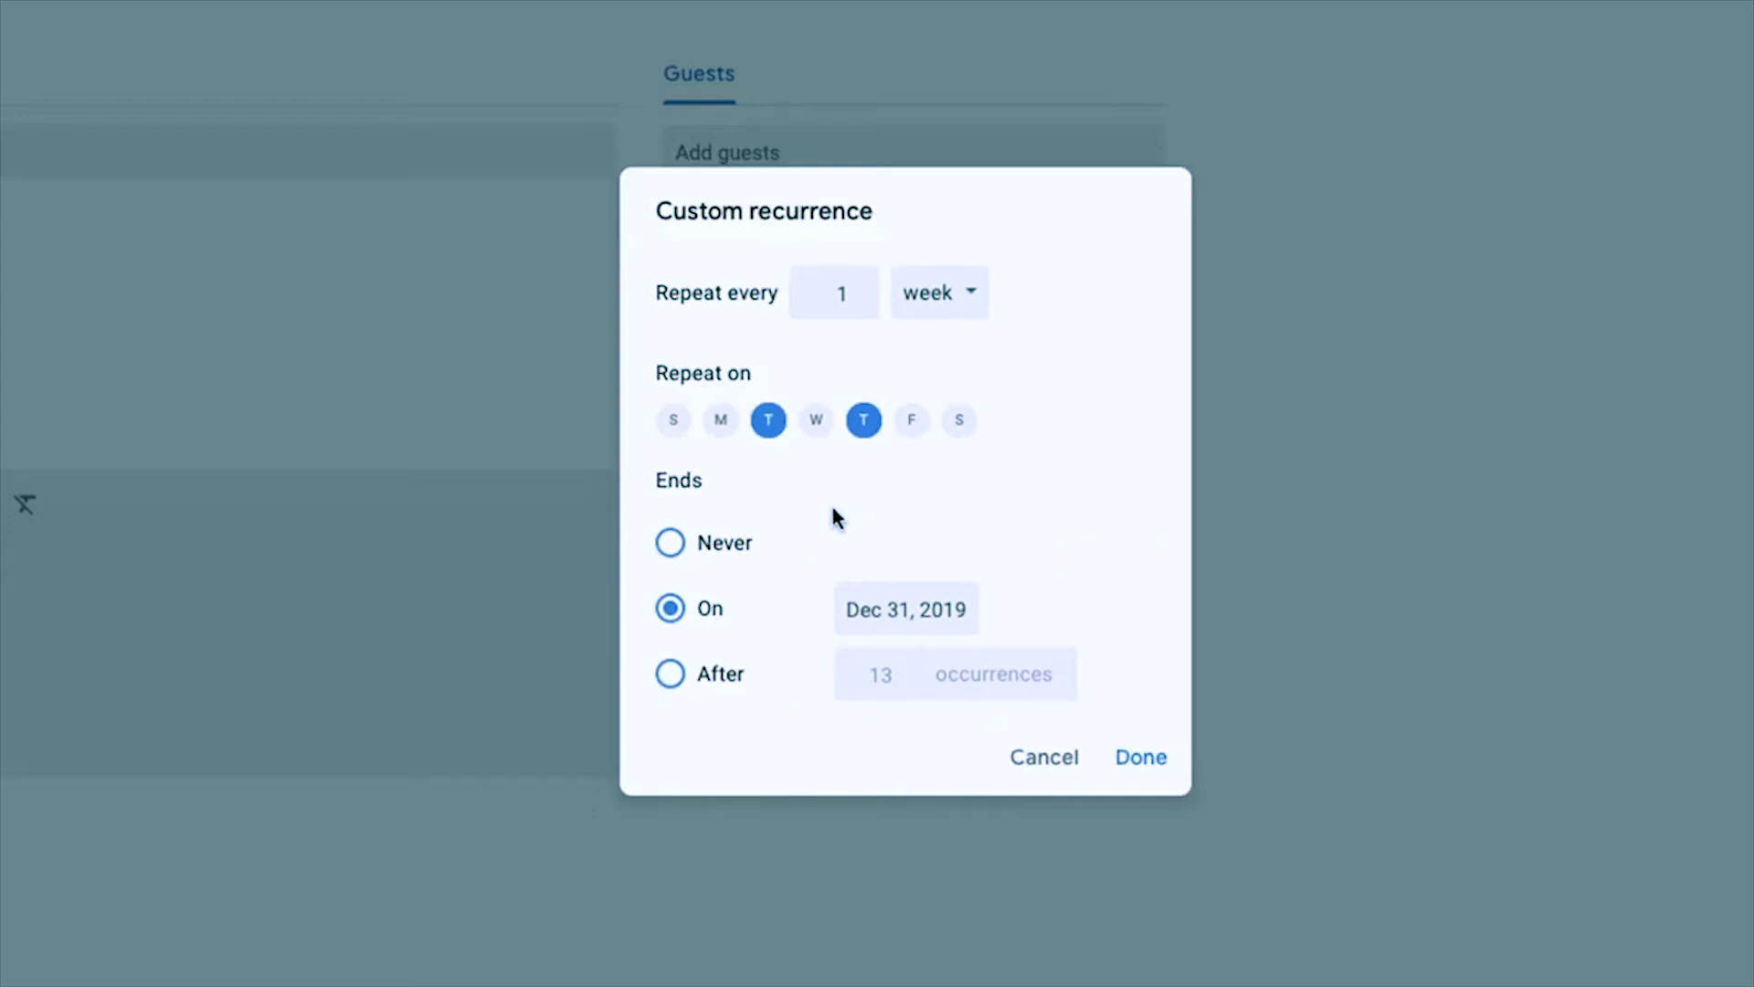
pyautogui.click(671, 678)
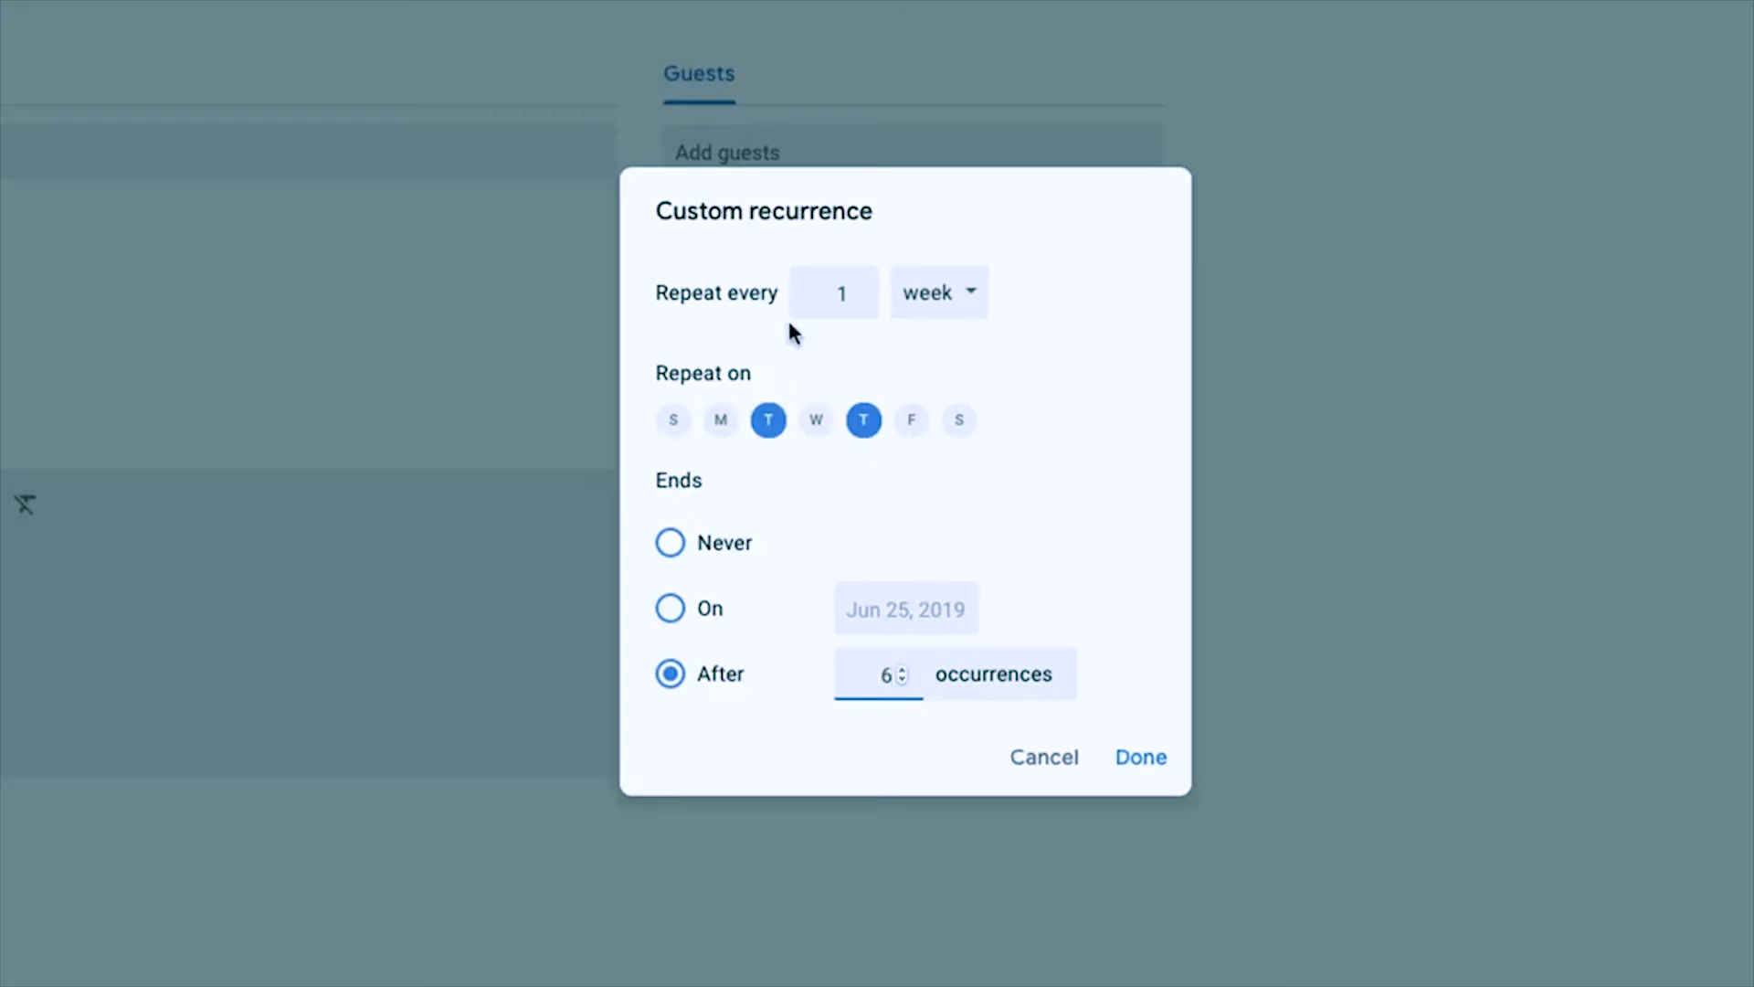
# - Set the recurrence to never end and apply the custom weekly repeat to the event
pyautogui.click(670, 542)
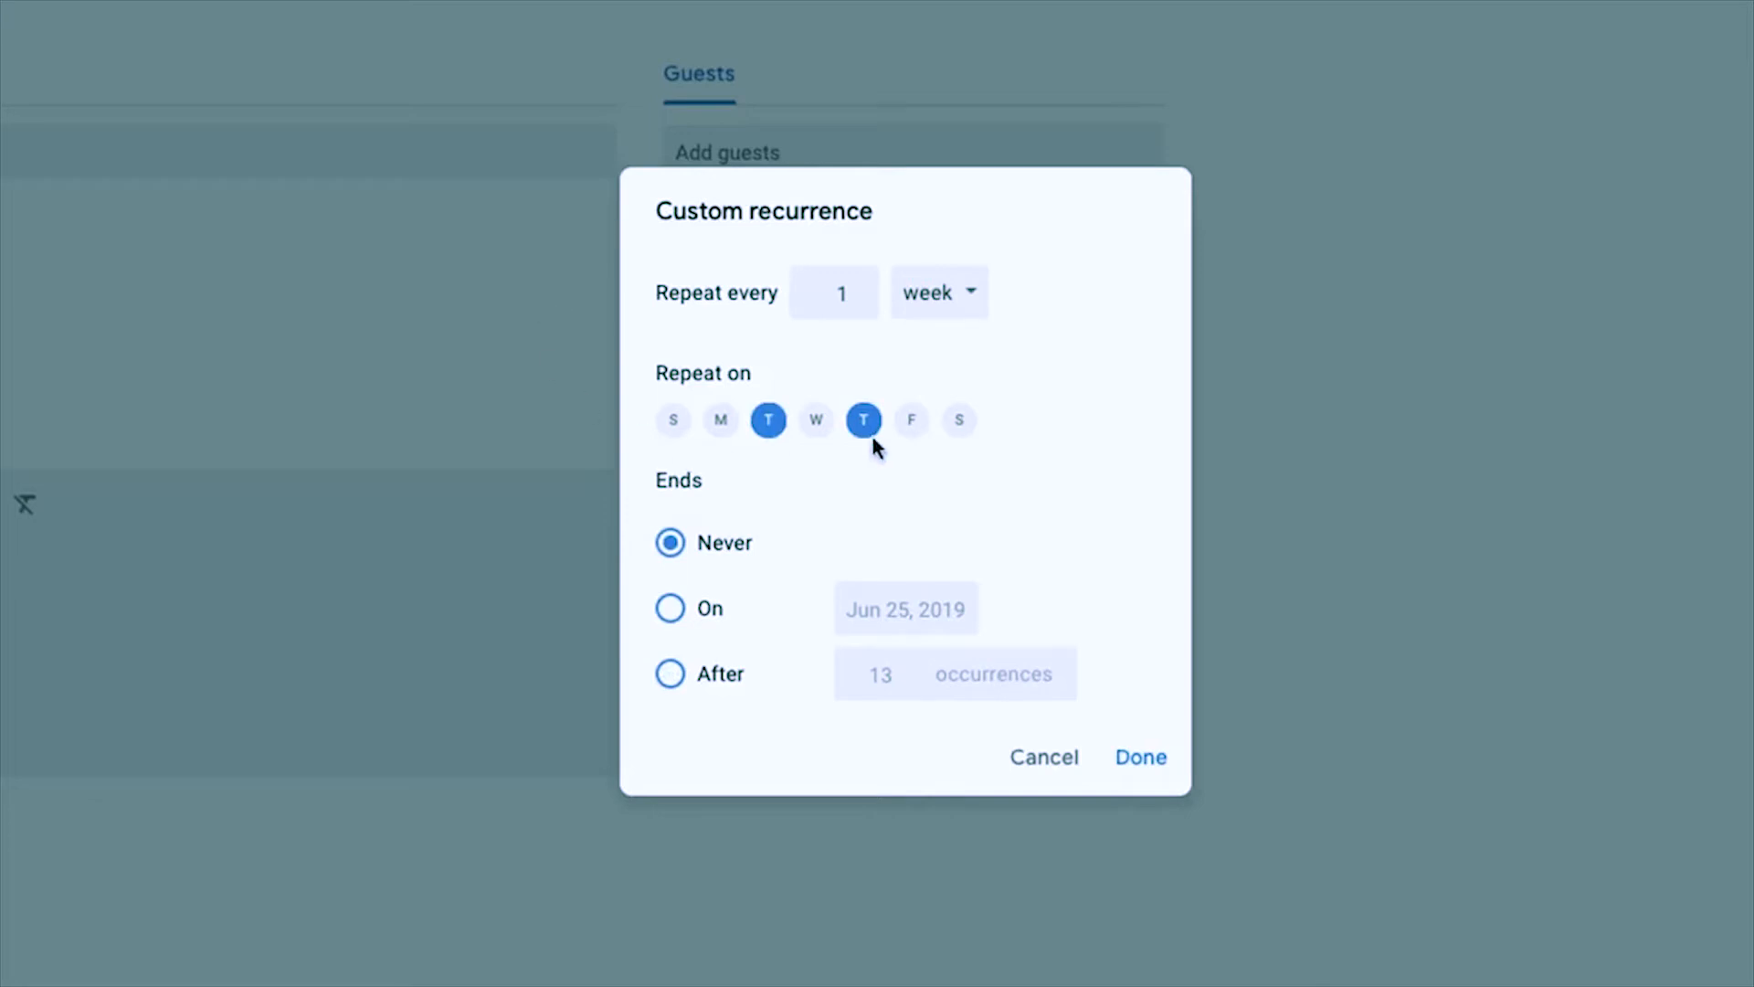
pyautogui.click(973, 292)
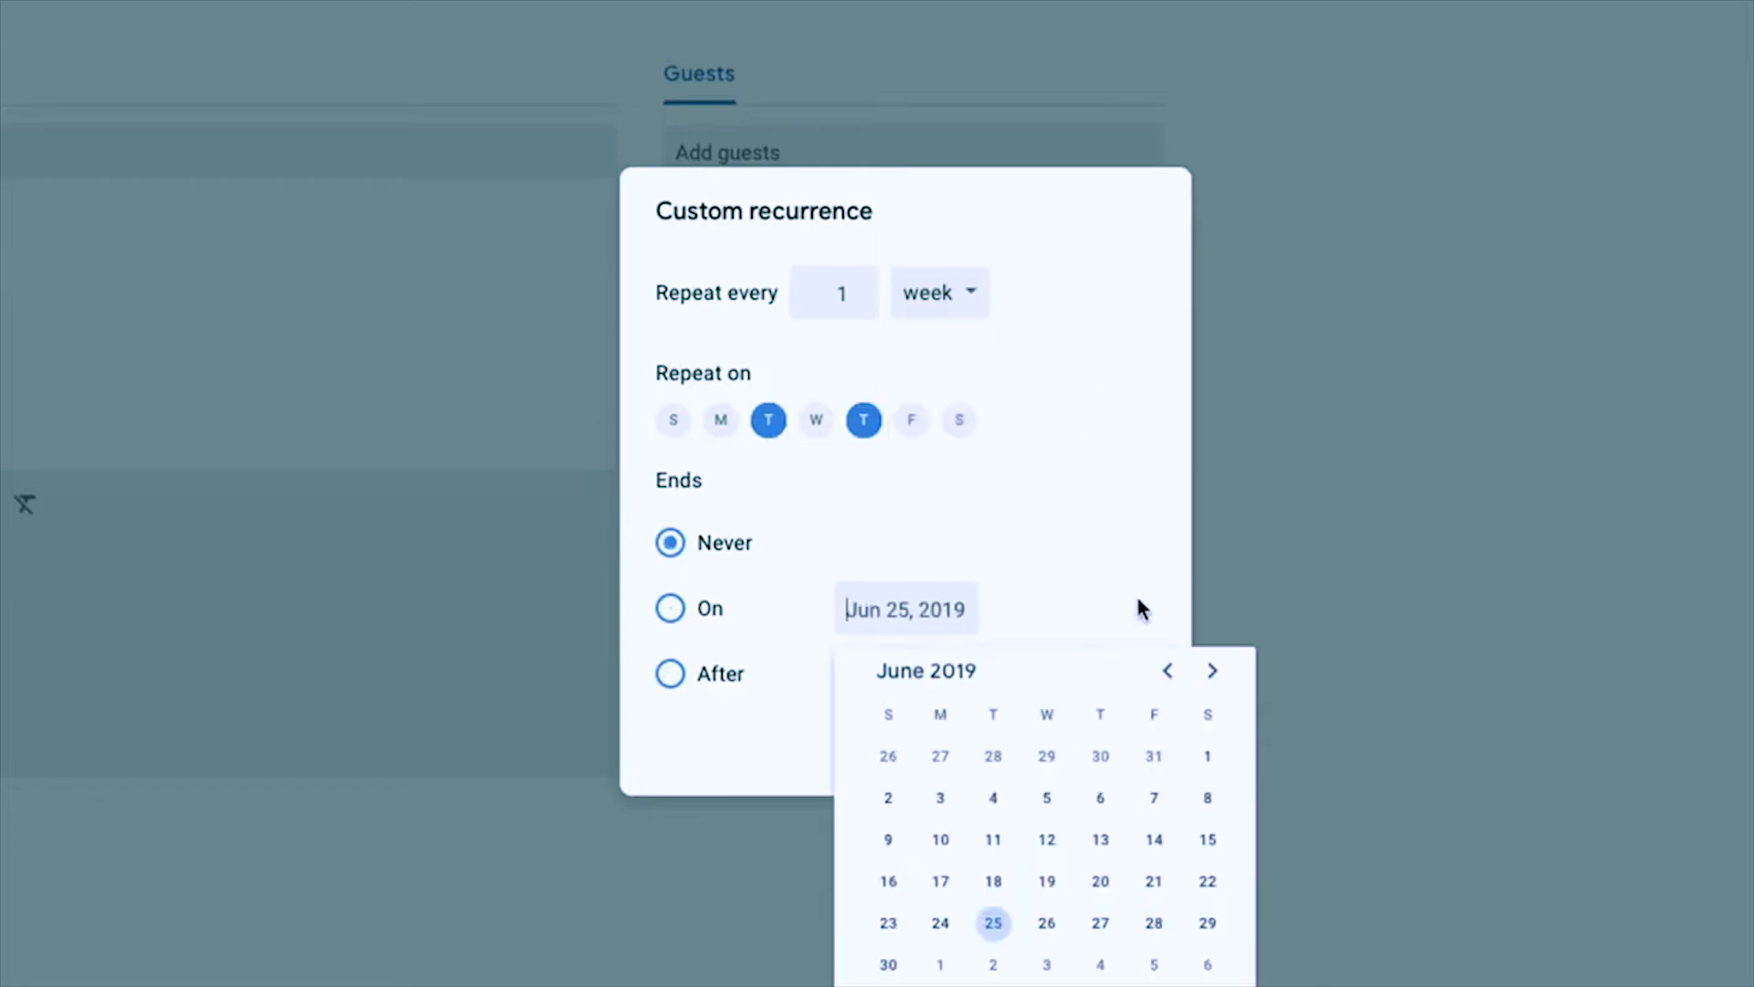
pyautogui.click(1101, 572)
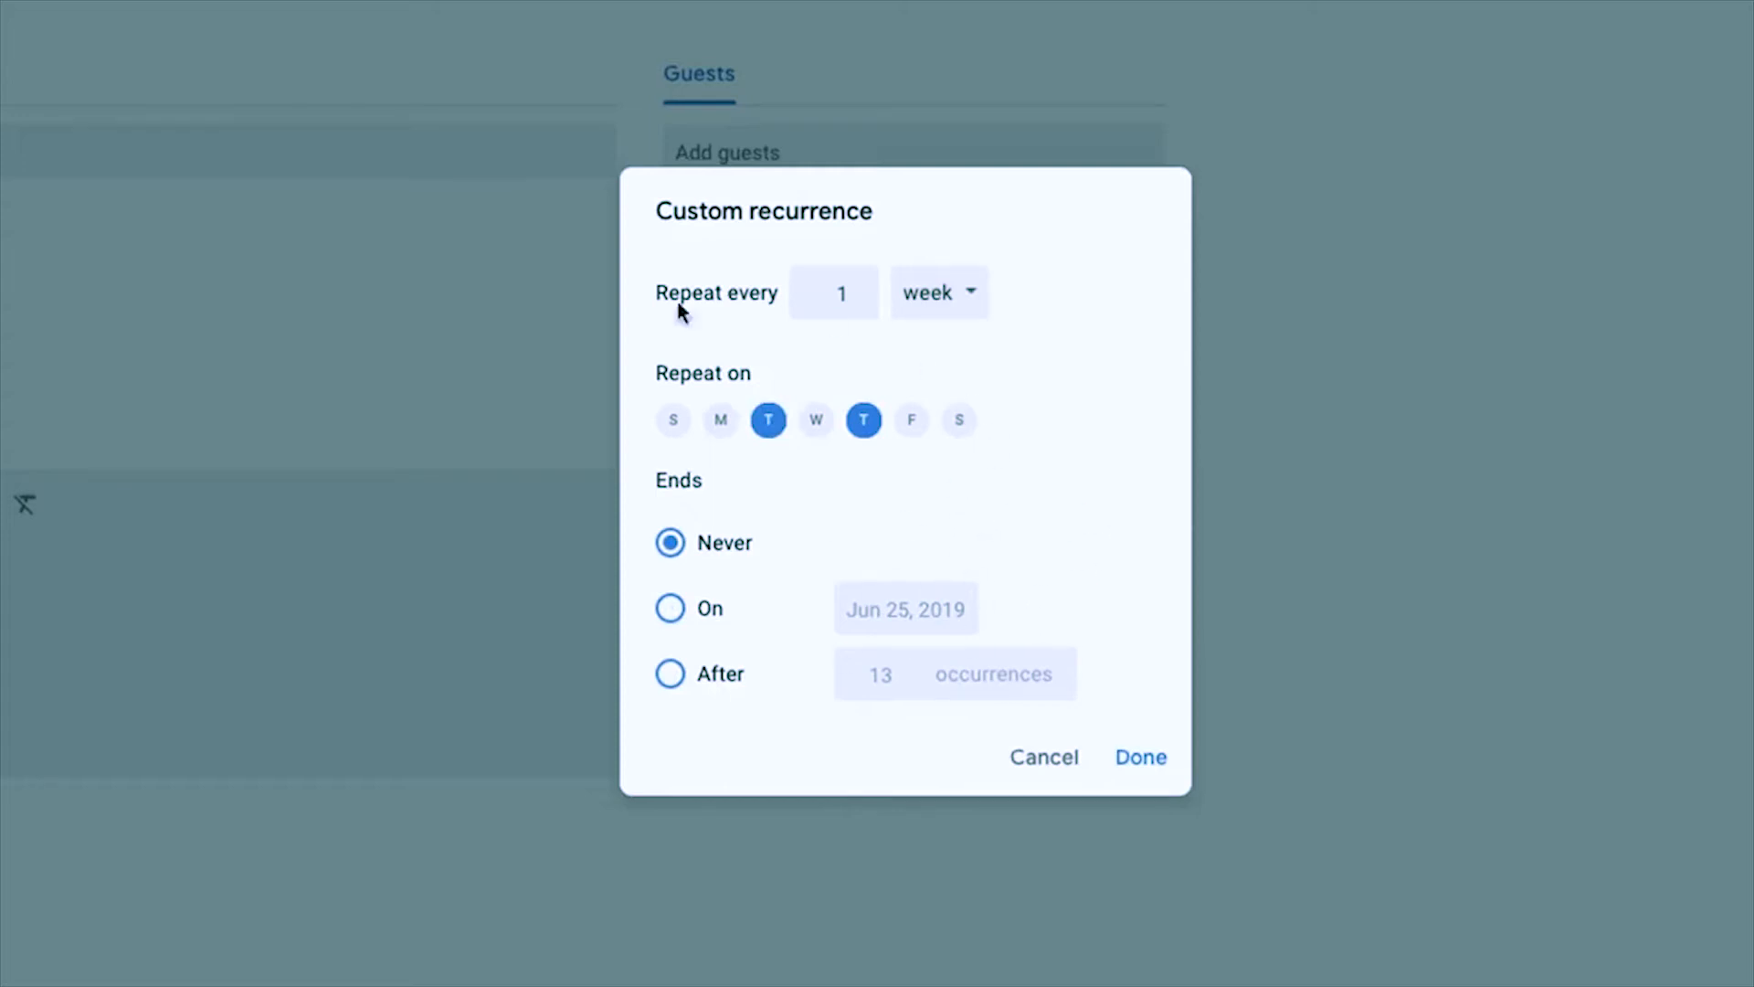
pyautogui.click(1131, 750)
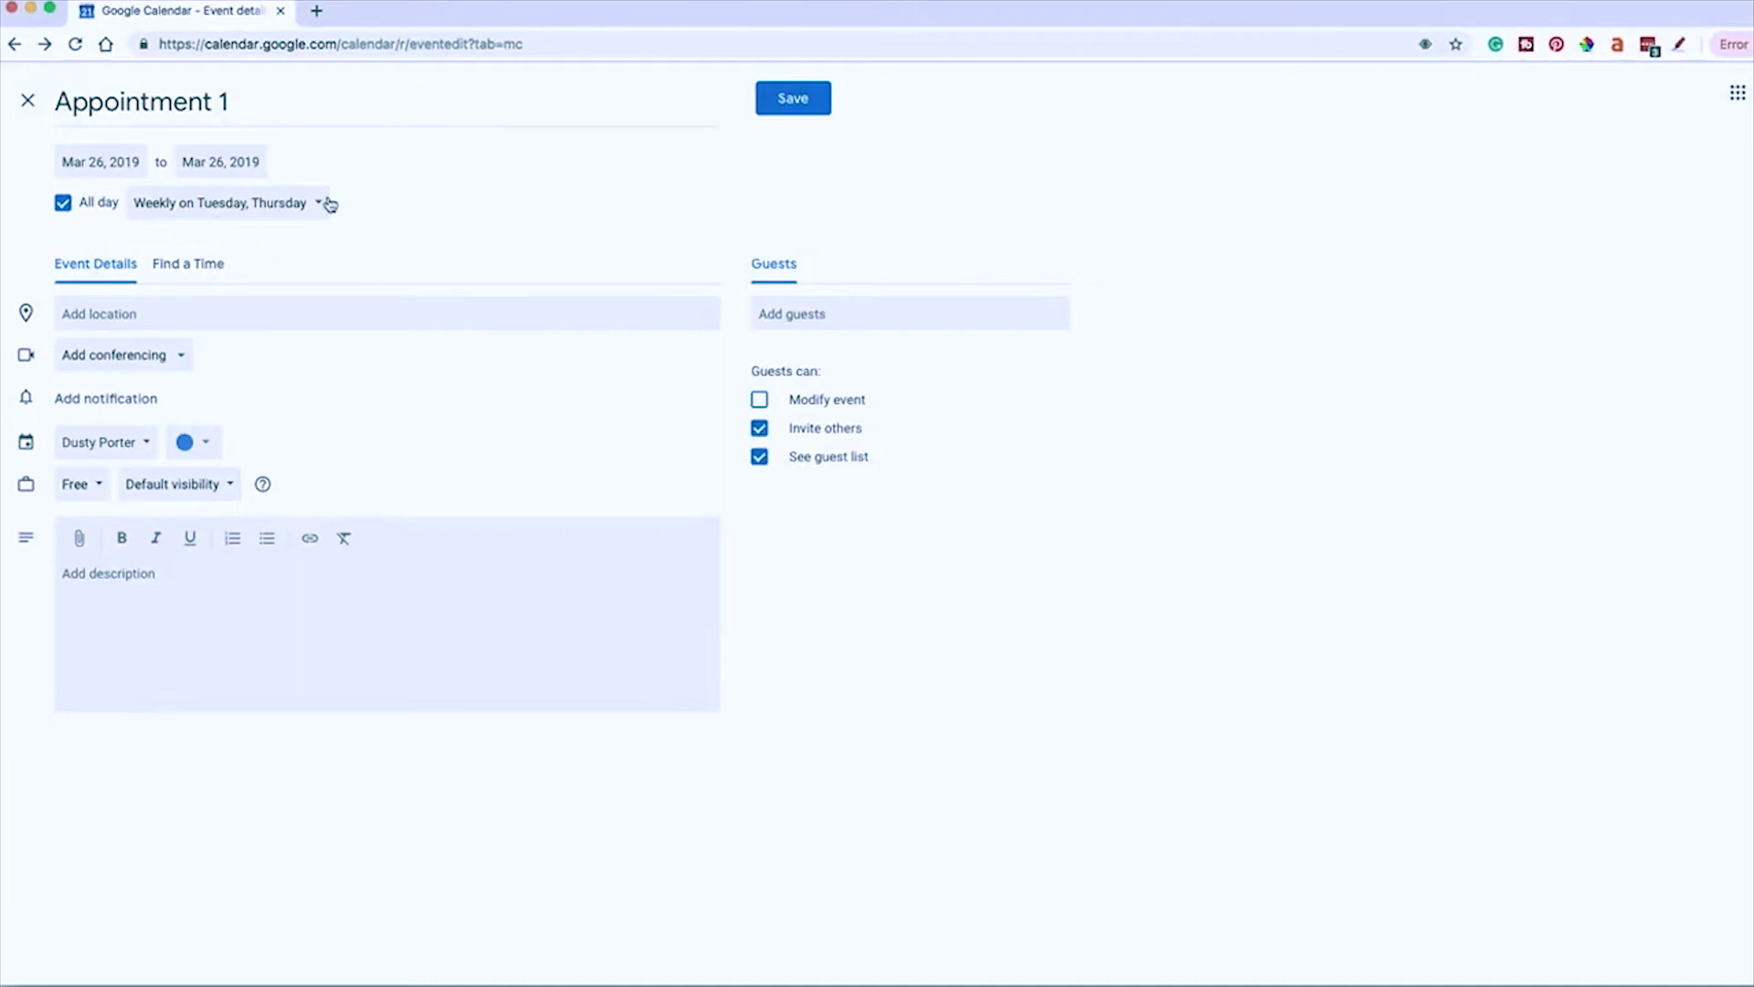
# - Look at the event's location field and its conferencing options without adding either
pyautogui.click(198, 314)
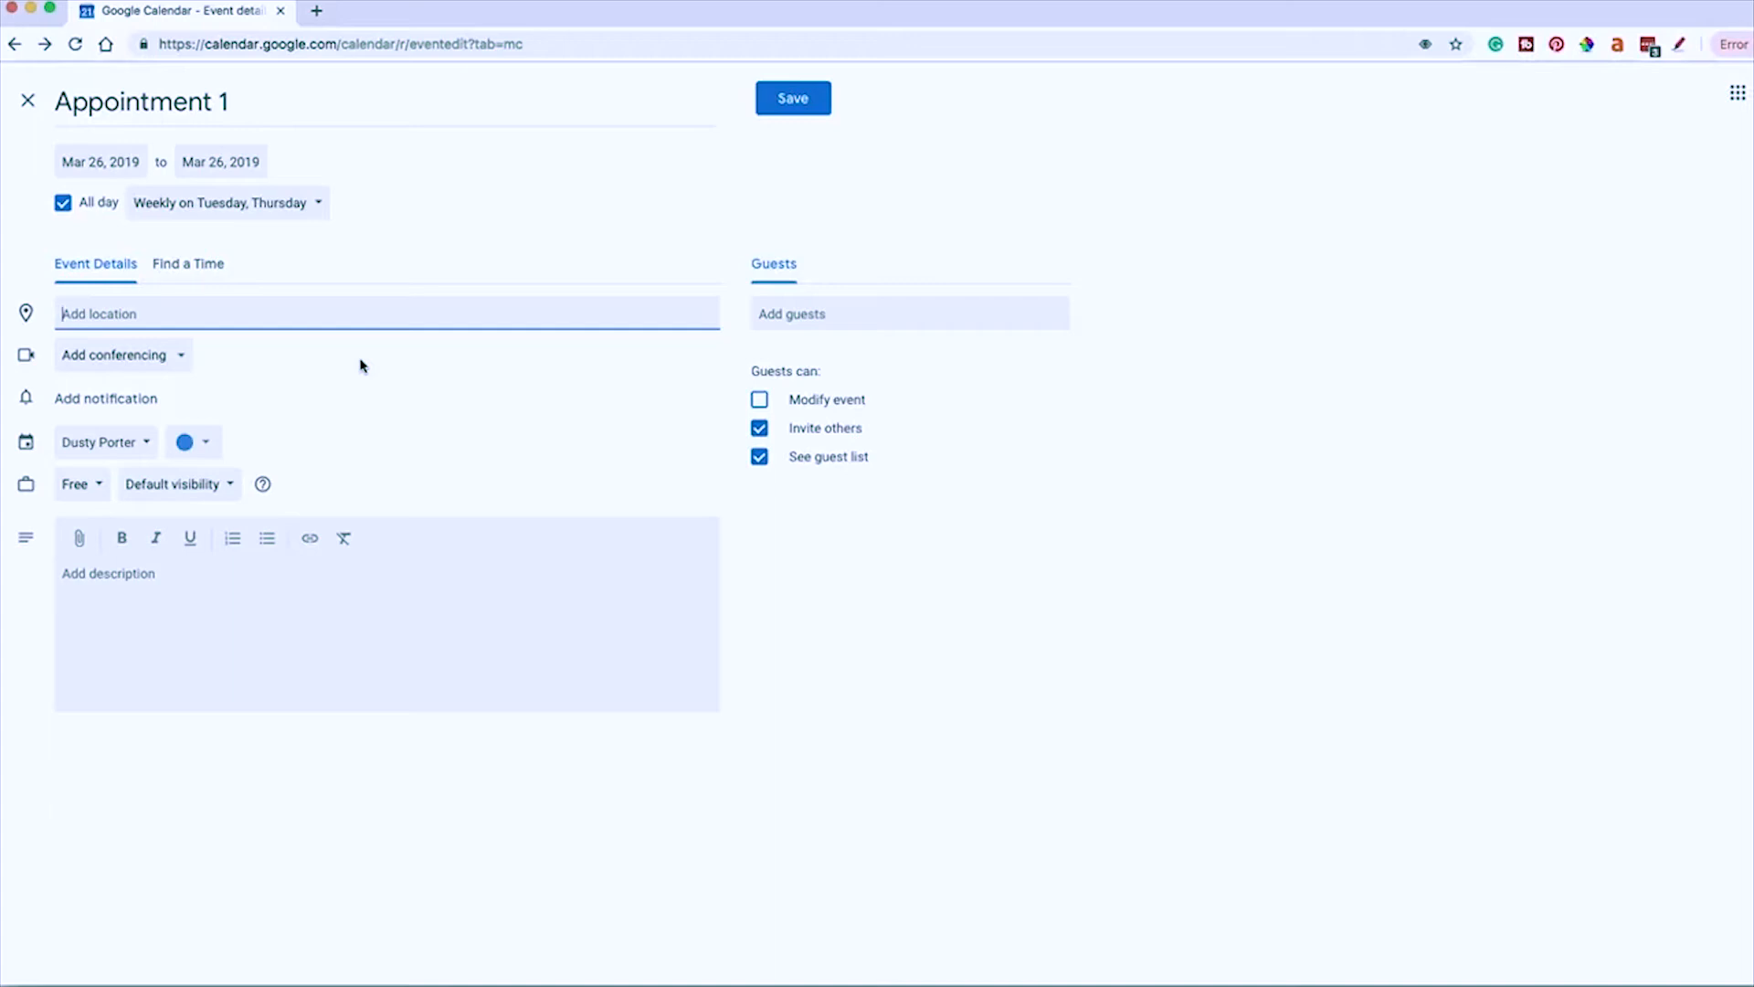
pyautogui.click(151, 364)
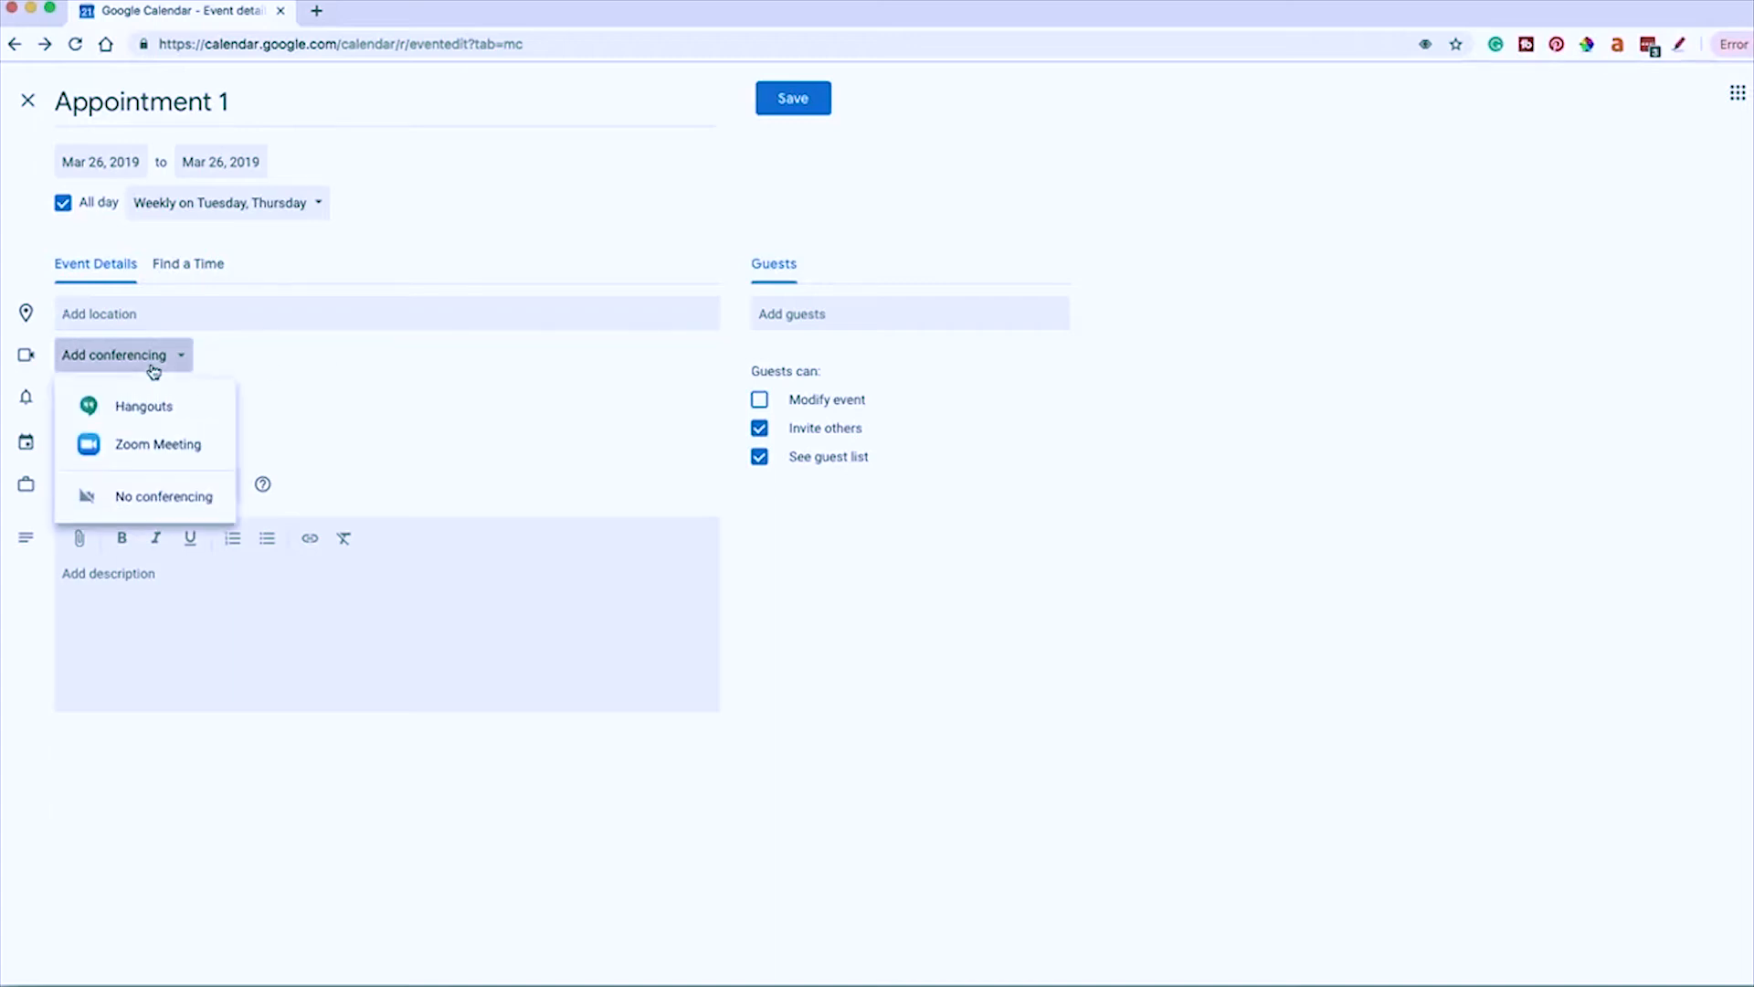
pyautogui.click(298, 357)
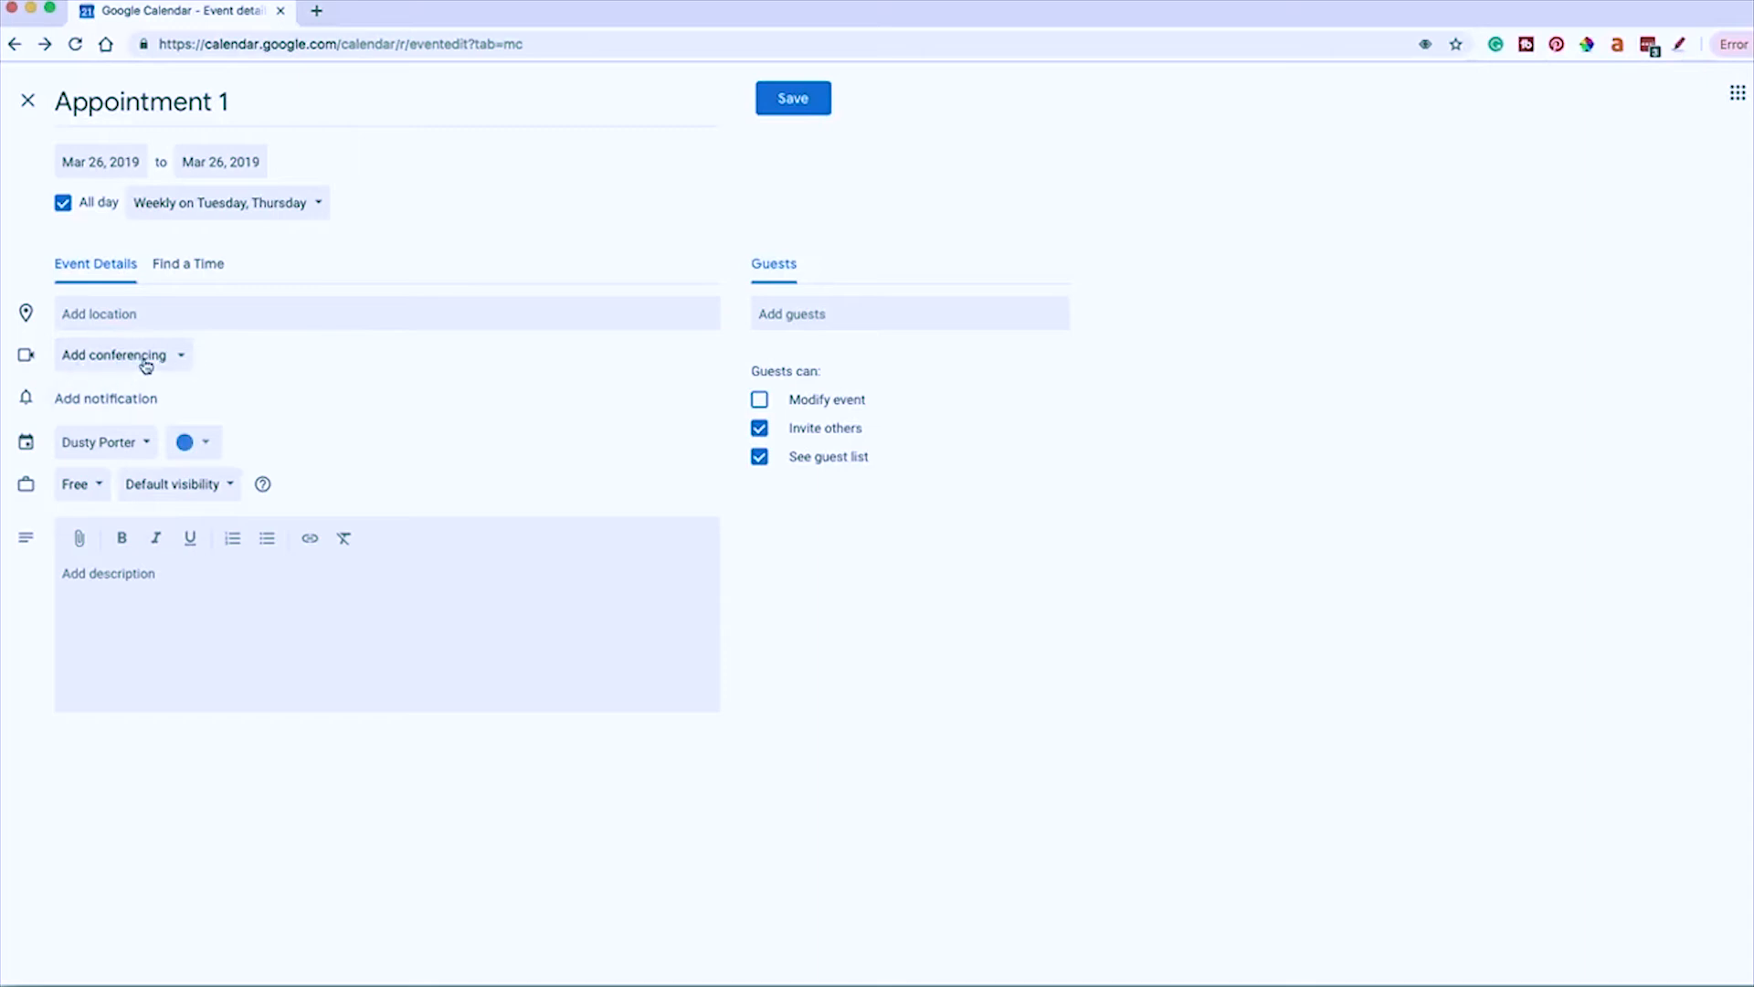
pyautogui.click(147, 366)
pyautogui.click(309, 380)
# - Add a notification 1 day before the event at 9:00am, and remove the duplicate second notification
pyautogui.click(101, 405)
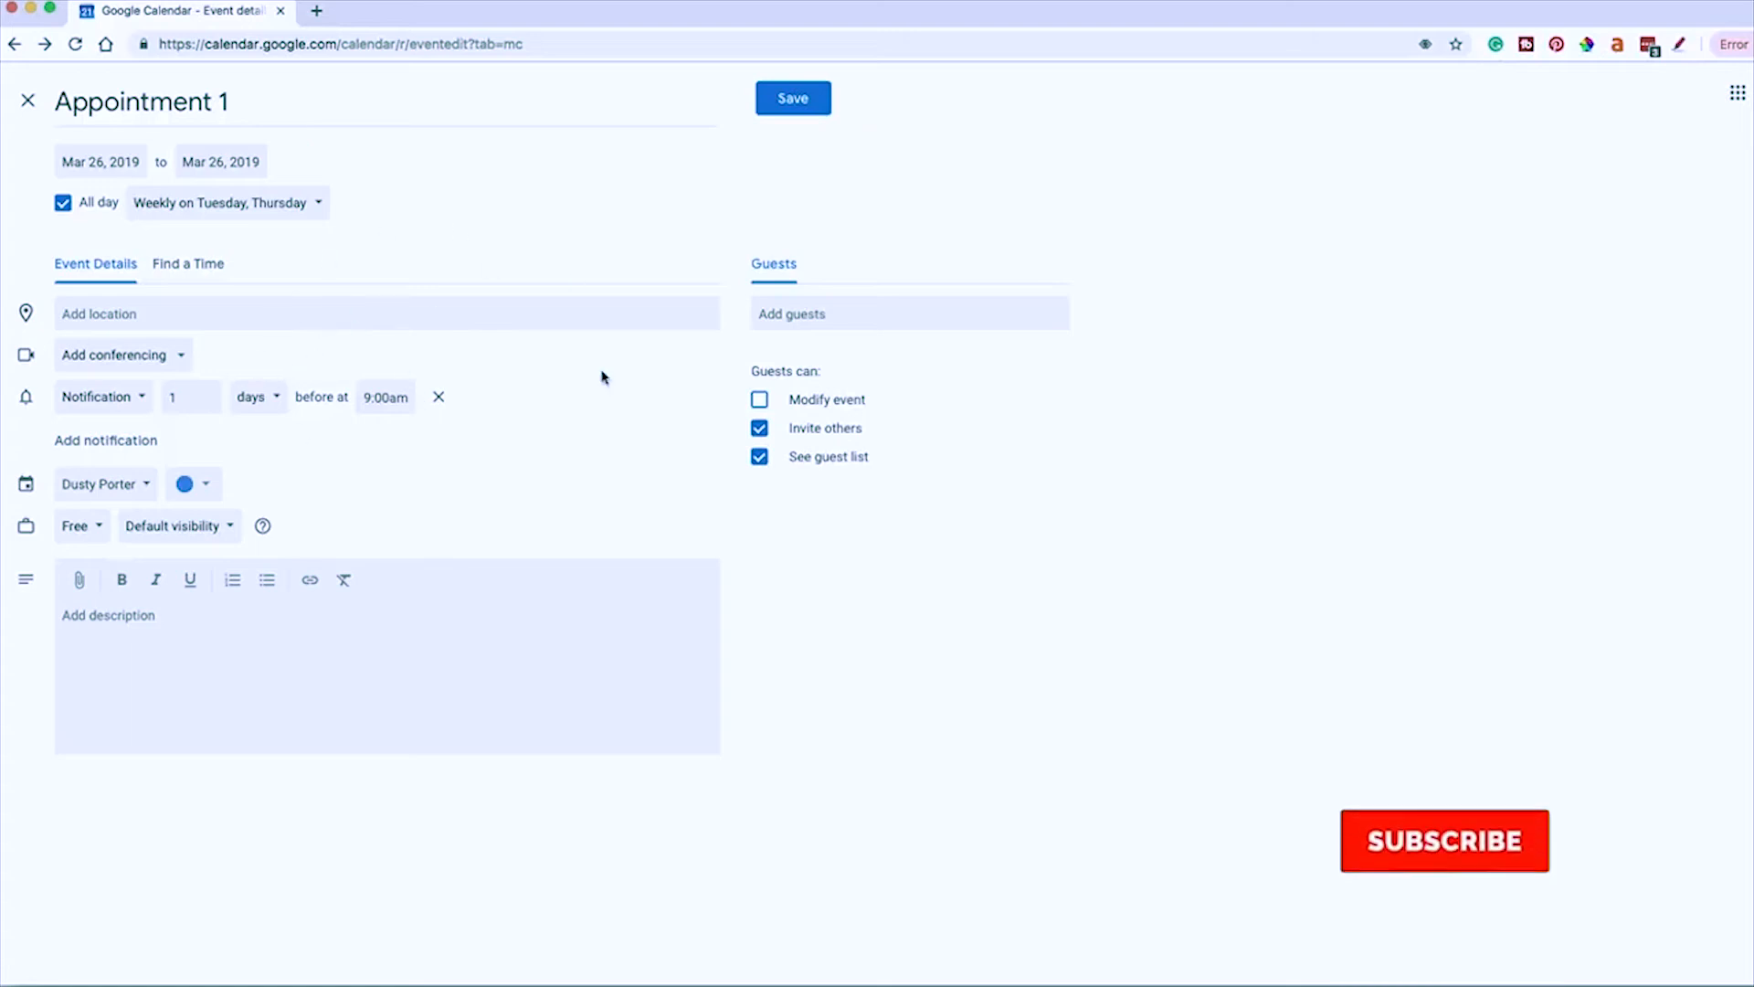
pyautogui.click(118, 441)
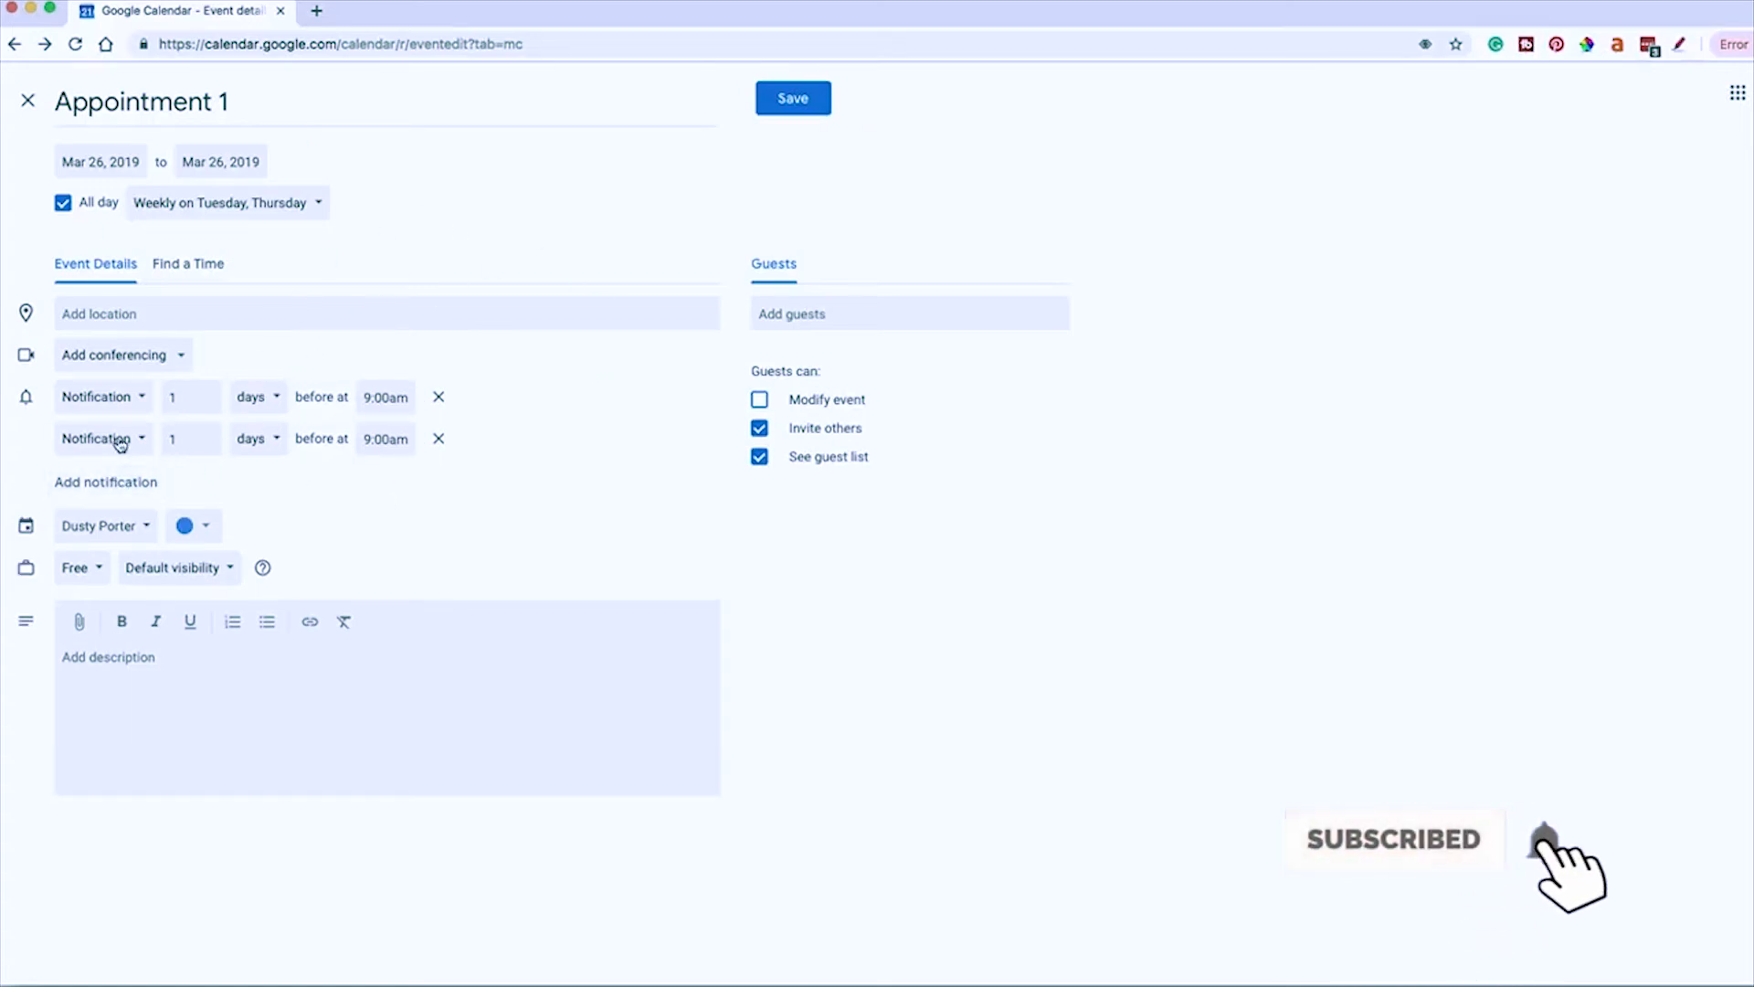
pyautogui.click(439, 442)
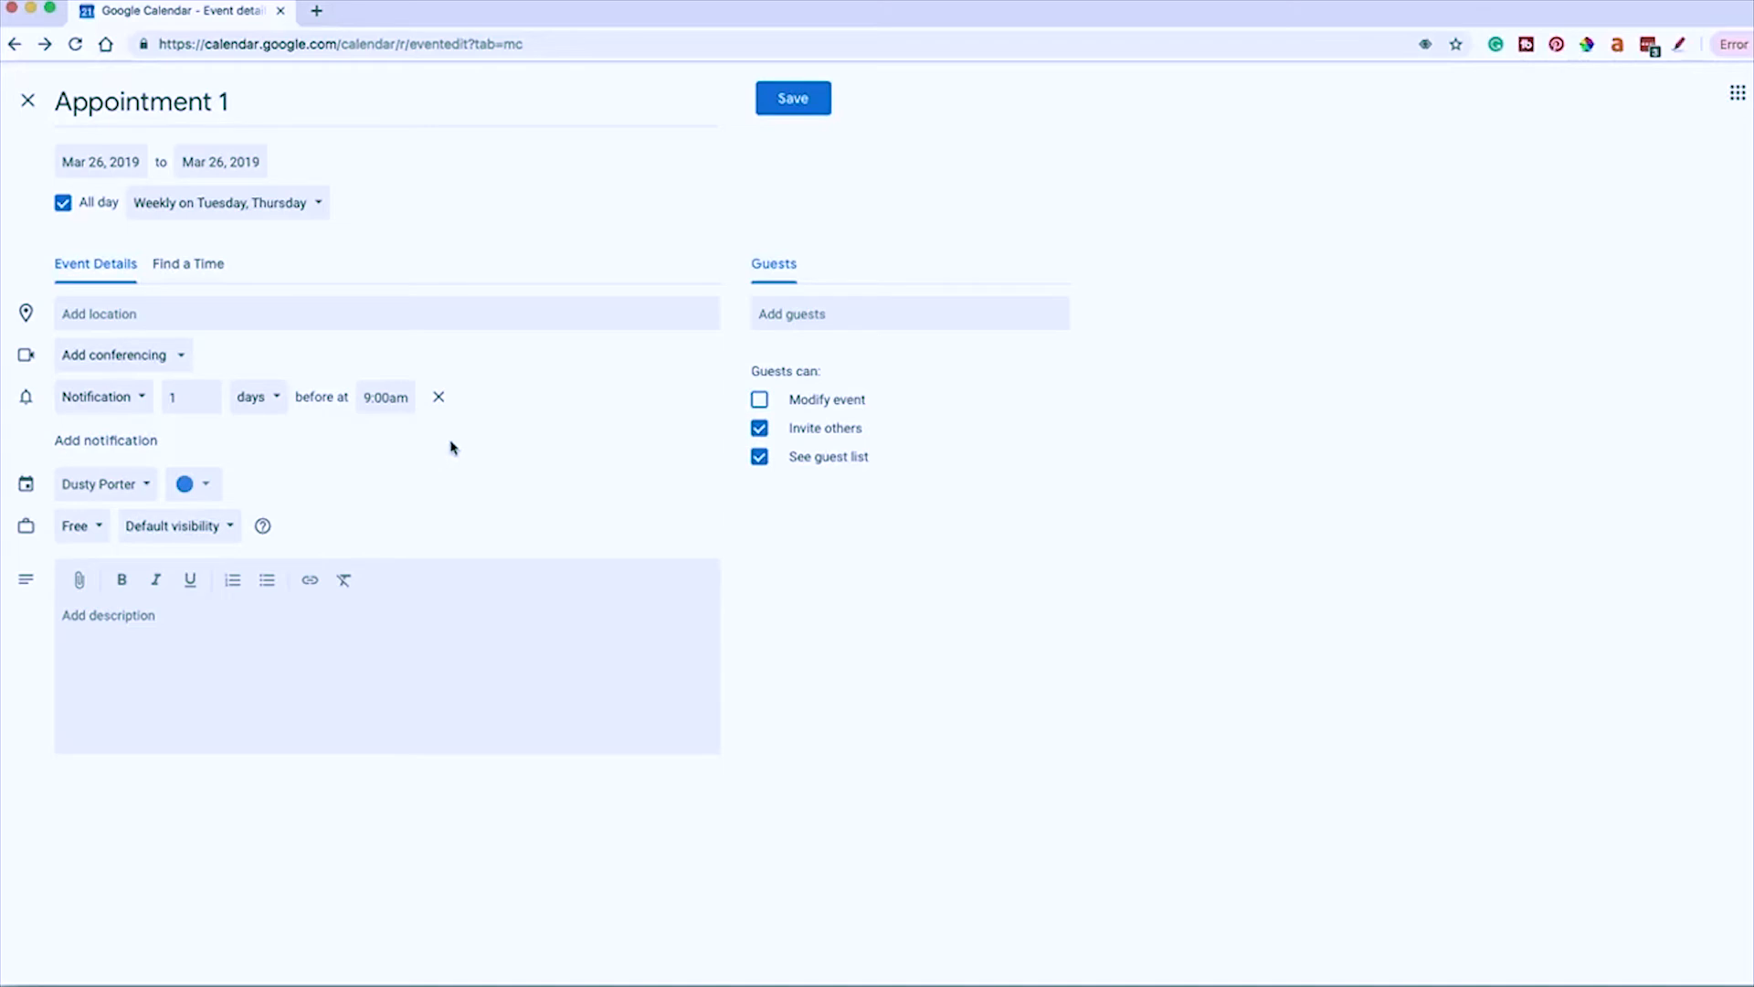
# - Look through the calendars the event can be assigned to and its color choices, keeping the current ones
pyautogui.click(78, 489)
pyautogui.click(356, 482)
pyautogui.click(116, 496)
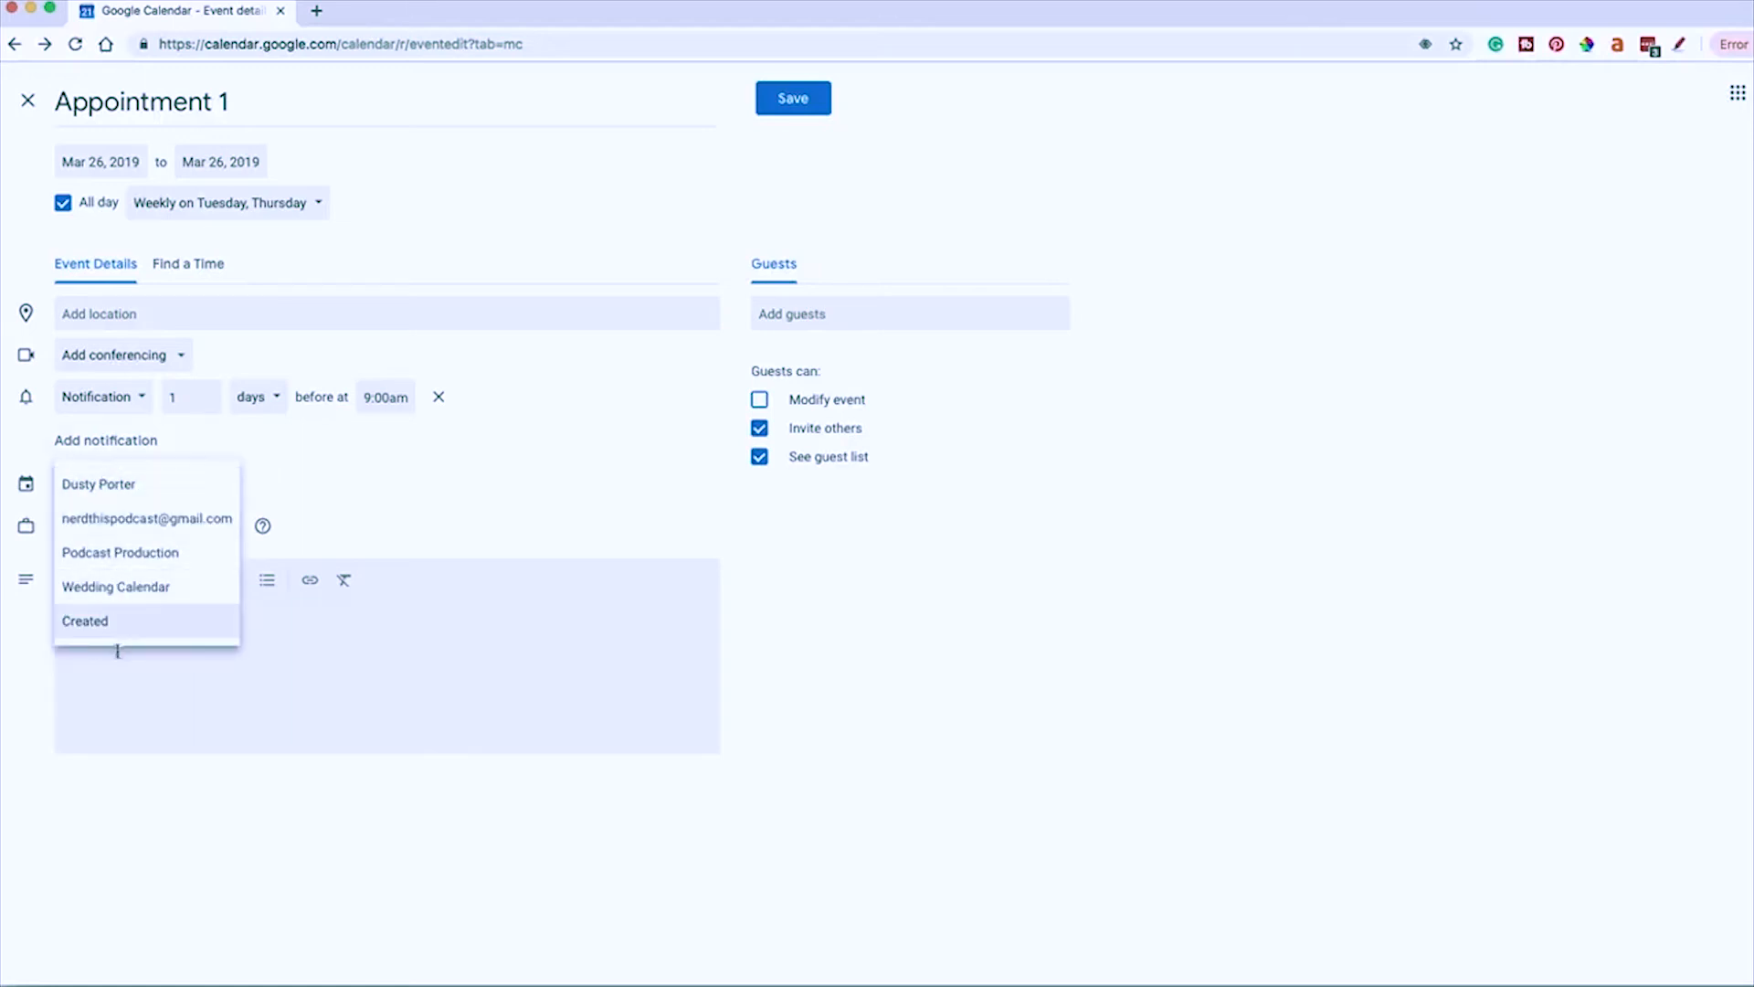
pyautogui.click(336, 505)
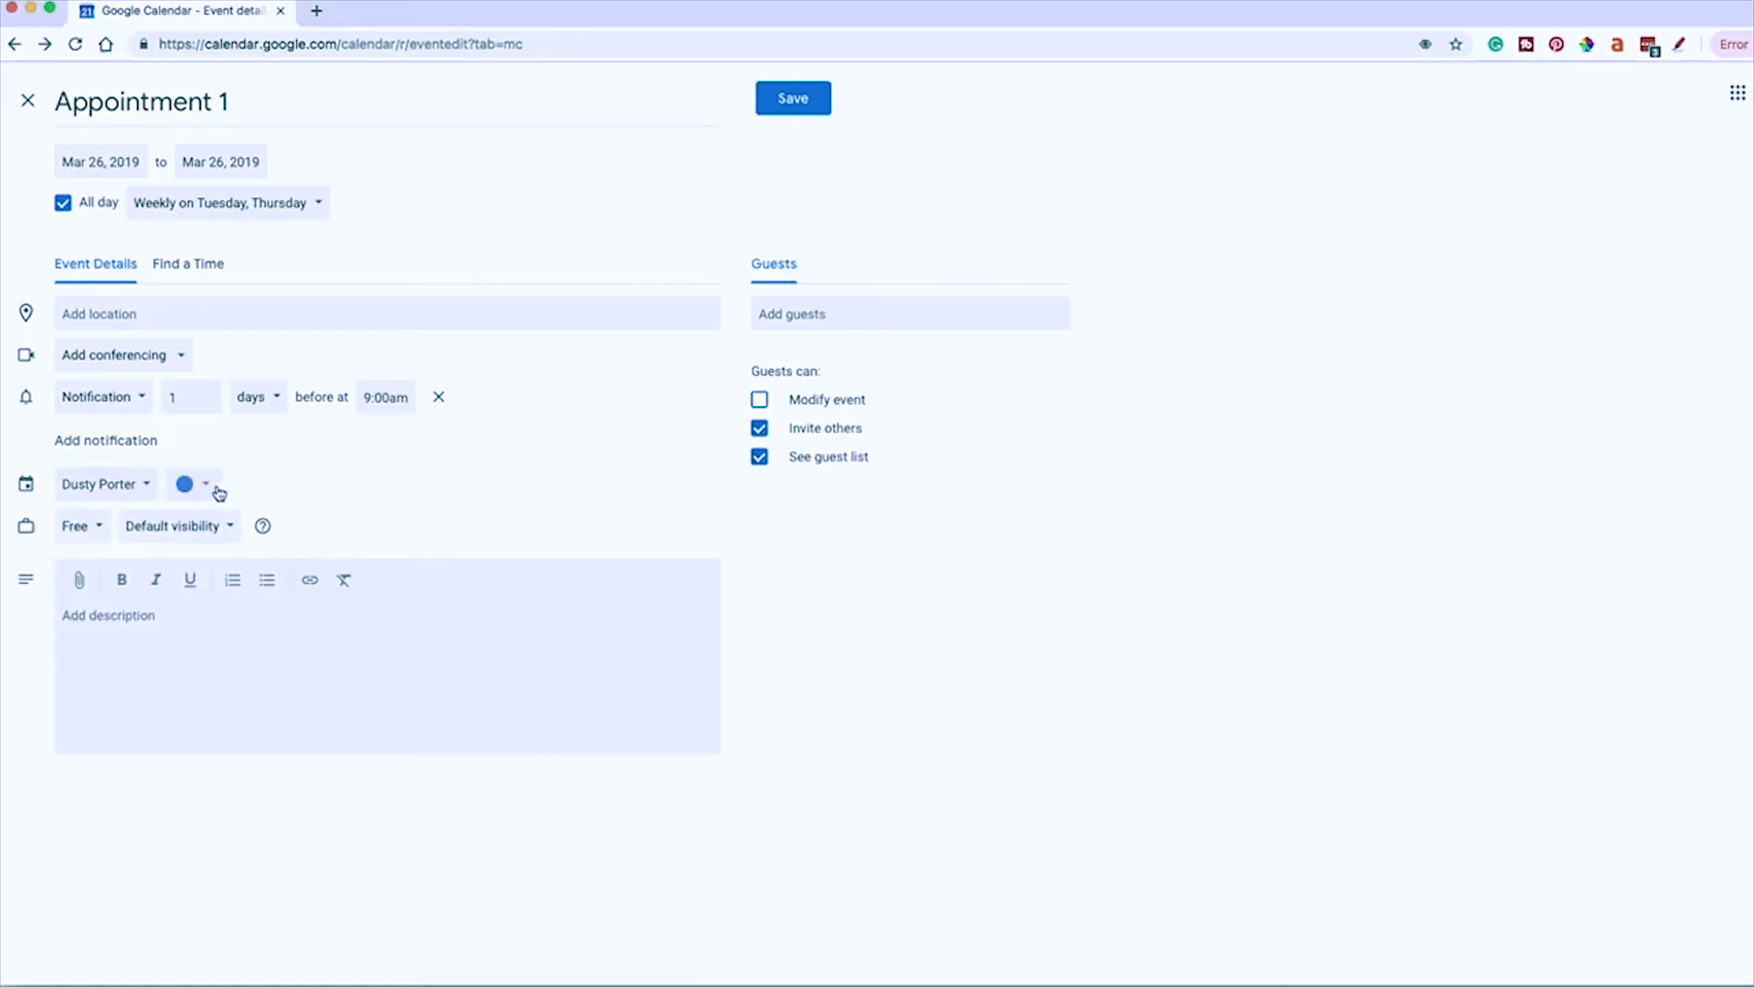
pyautogui.click(213, 490)
pyautogui.click(325, 499)
# - Mark the event as Busy, read the visibility help and set the event's visibility to Public
pyautogui.click(94, 536)
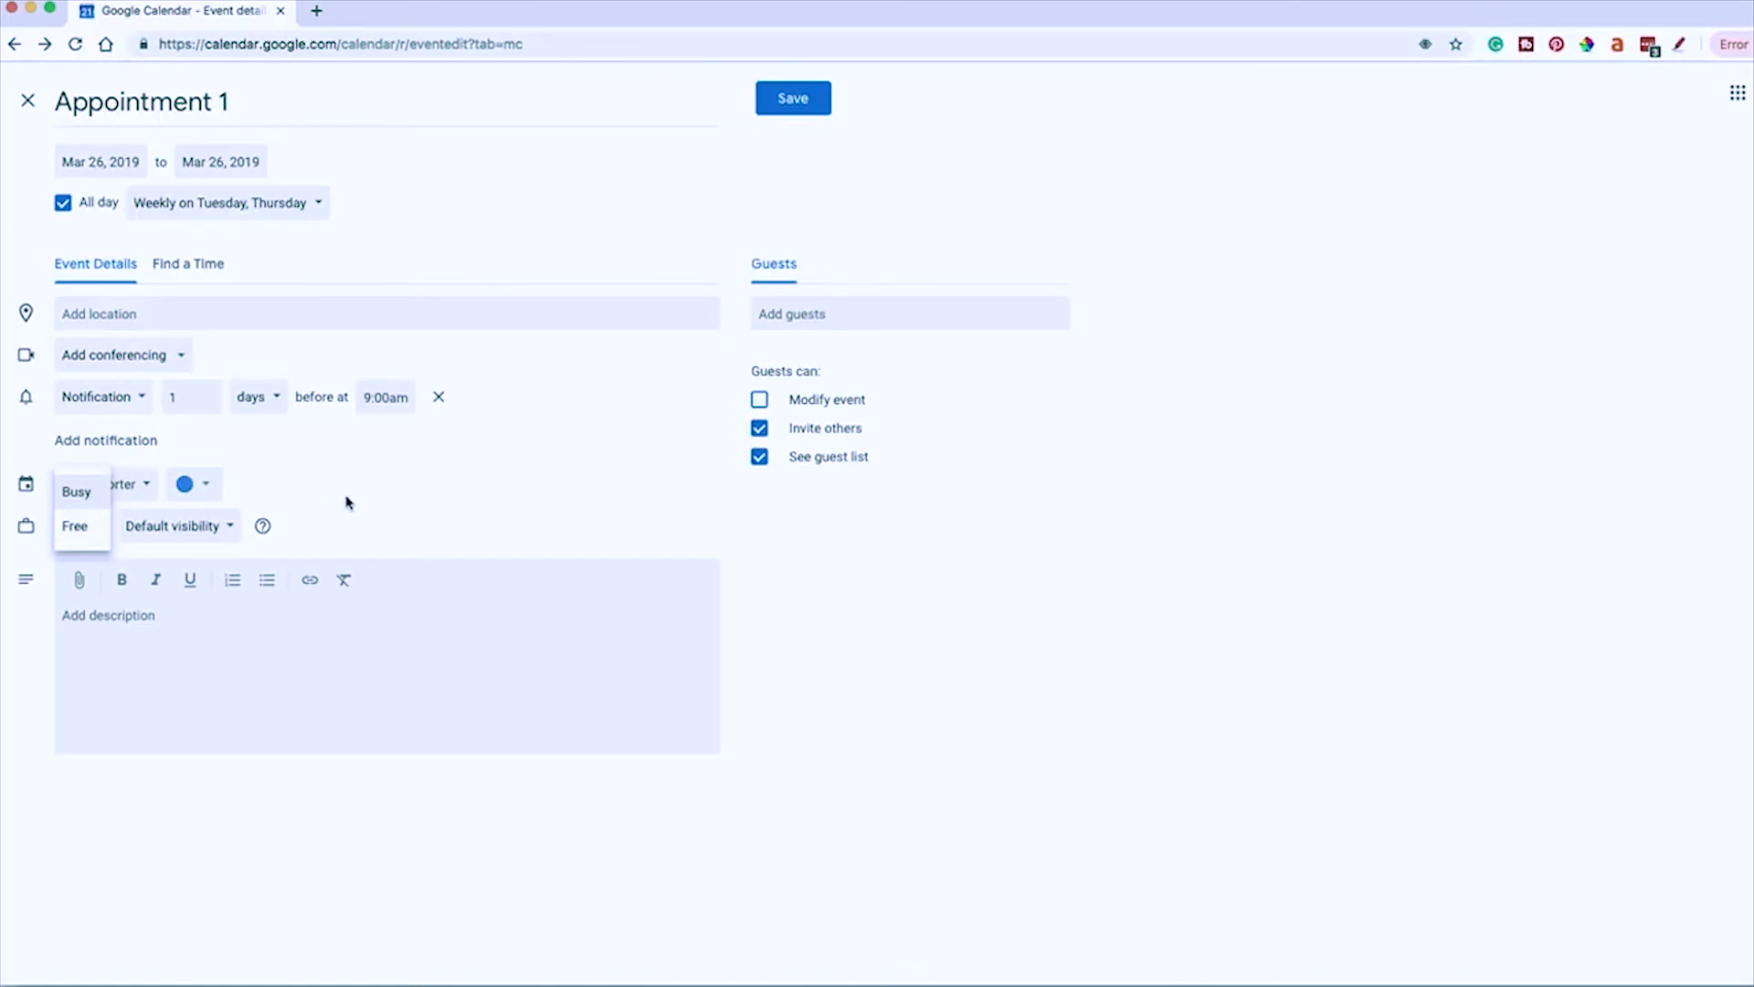
pyautogui.click(73, 493)
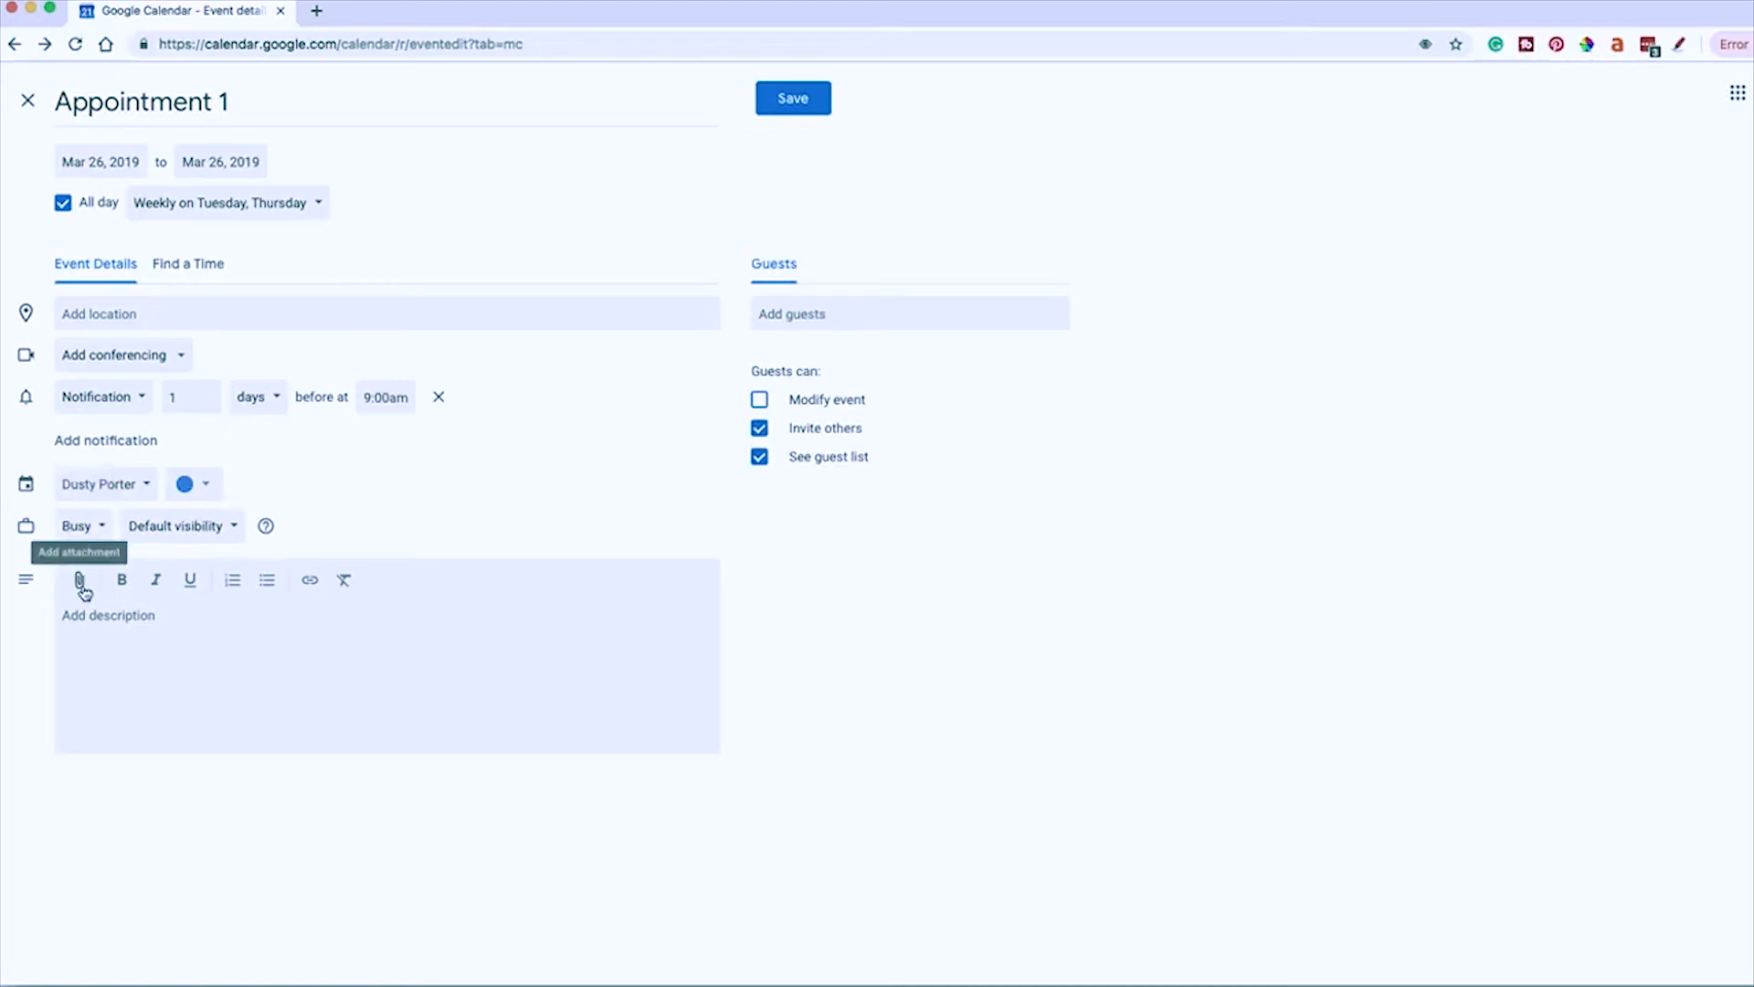
pyautogui.click(265, 526)
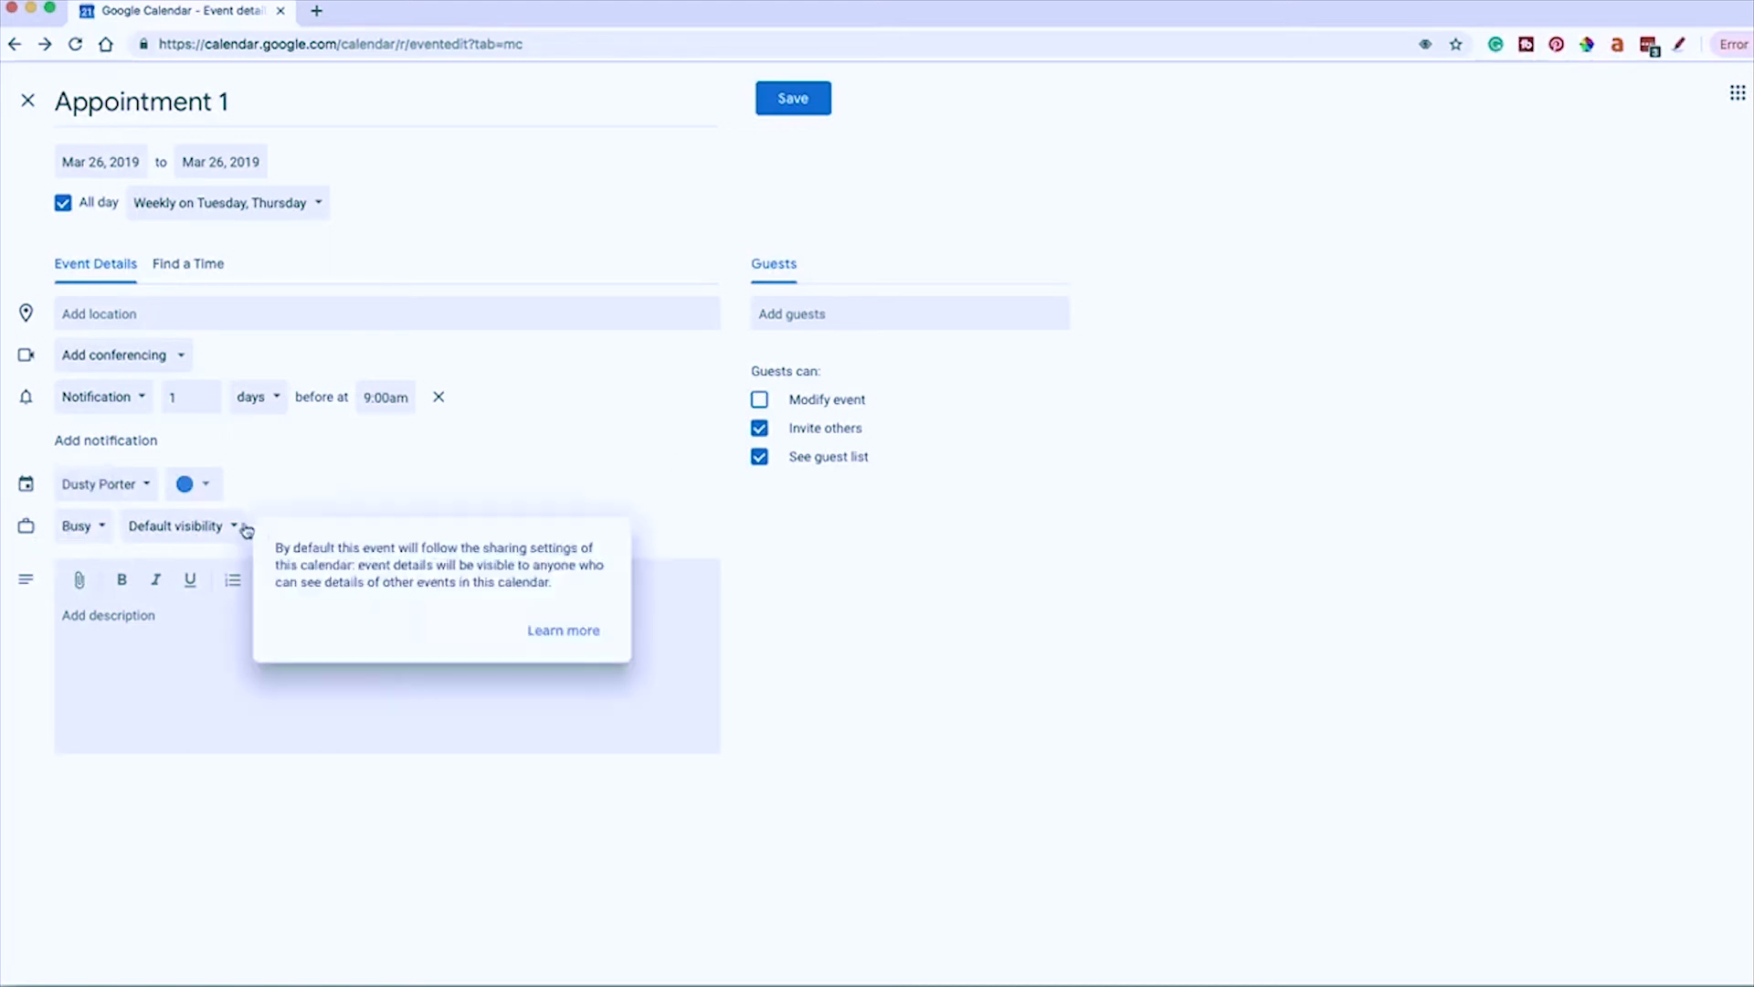
pyautogui.click(224, 526)
pyautogui.click(170, 560)
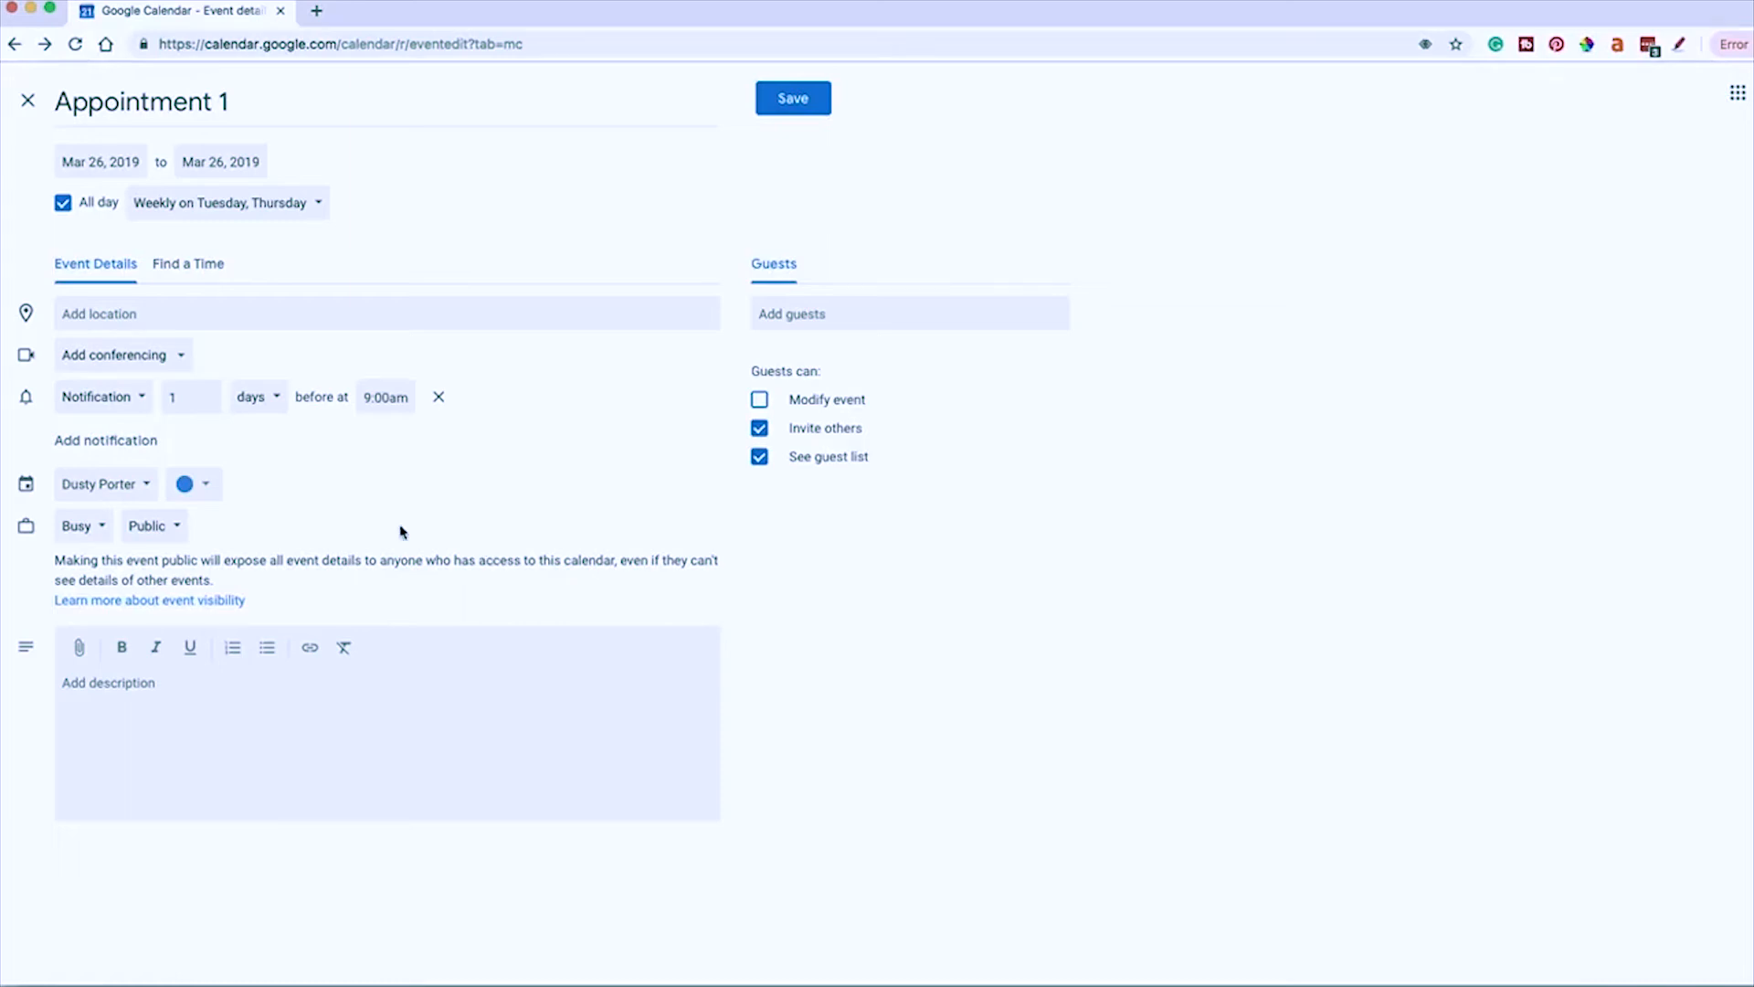
pyautogui.click(163, 539)
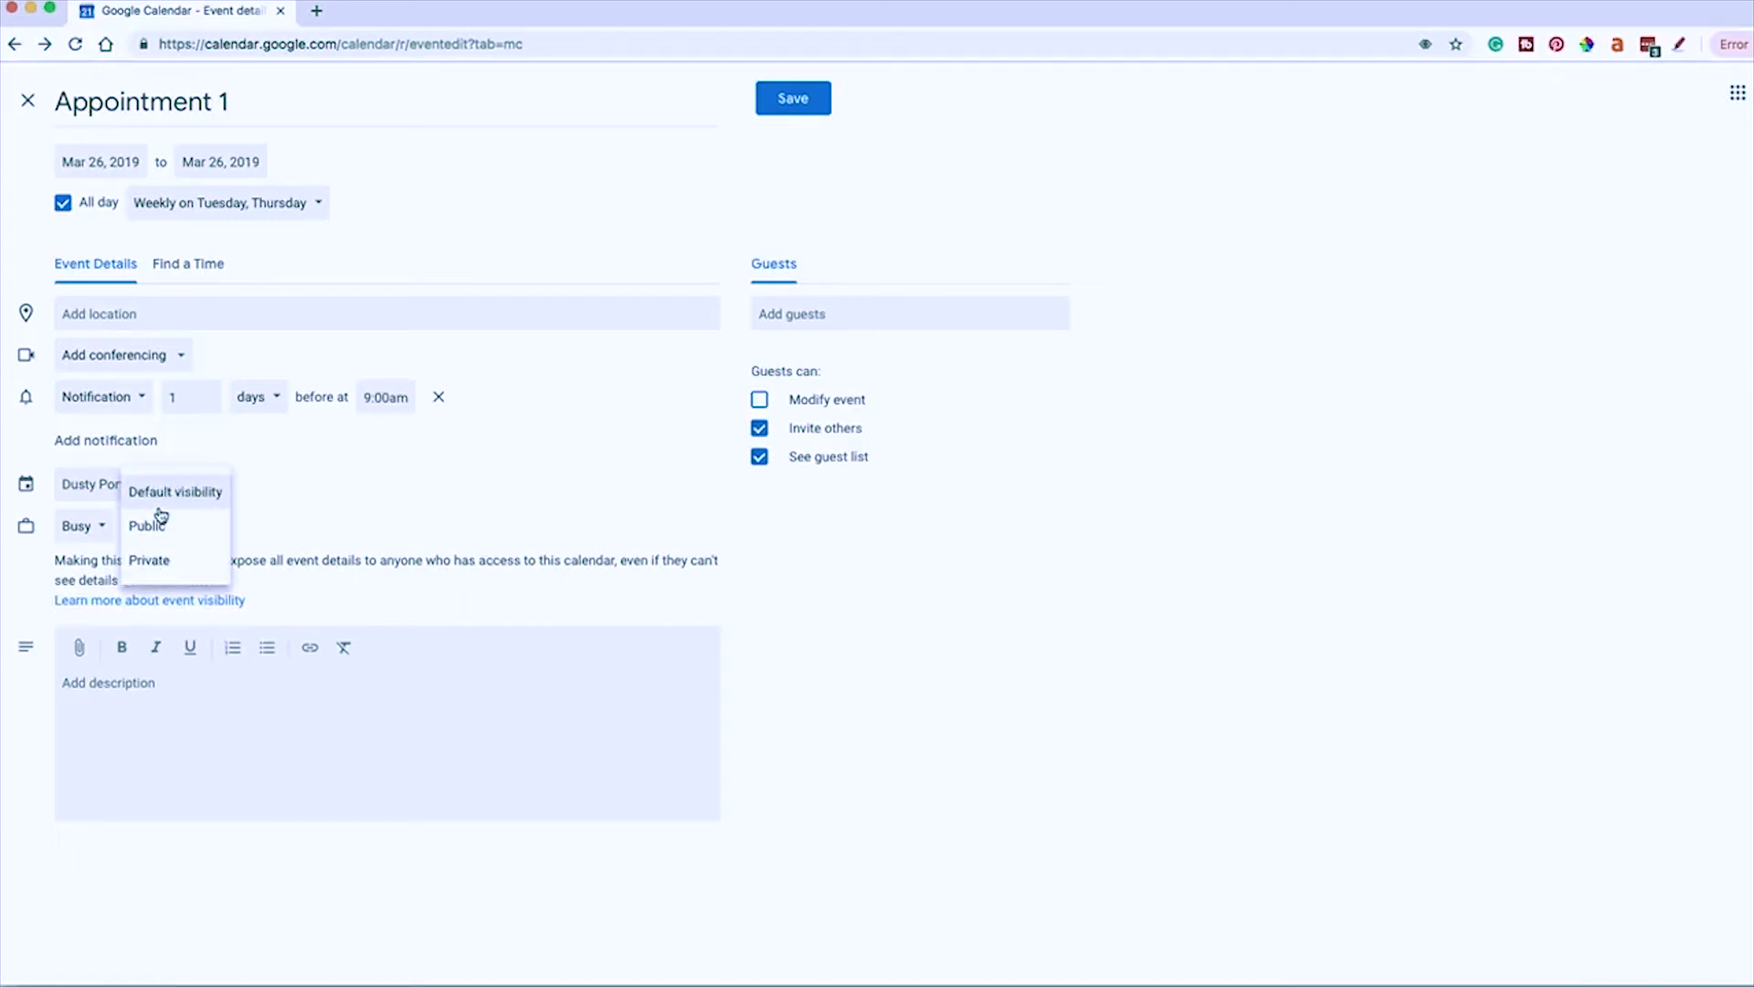
pyautogui.click(166, 533)
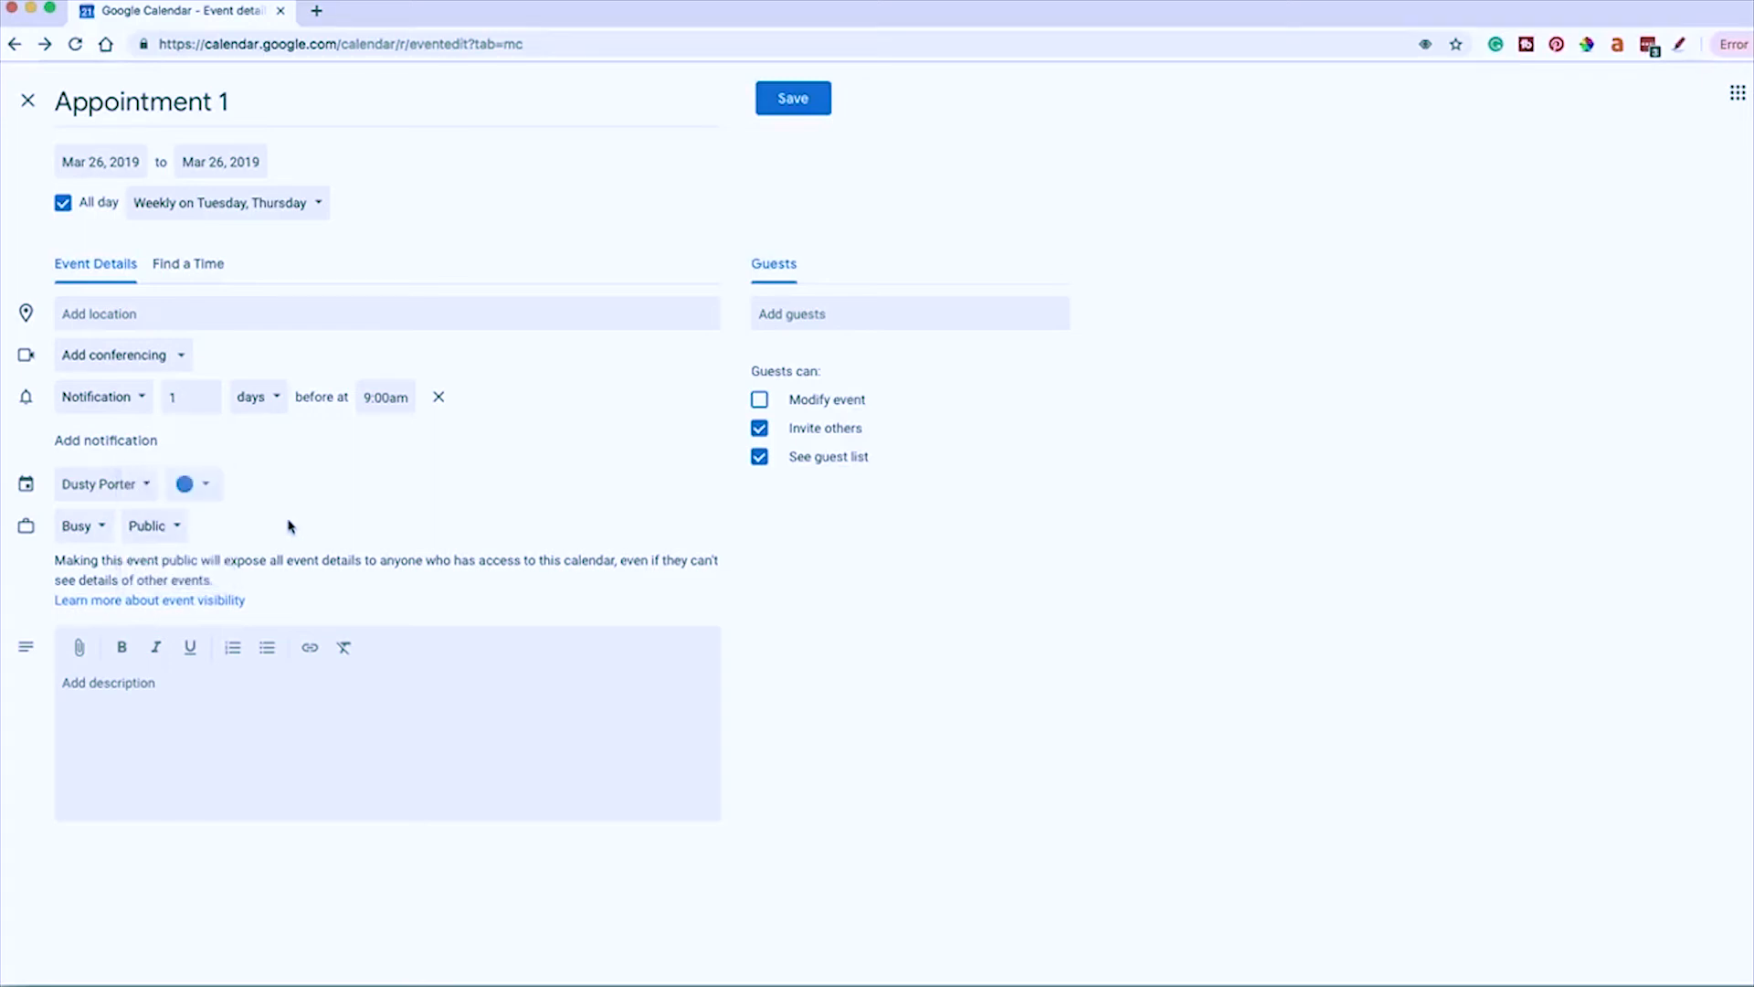
# - Search the contacts by first name and add a suggested person as a guest of the event
pyautogui.click(166, 711)
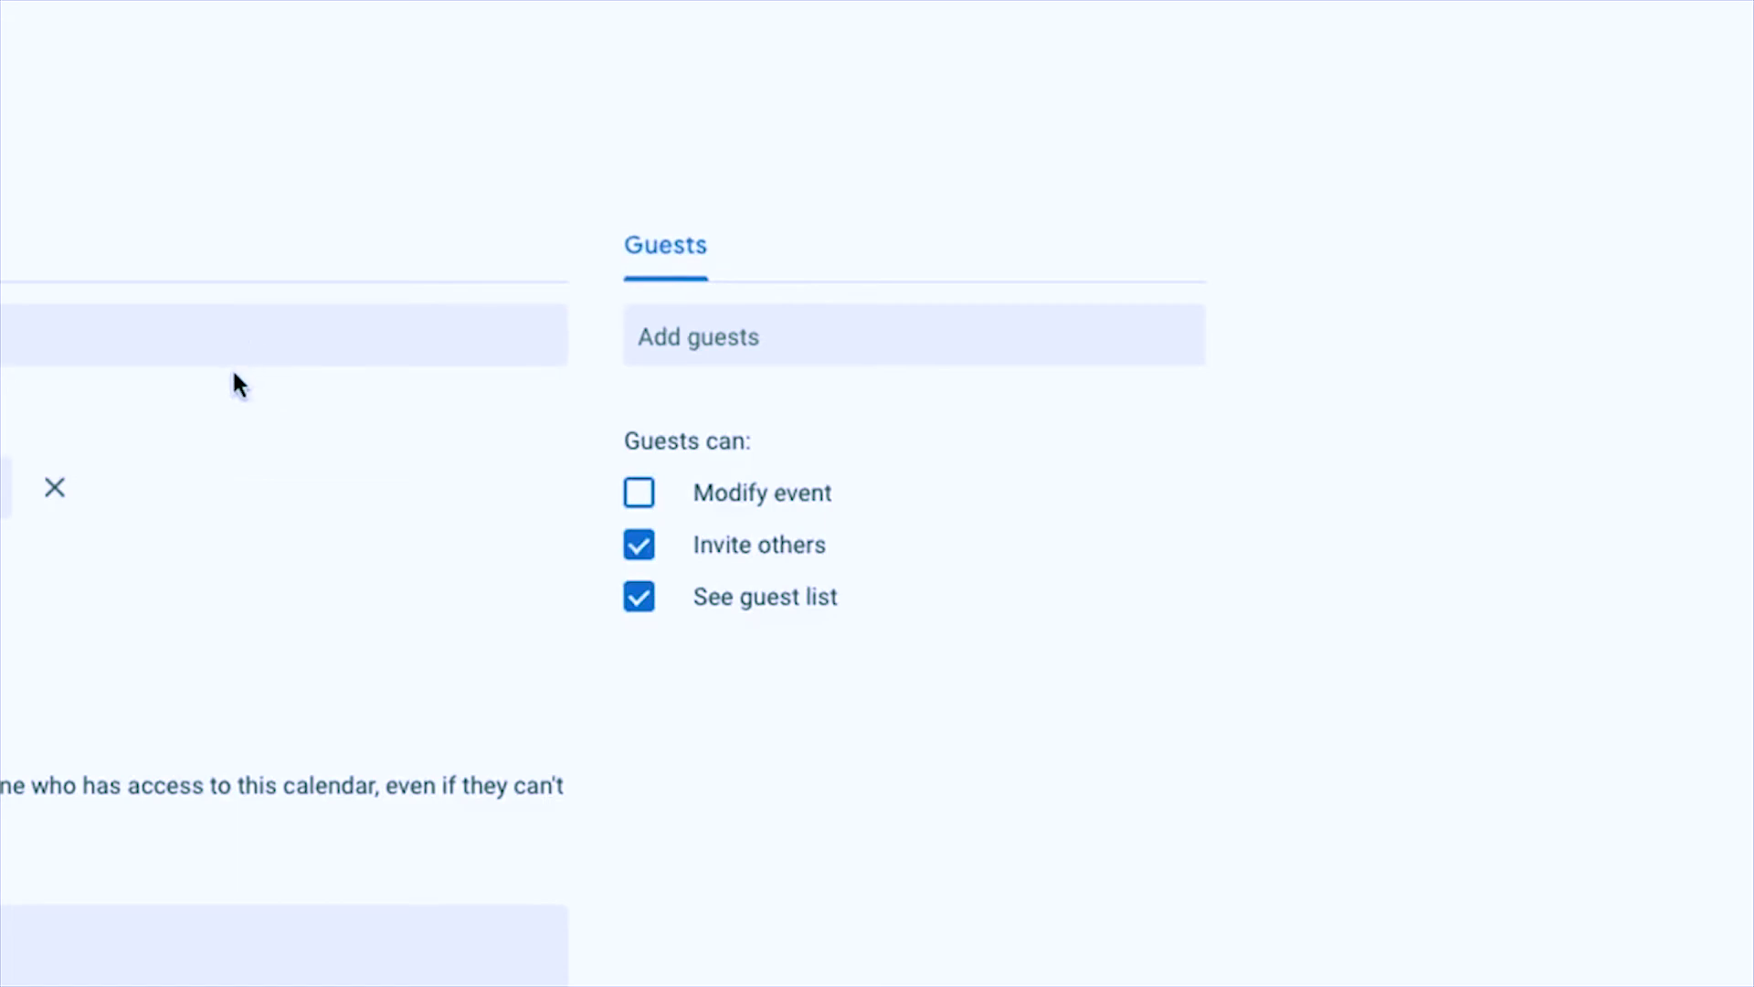
pyautogui.click(695, 338)
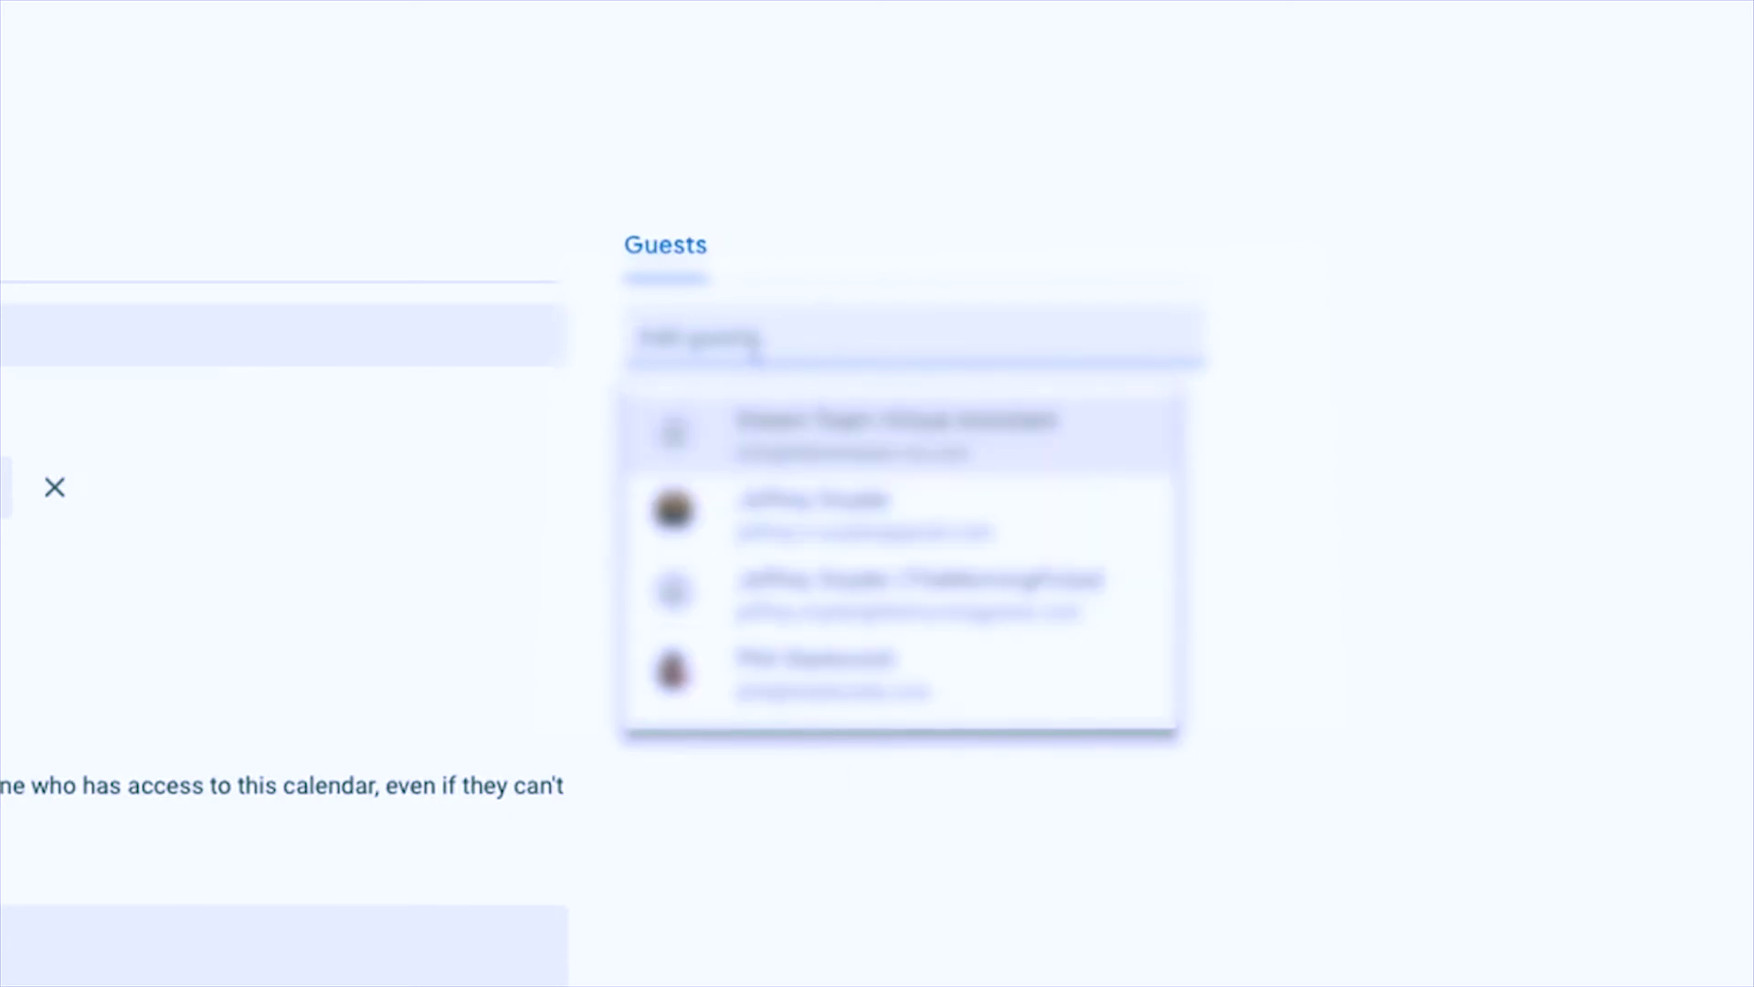
pyautogui.write('tes')
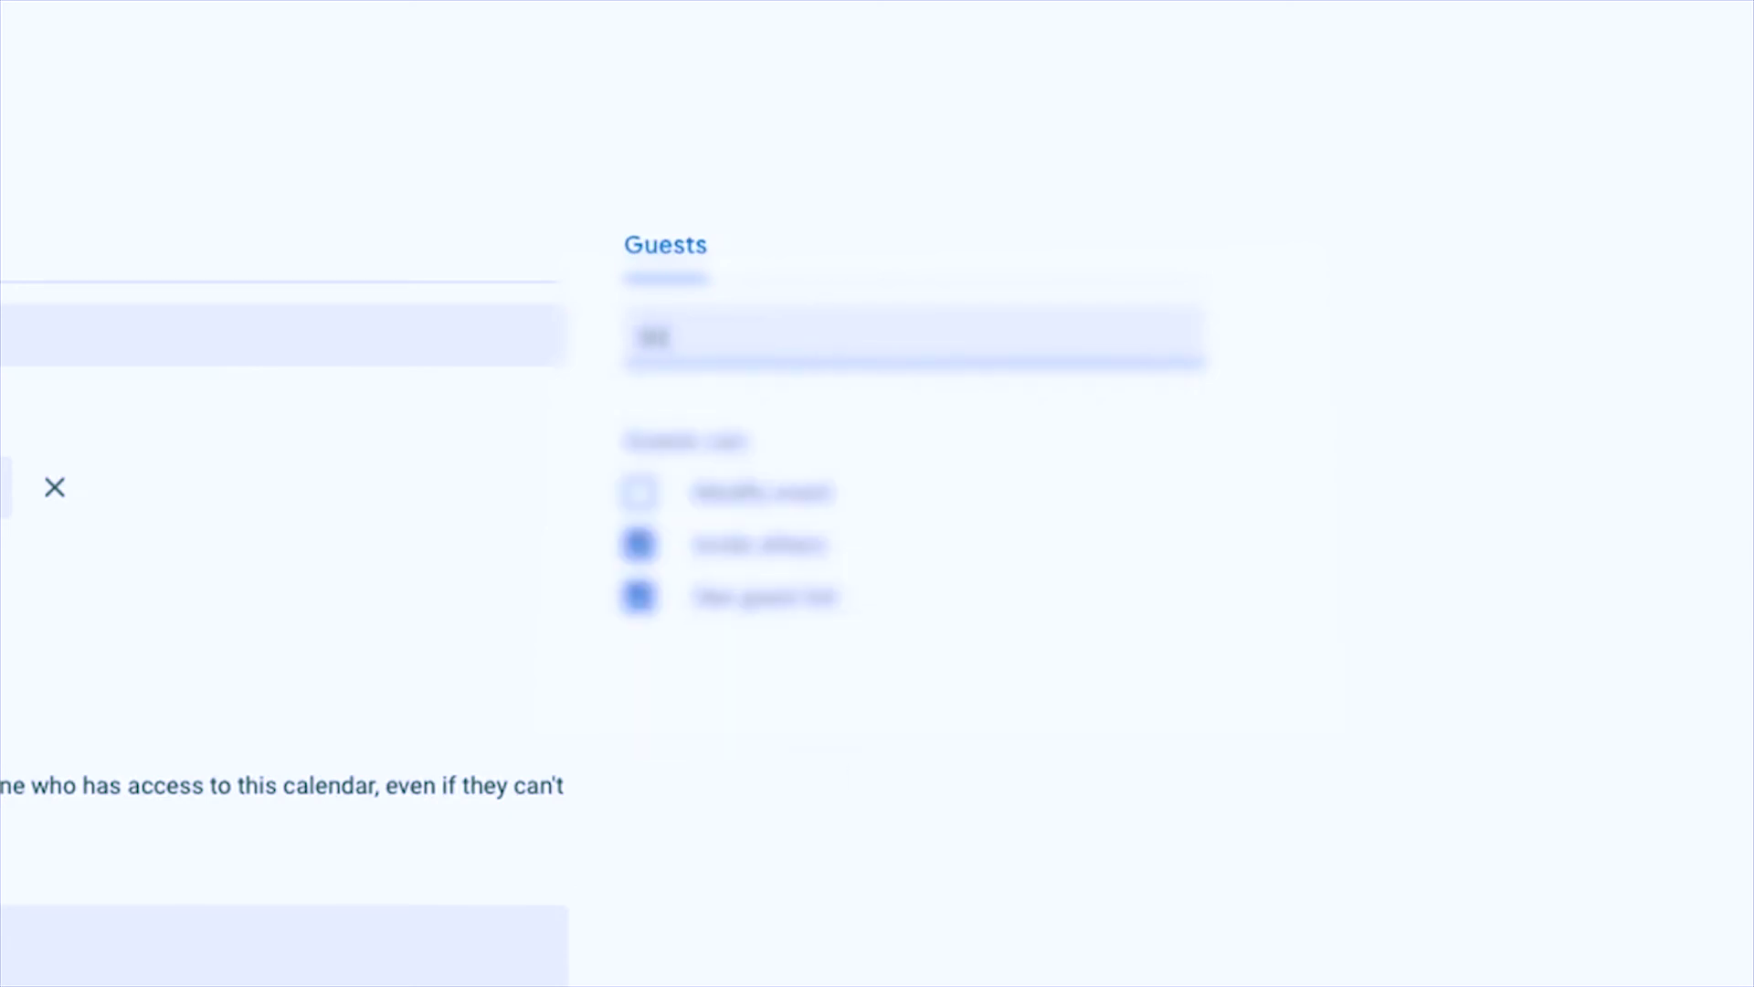
pyautogui.write('drew')
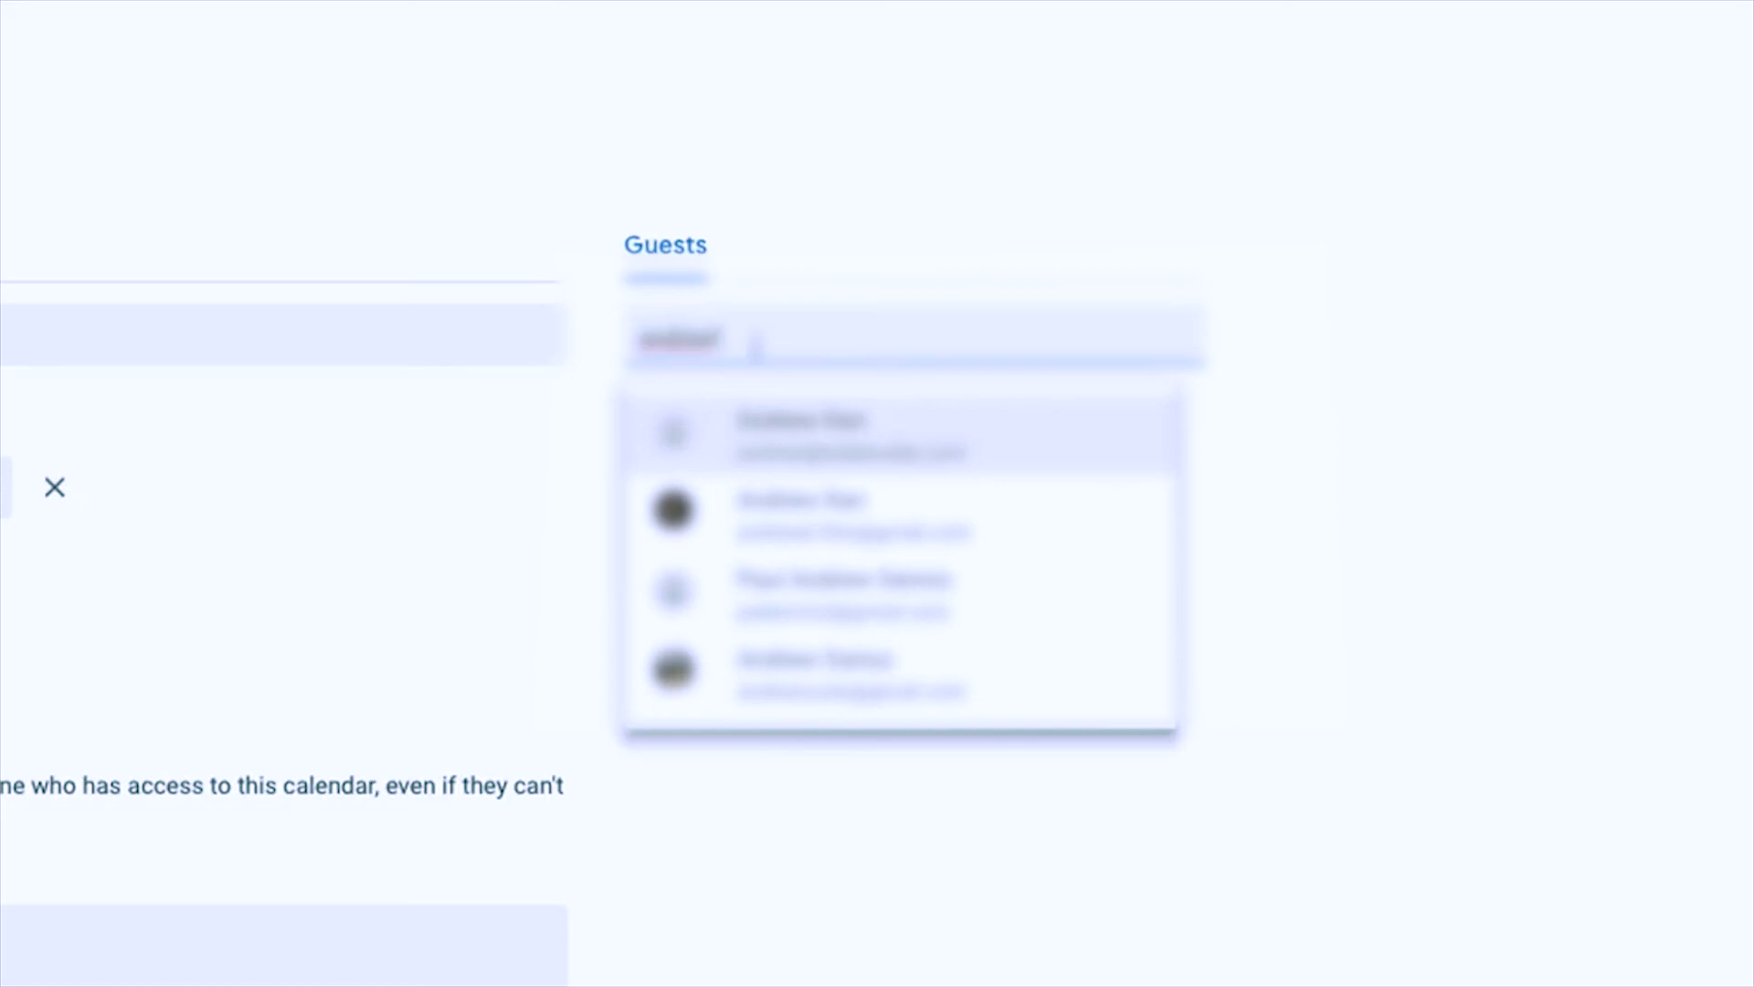
pyautogui.click(854, 606)
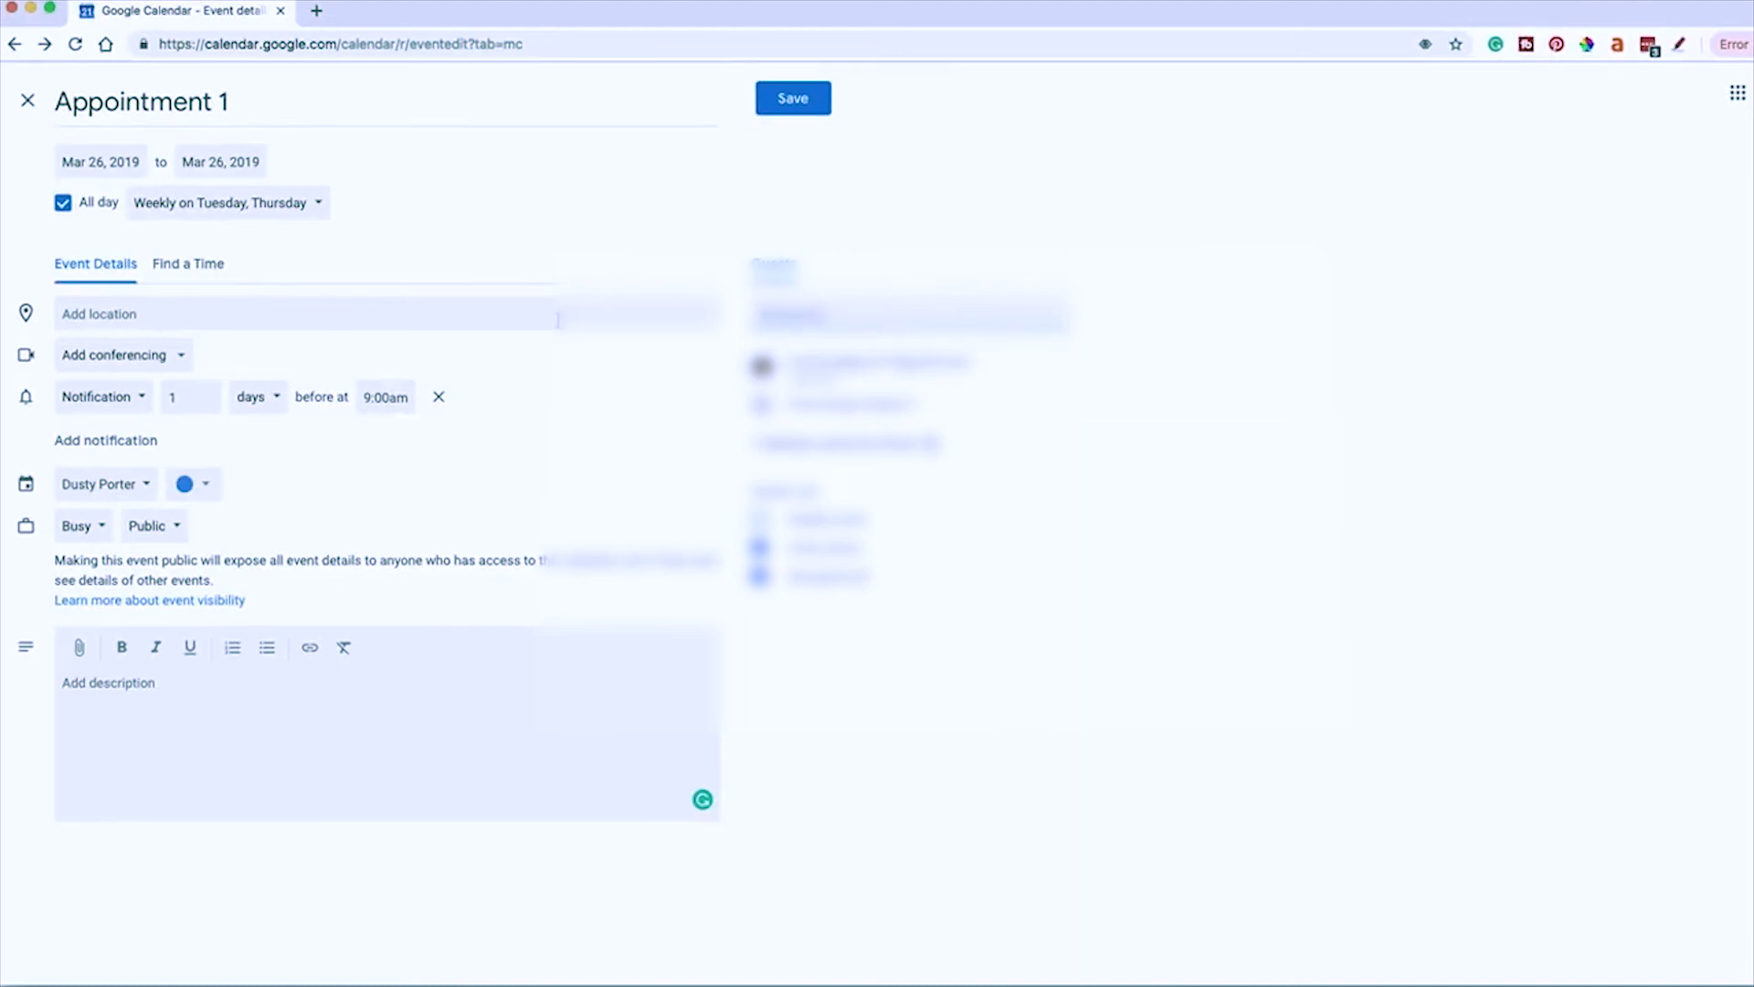
# - Save the event without sending invitation emails, and check its repeats in April 2019 before returning to March 2019
pyautogui.click(791, 98)
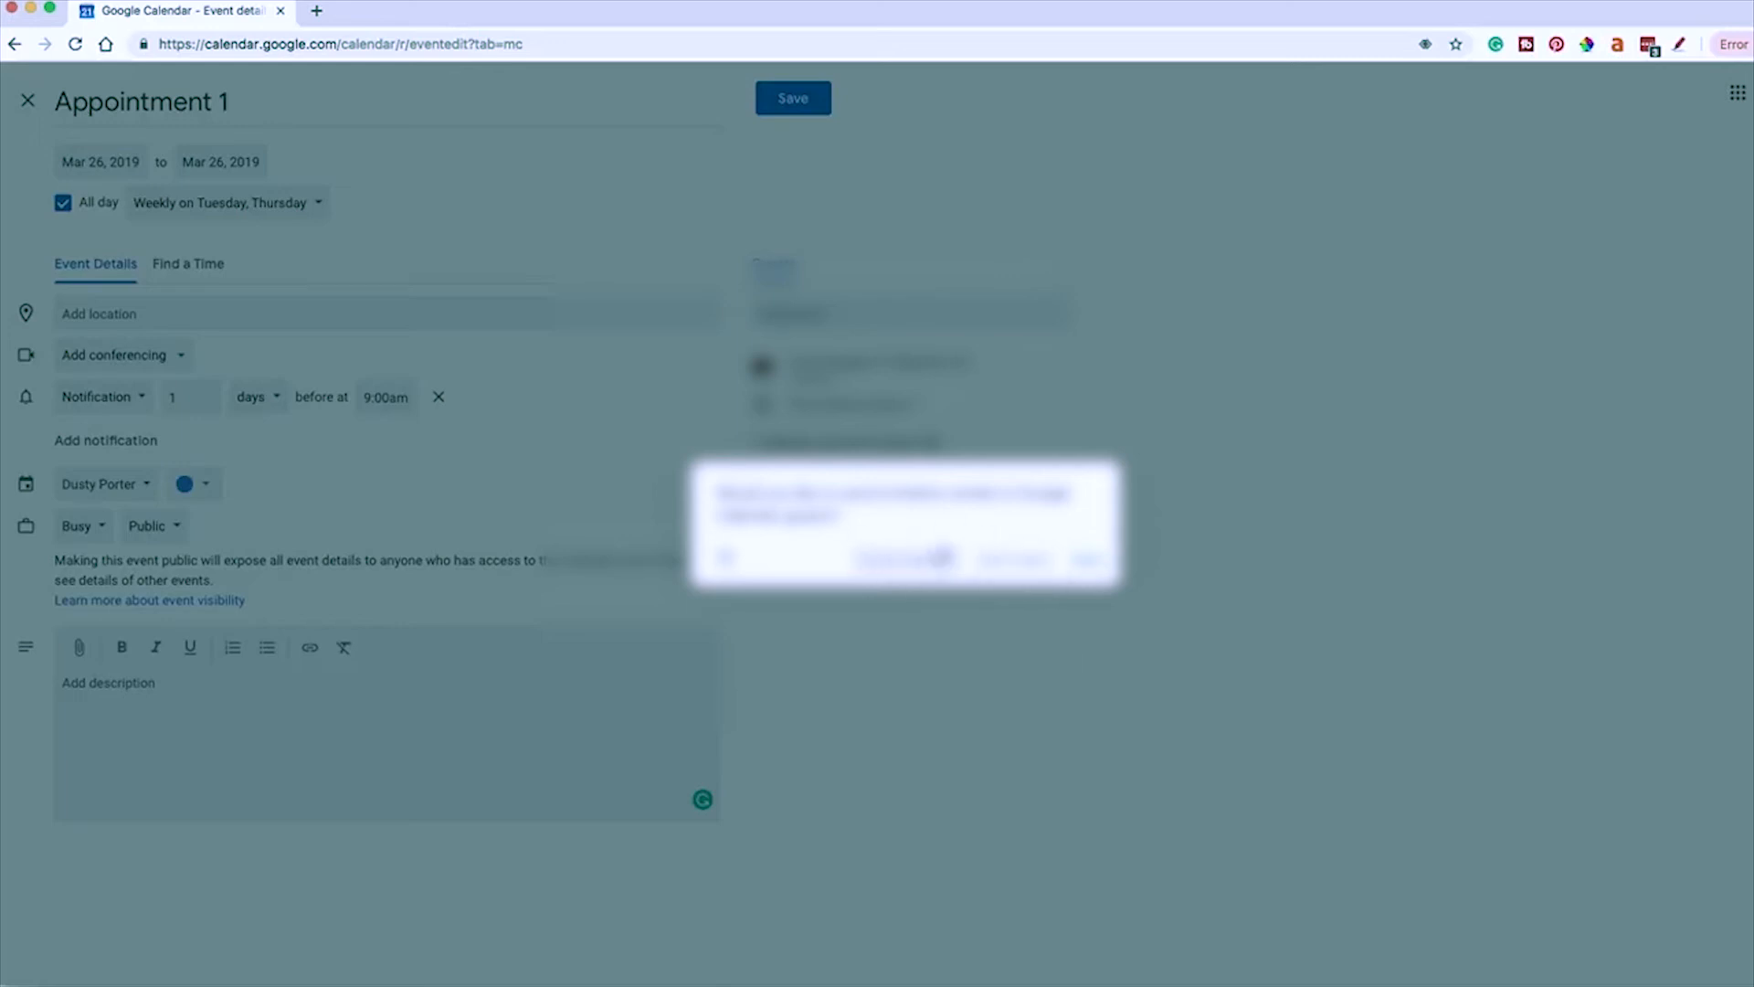
pyautogui.click(1010, 561)
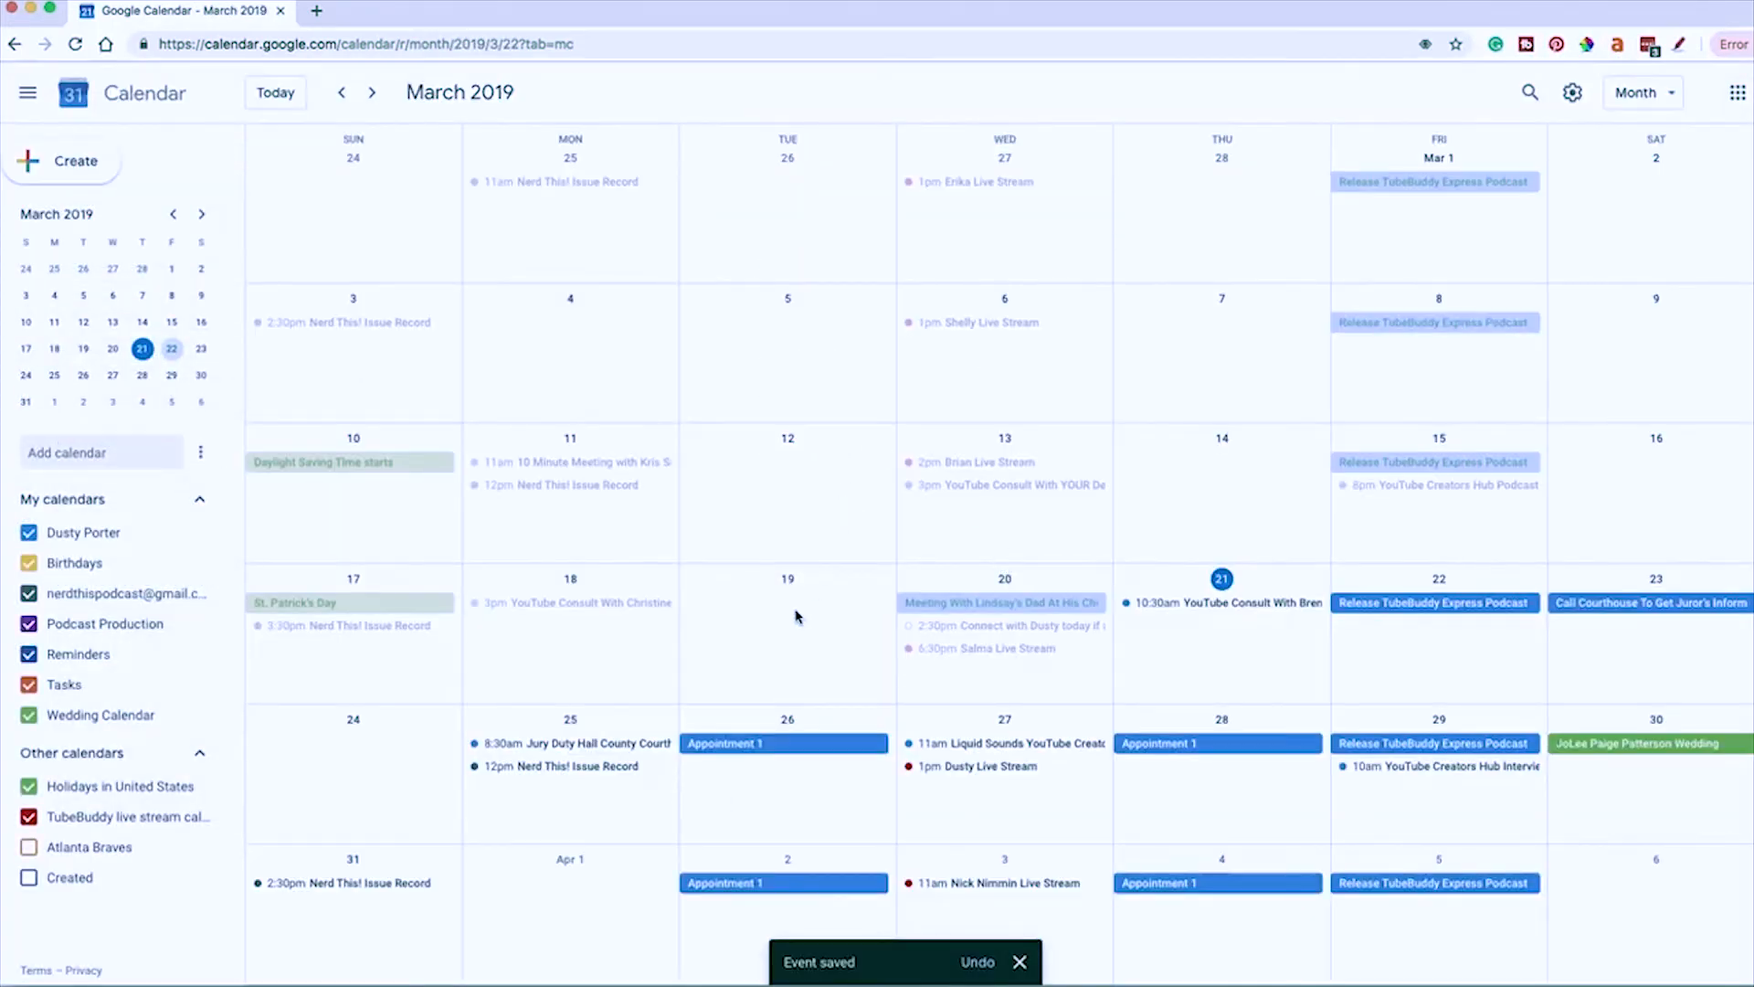
pyautogui.click(371, 95)
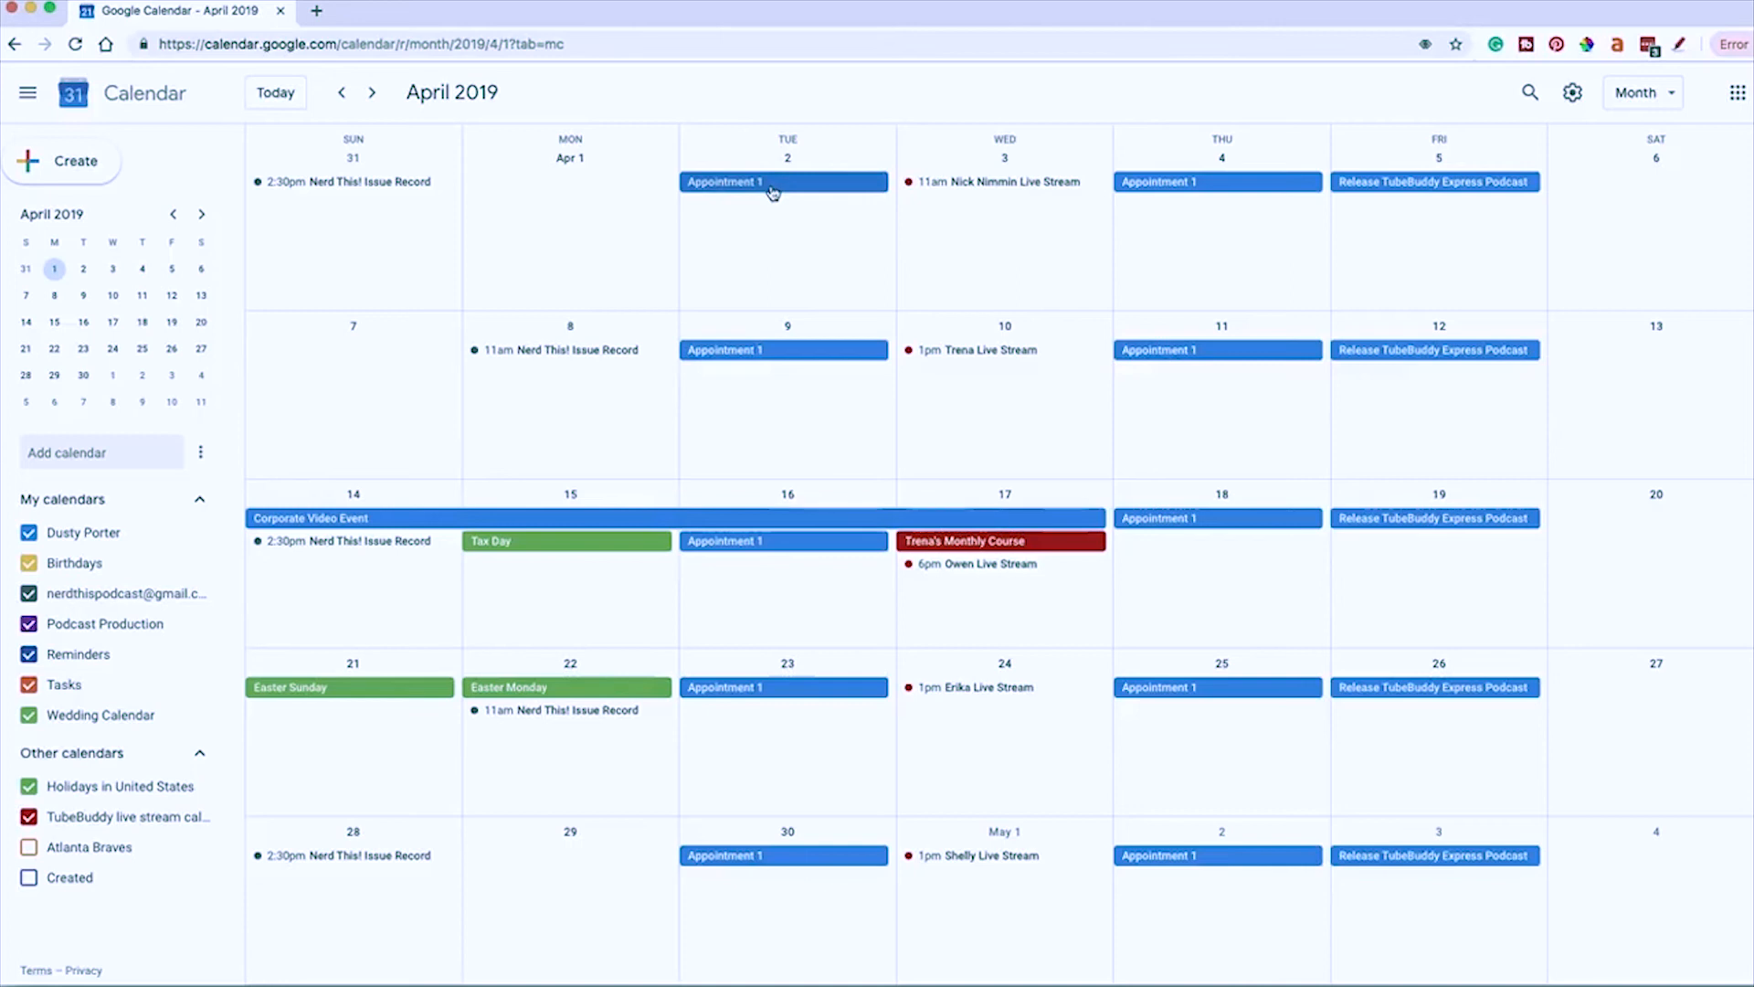
pyautogui.click(340, 105)
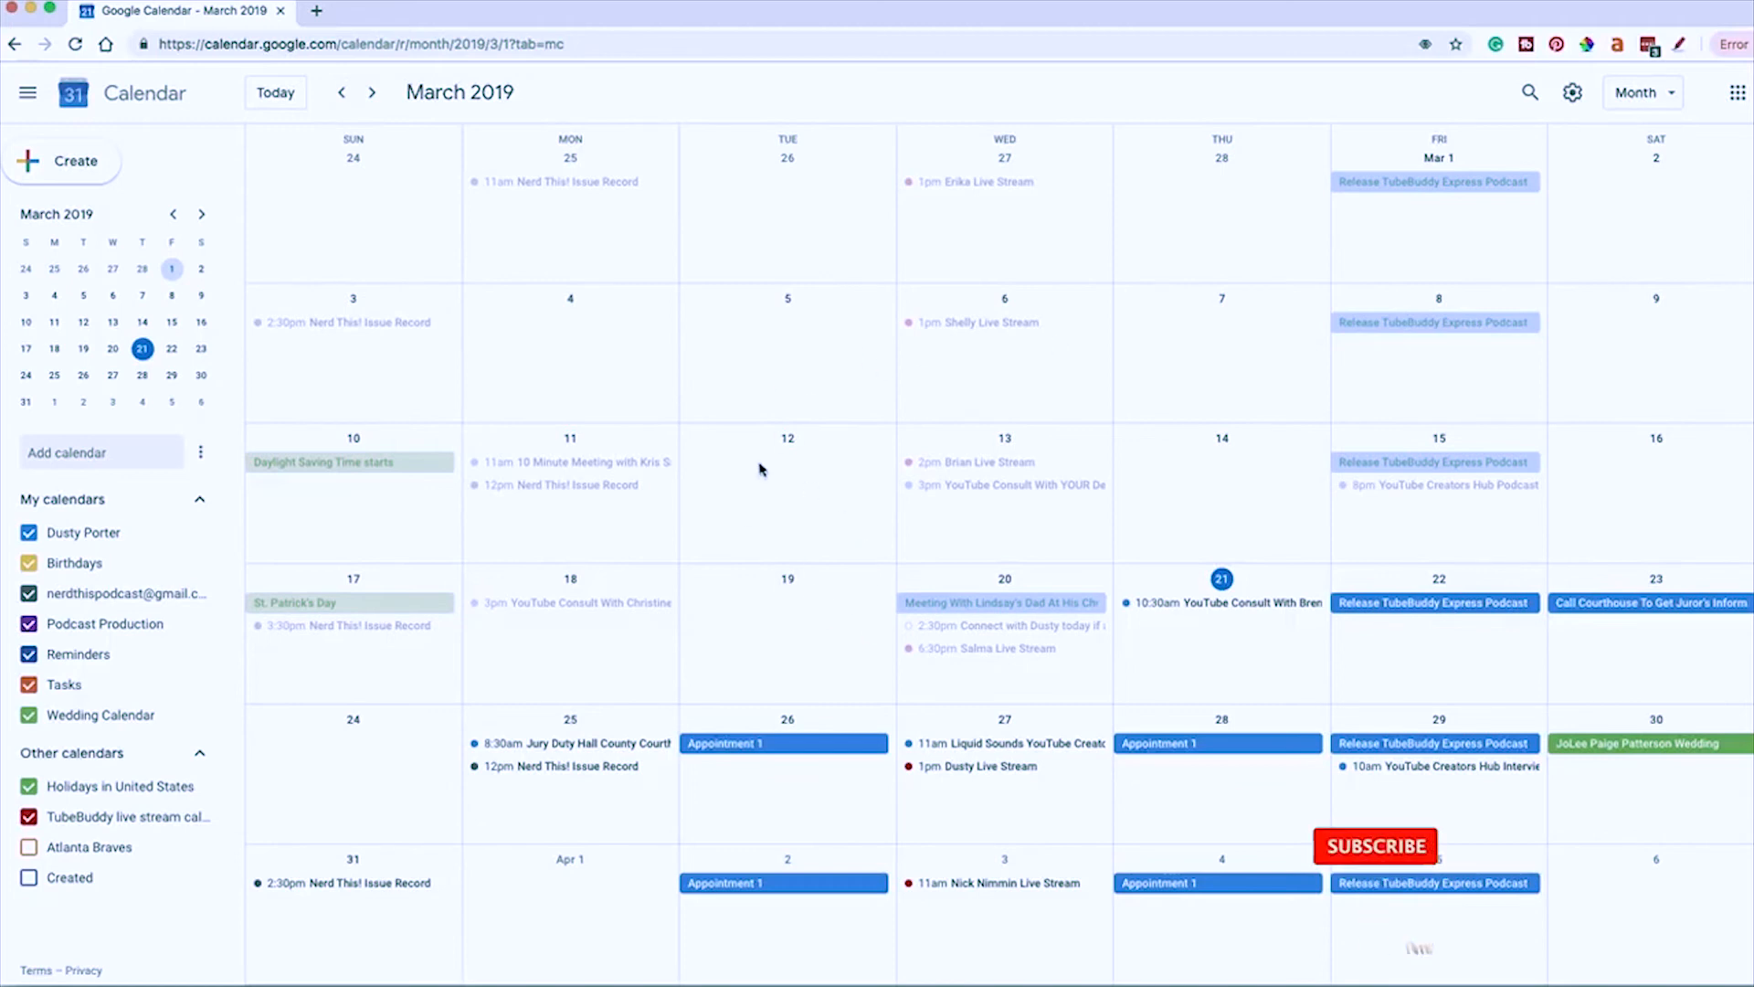
# - Open the March 26 Appointment 1 event, delete all events in its series and send cancellation emails to the guests
pyautogui.click(746, 746)
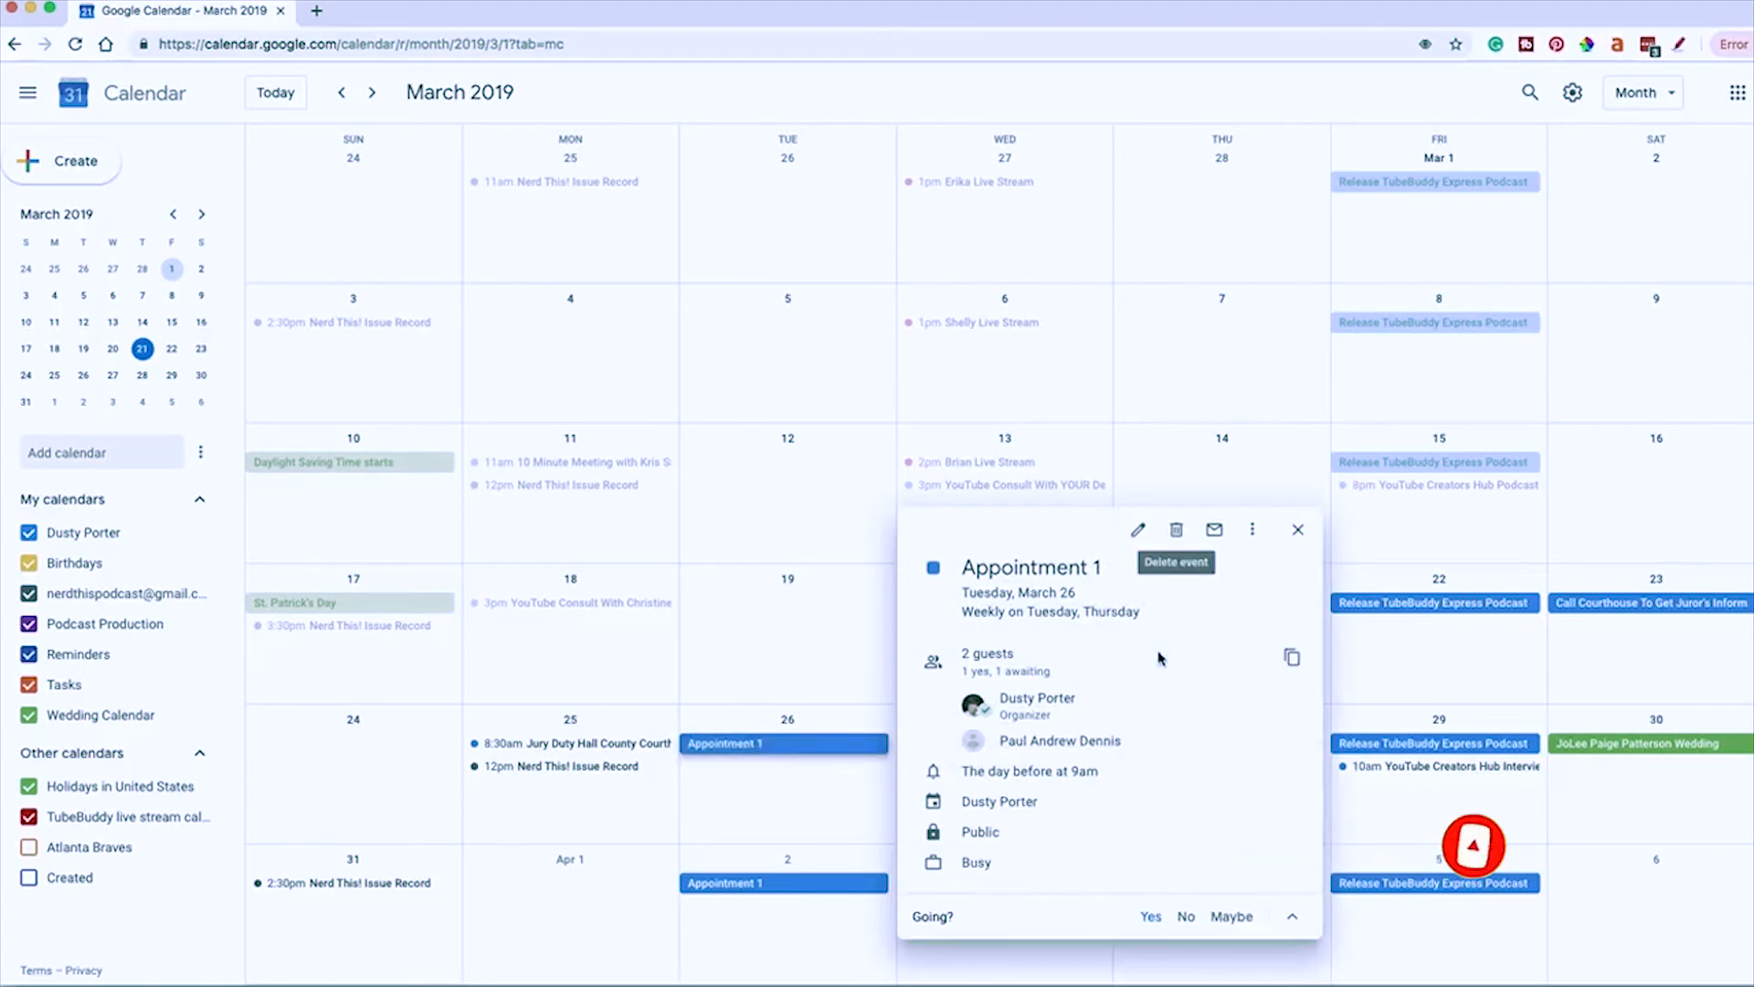
pyautogui.doubleClick(740, 744)
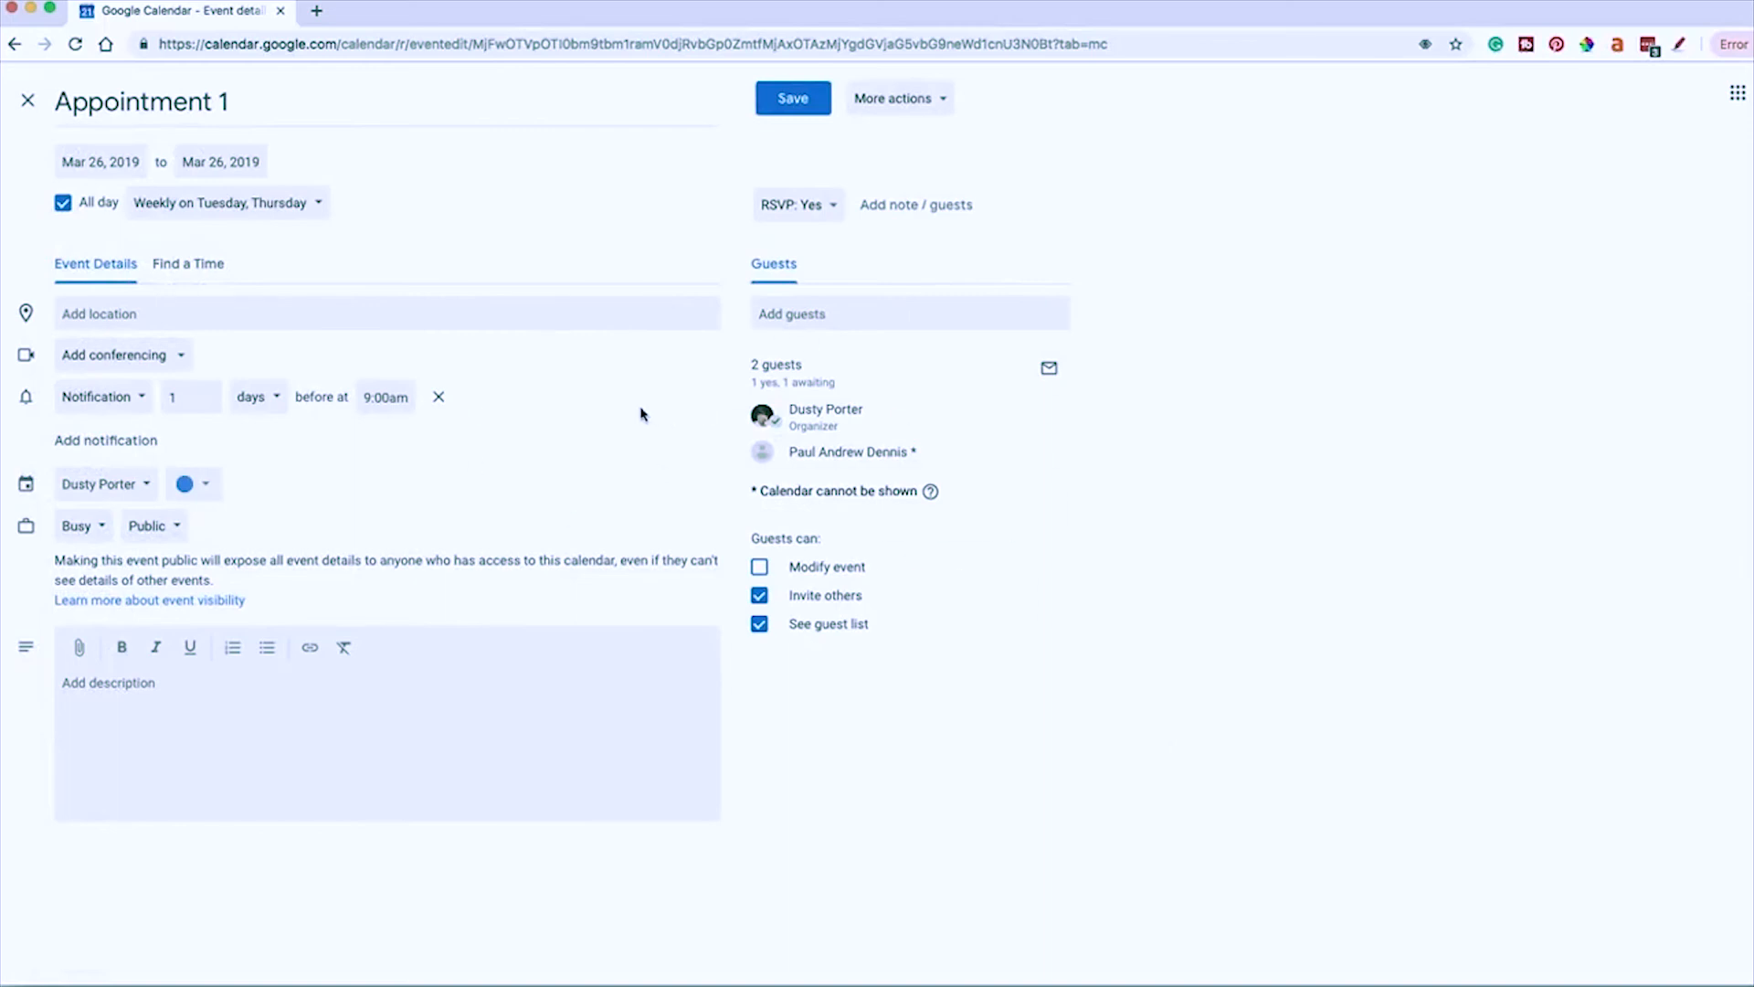
pyautogui.click(902, 104)
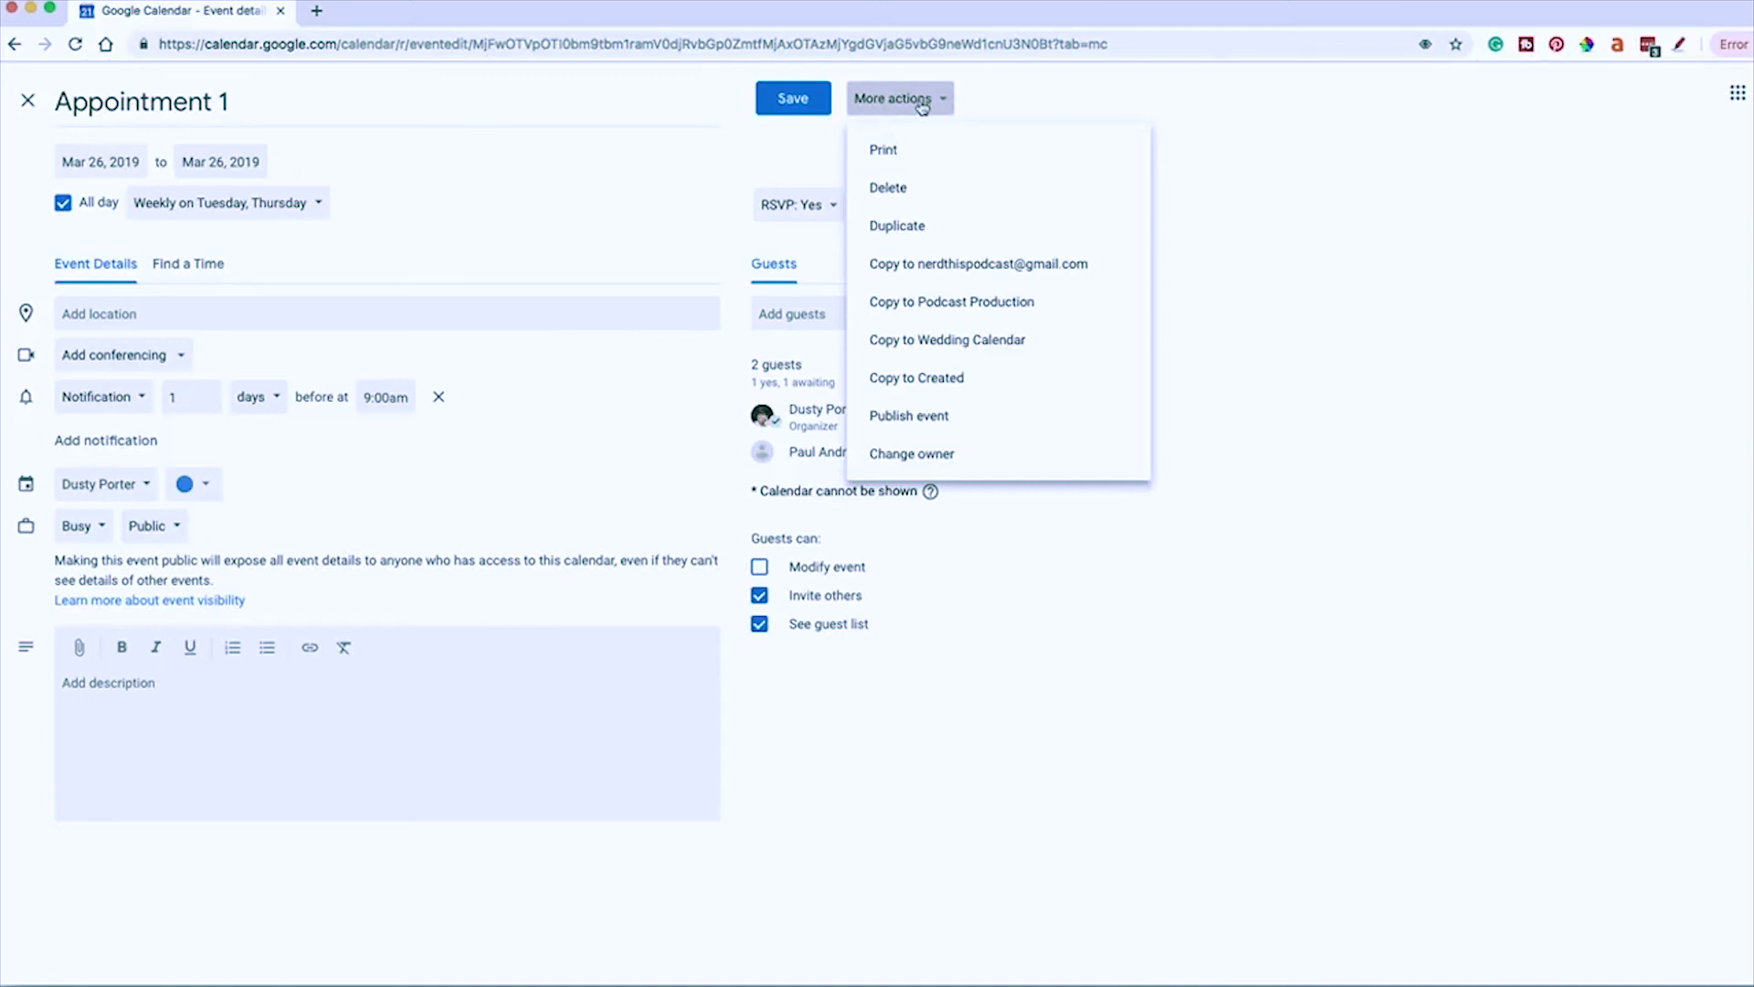
pyautogui.click(925, 100)
pyautogui.click(932, 105)
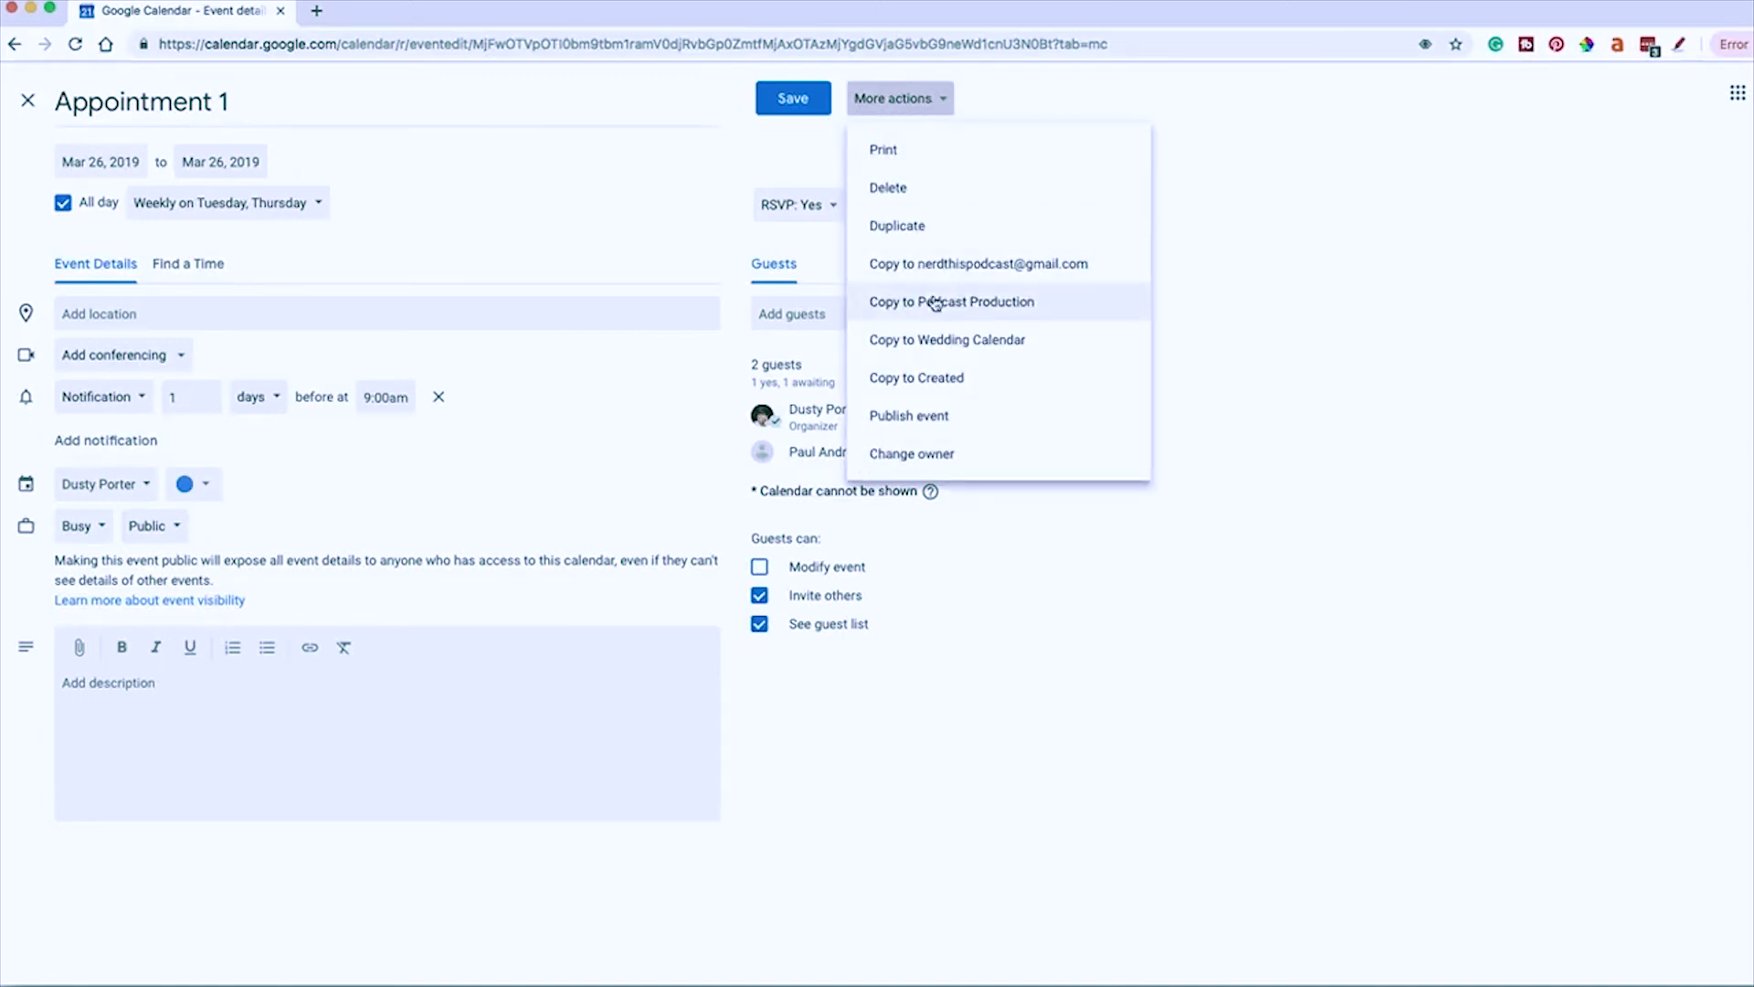
pyautogui.click(915, 201)
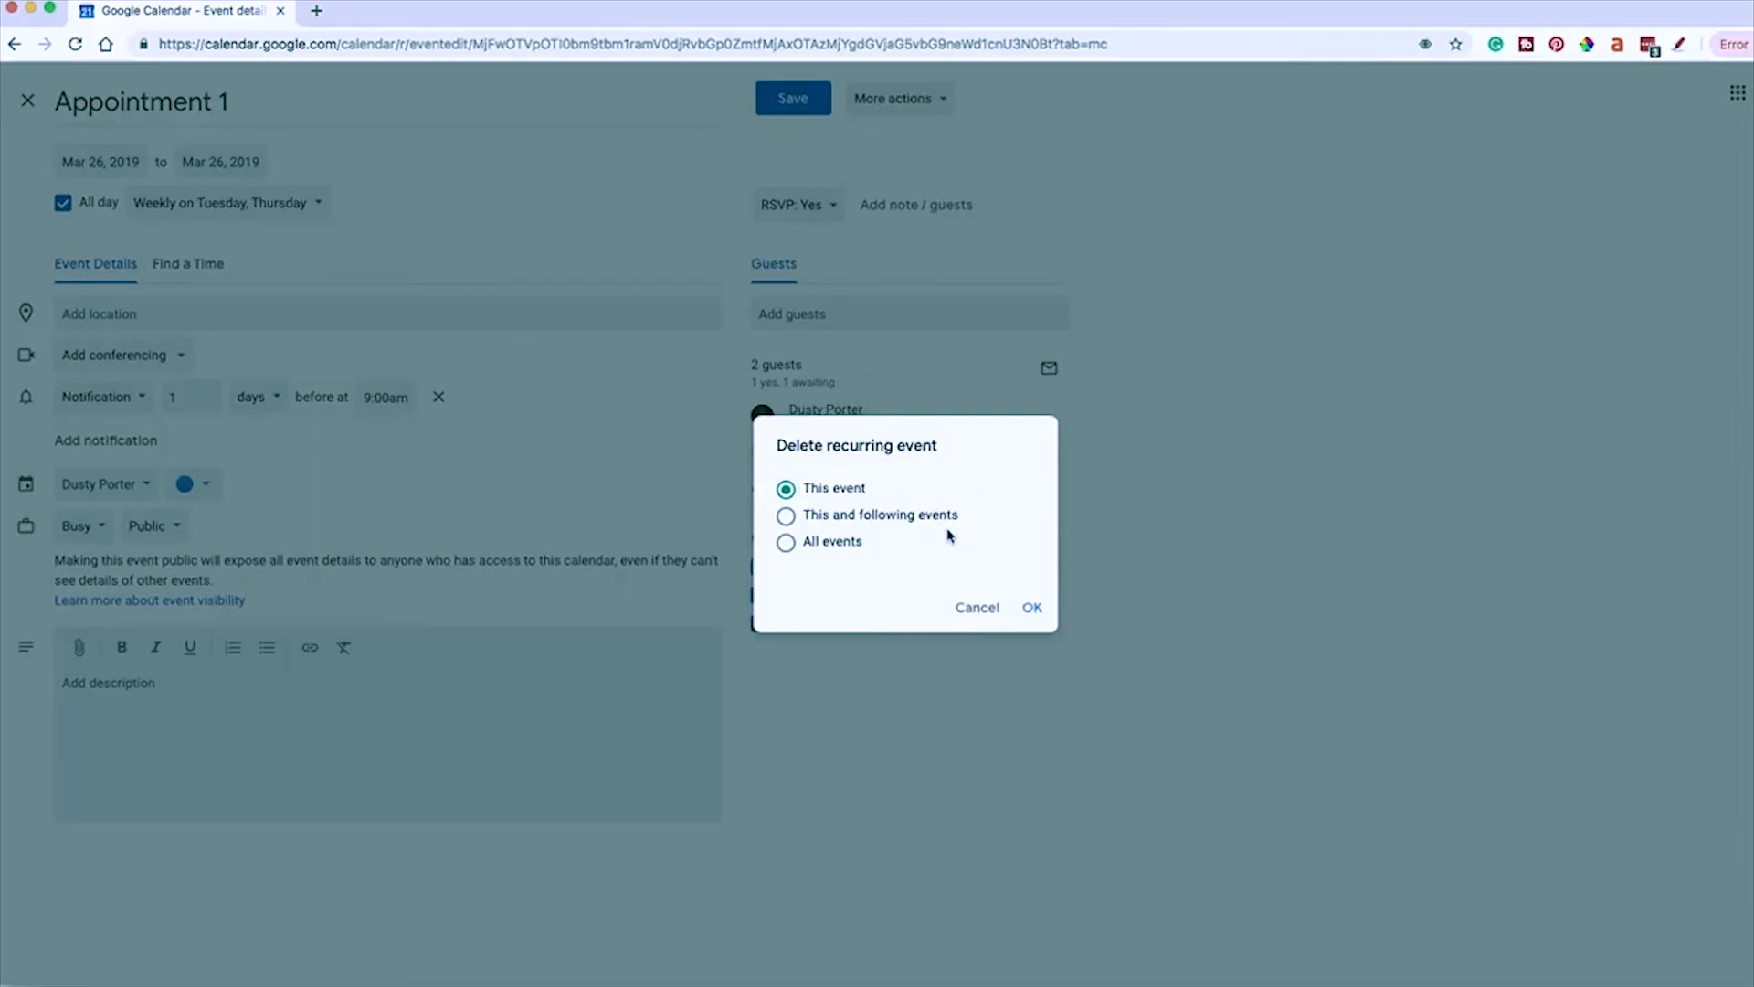
pyautogui.click(825, 546)
pyautogui.click(1033, 608)
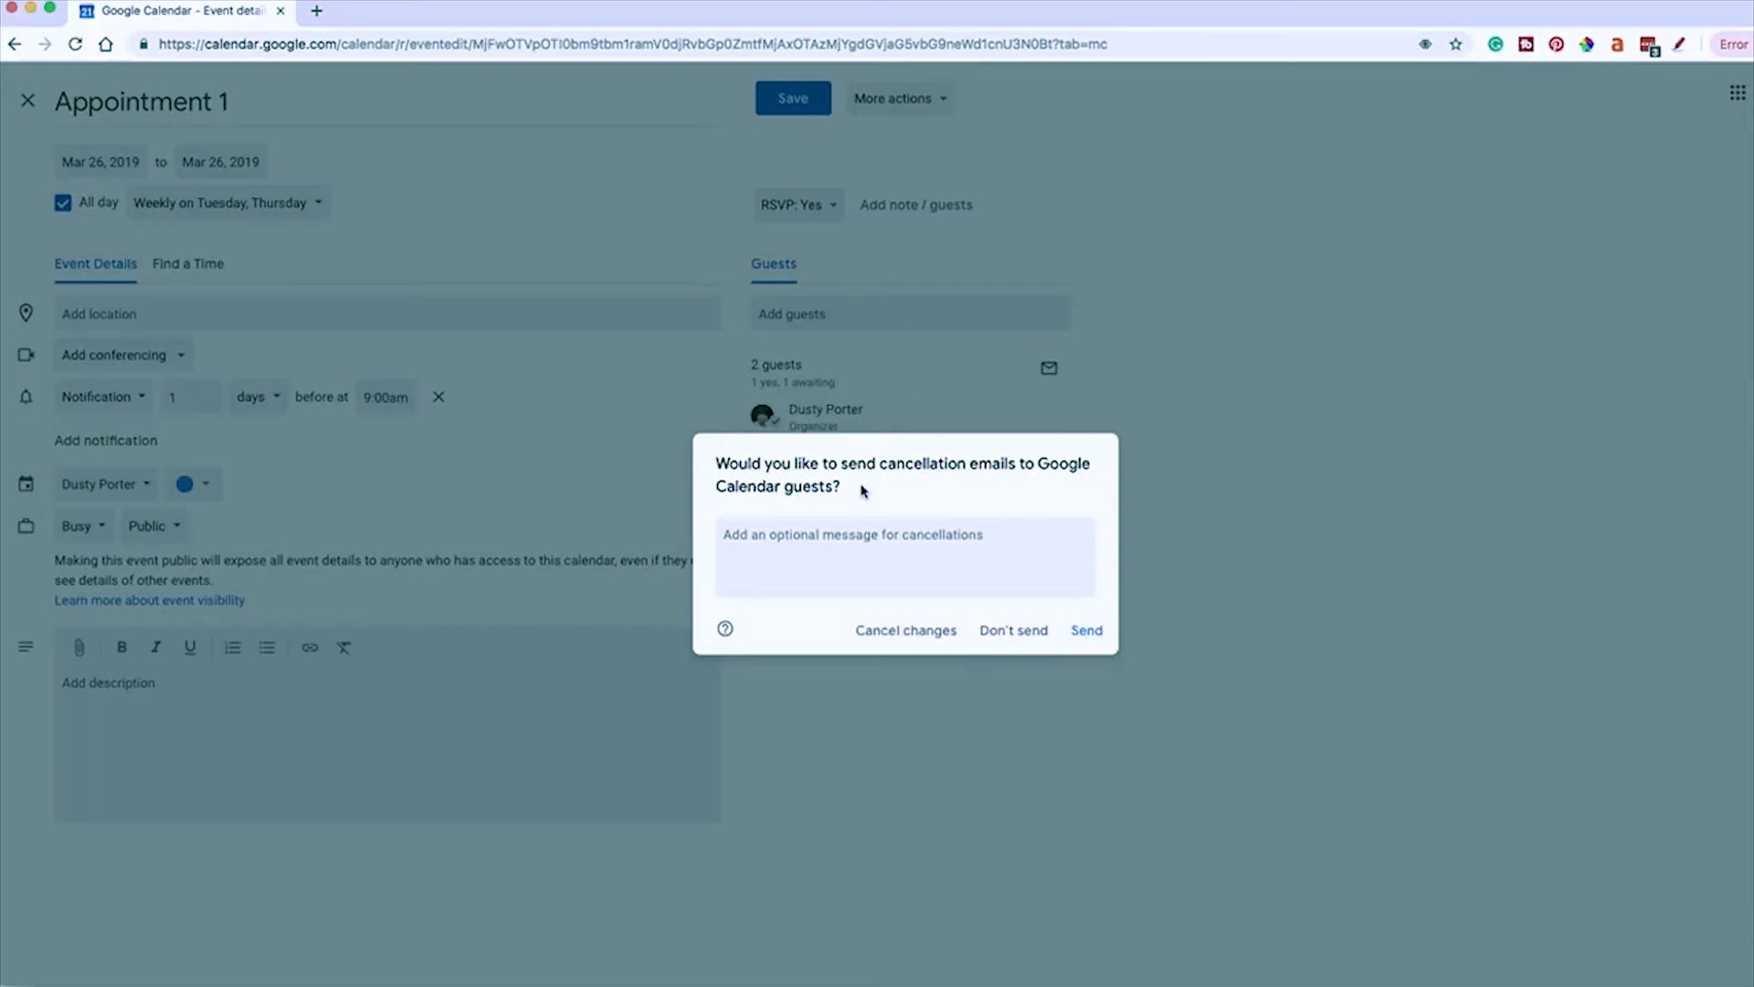
pyautogui.click(844, 586)
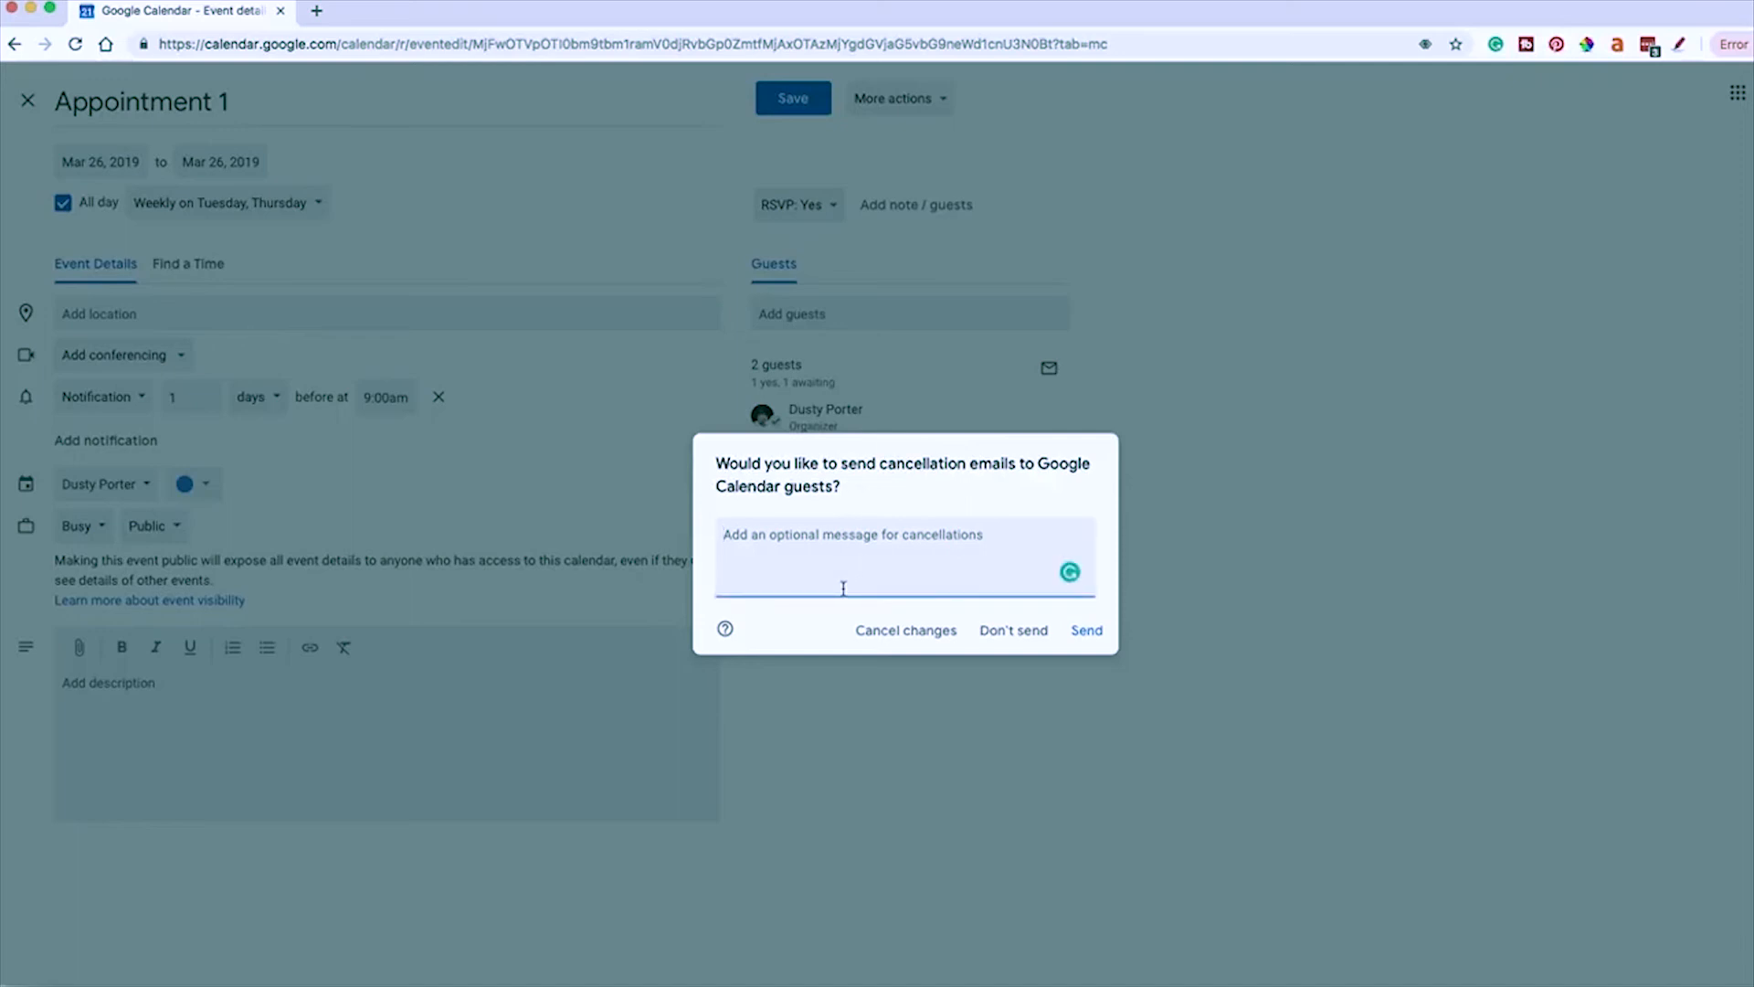
pyautogui.click(1089, 634)
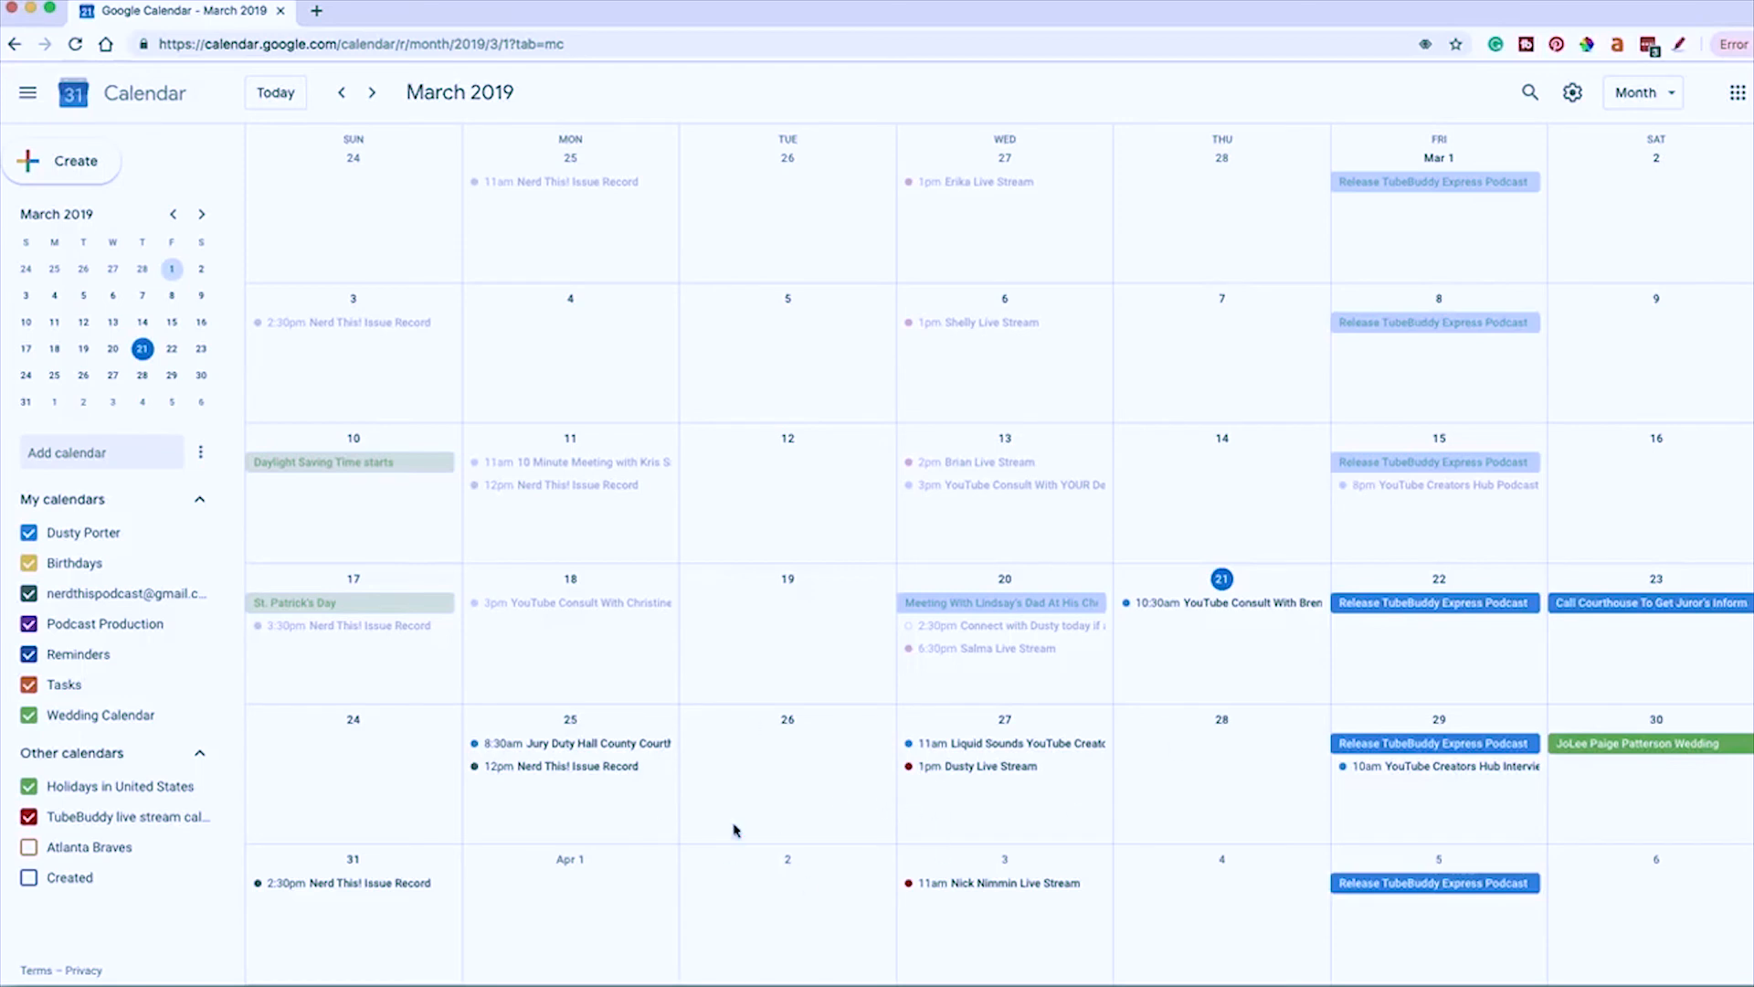
# - Open the March 27 Liquid Sounds YouTube Creators Hub Interview event, examine its guest options and additional actions, and close it unchanged
pyautogui.doubleClick(966, 753)
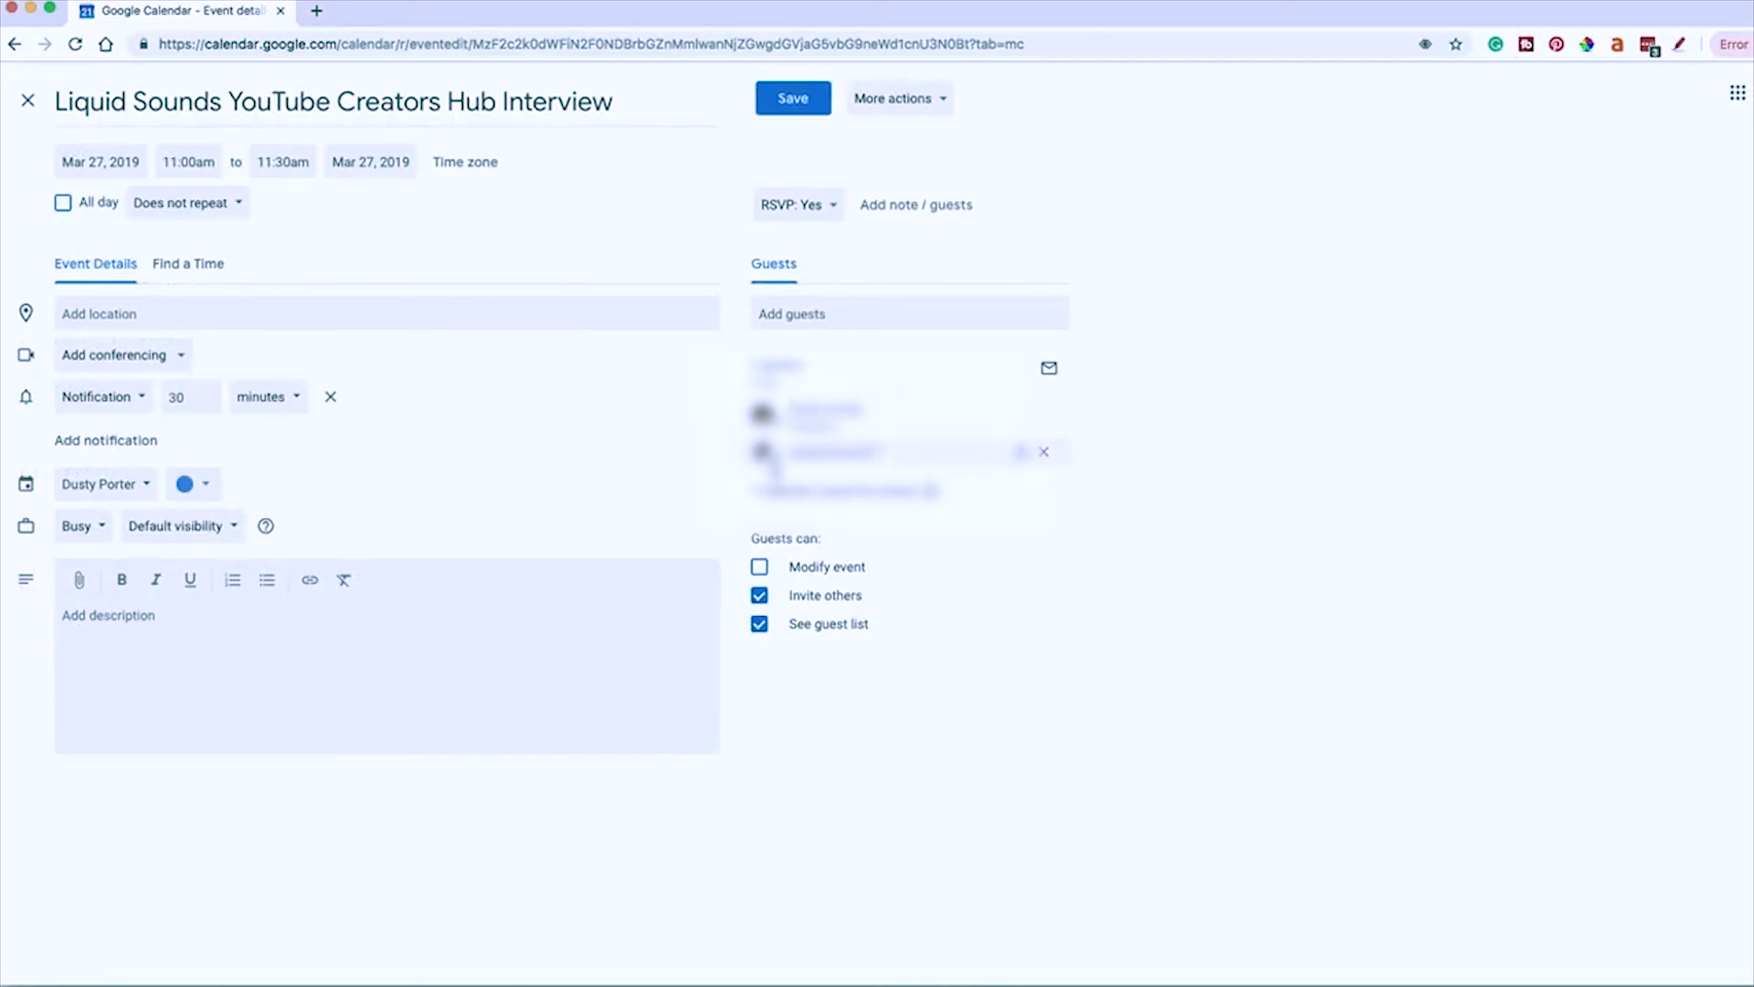
pyautogui.moveTo(775, 462)
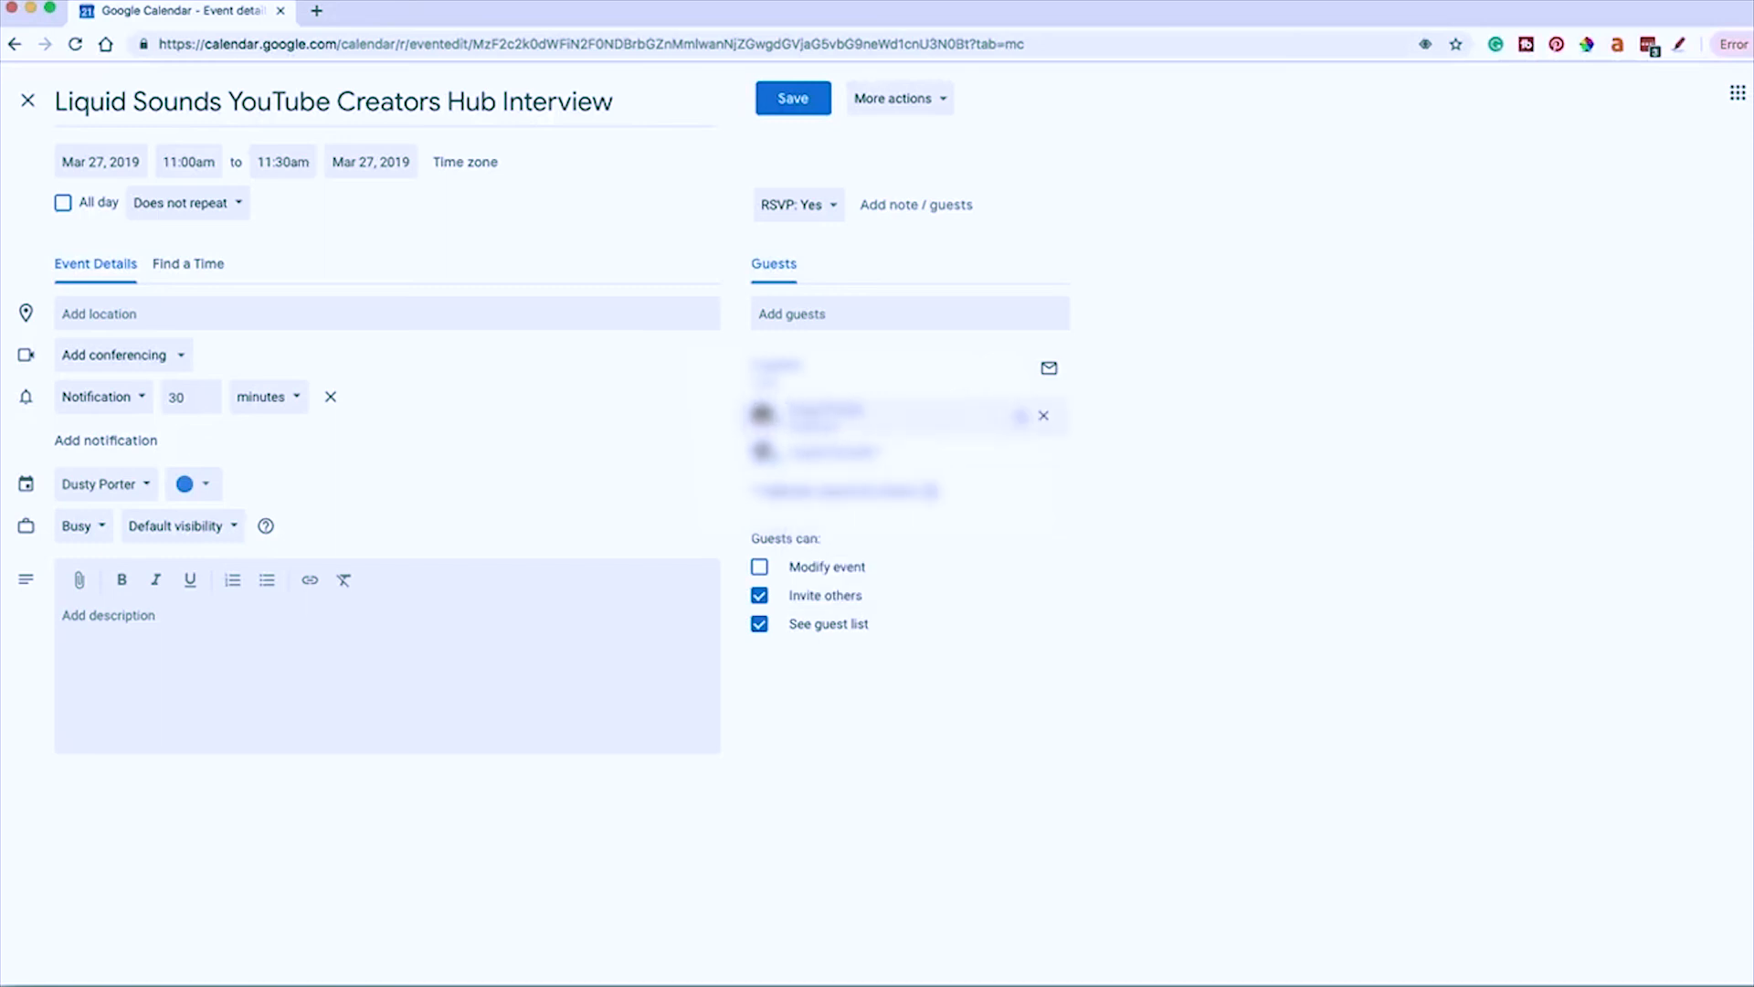
pyautogui.click(833, 314)
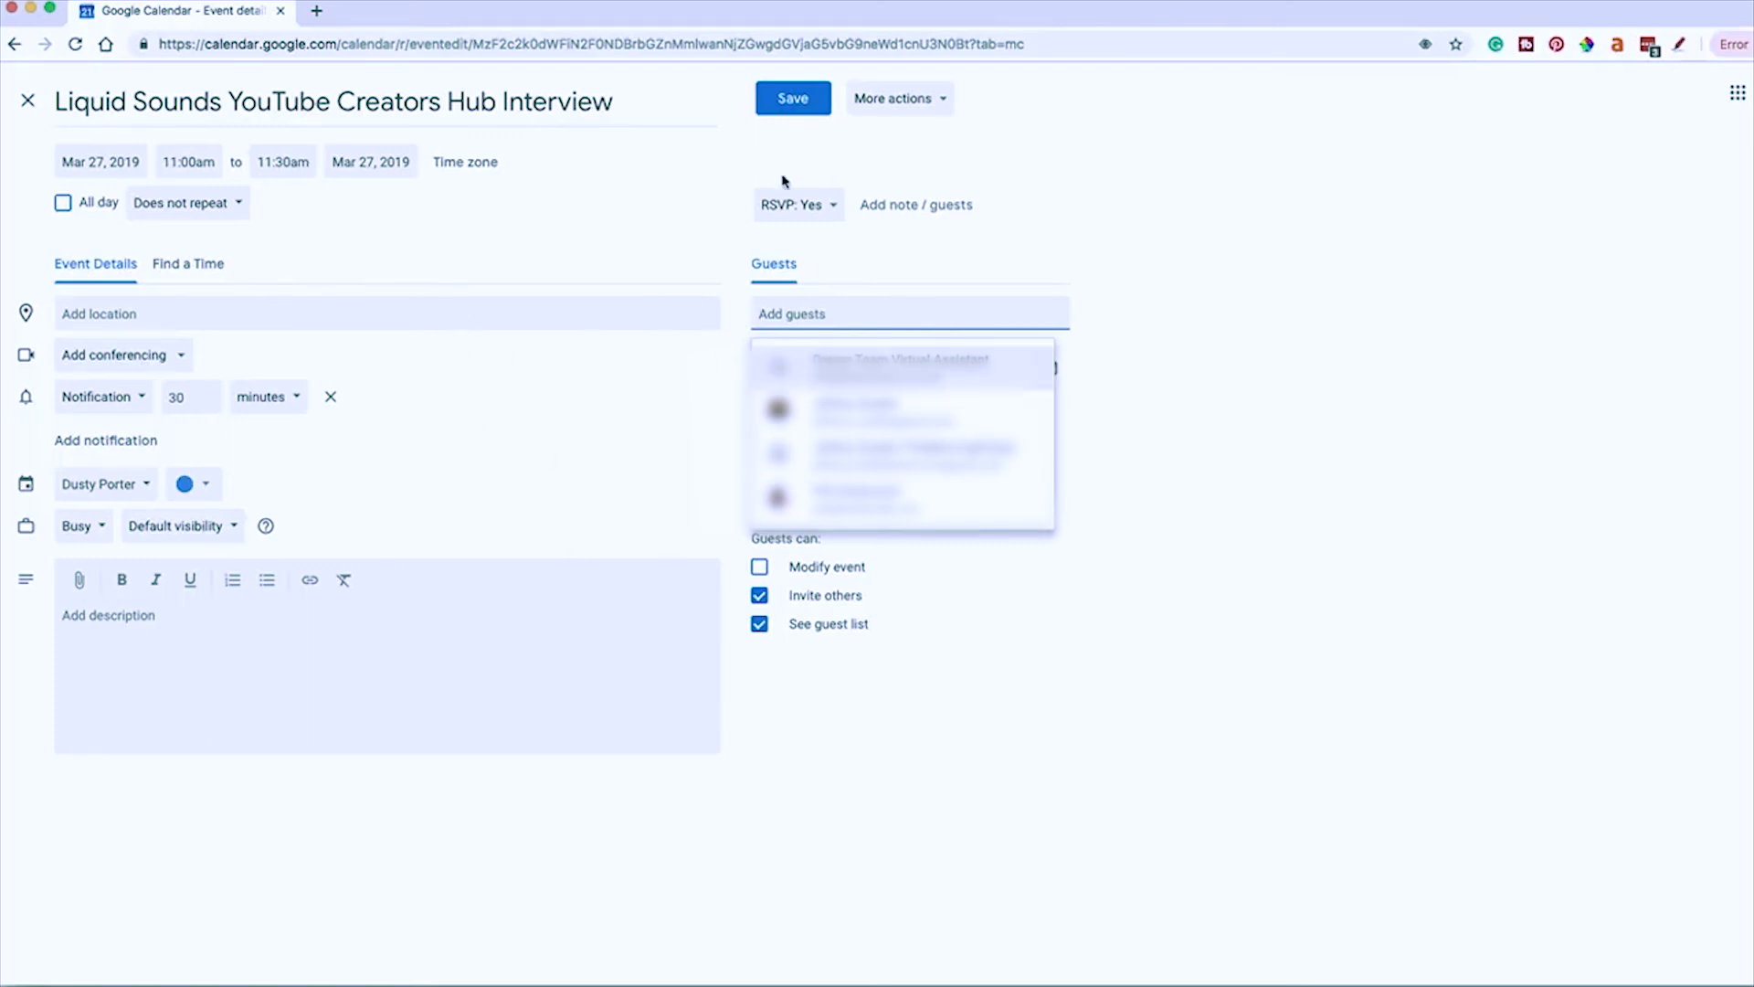
pyautogui.click(578, 399)
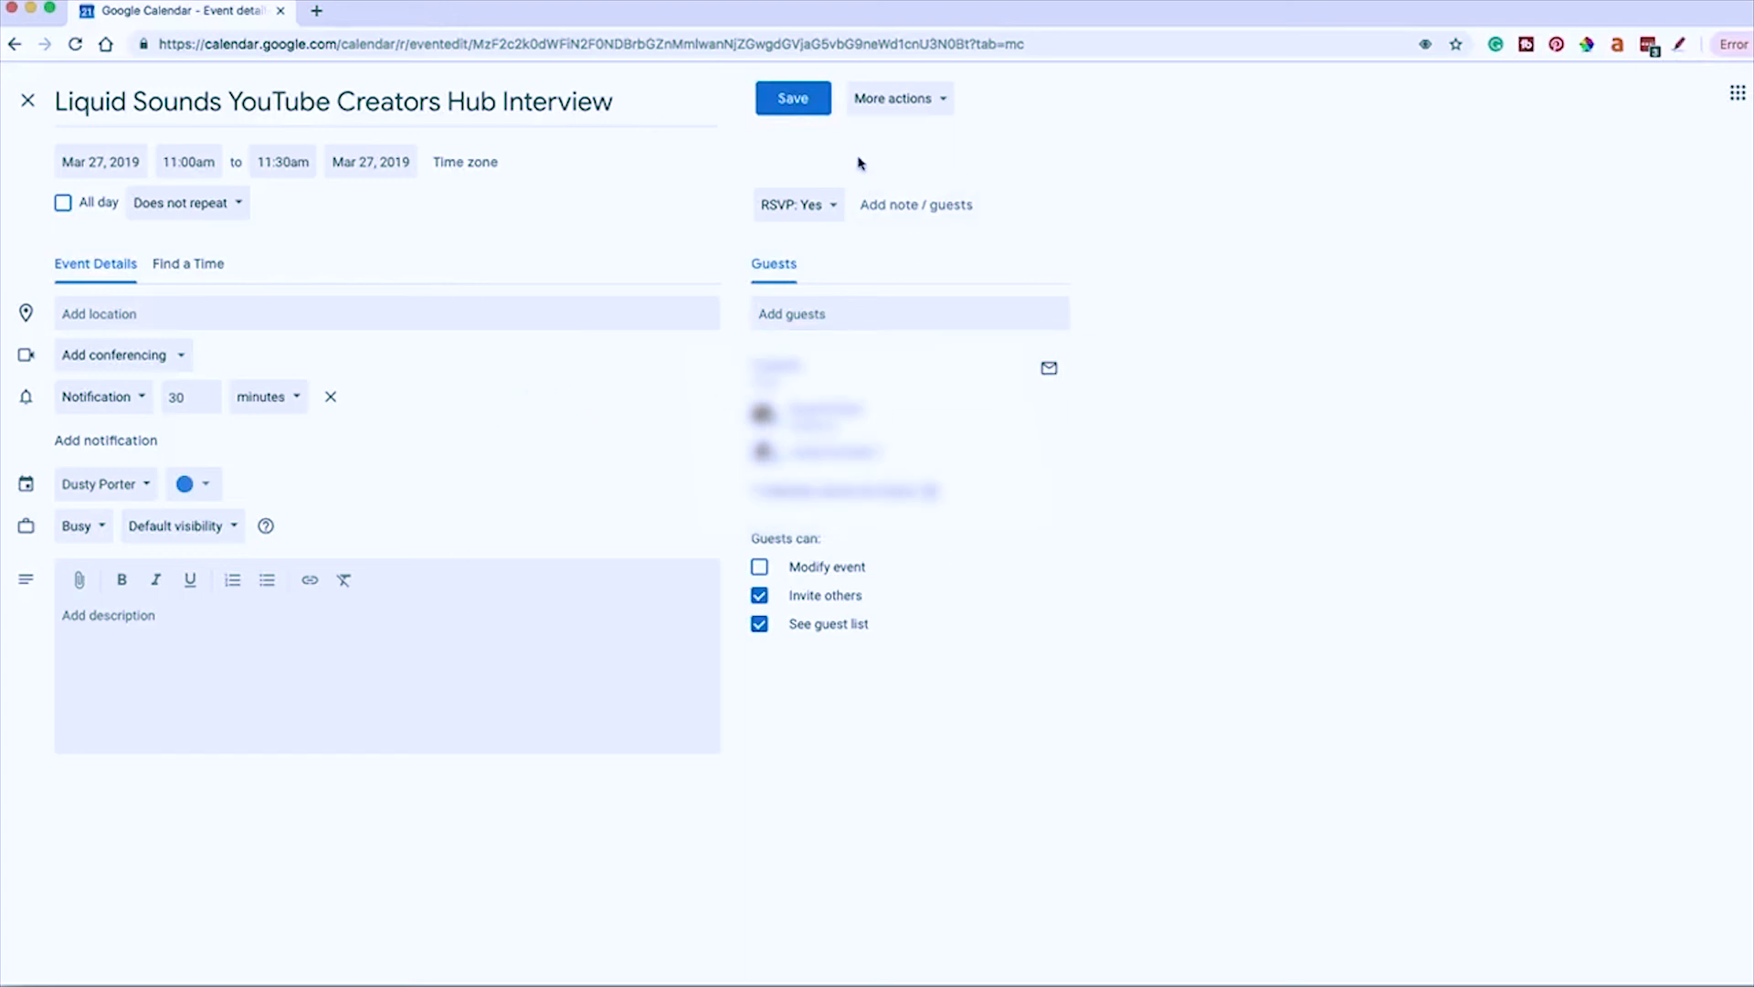
pyautogui.click(939, 98)
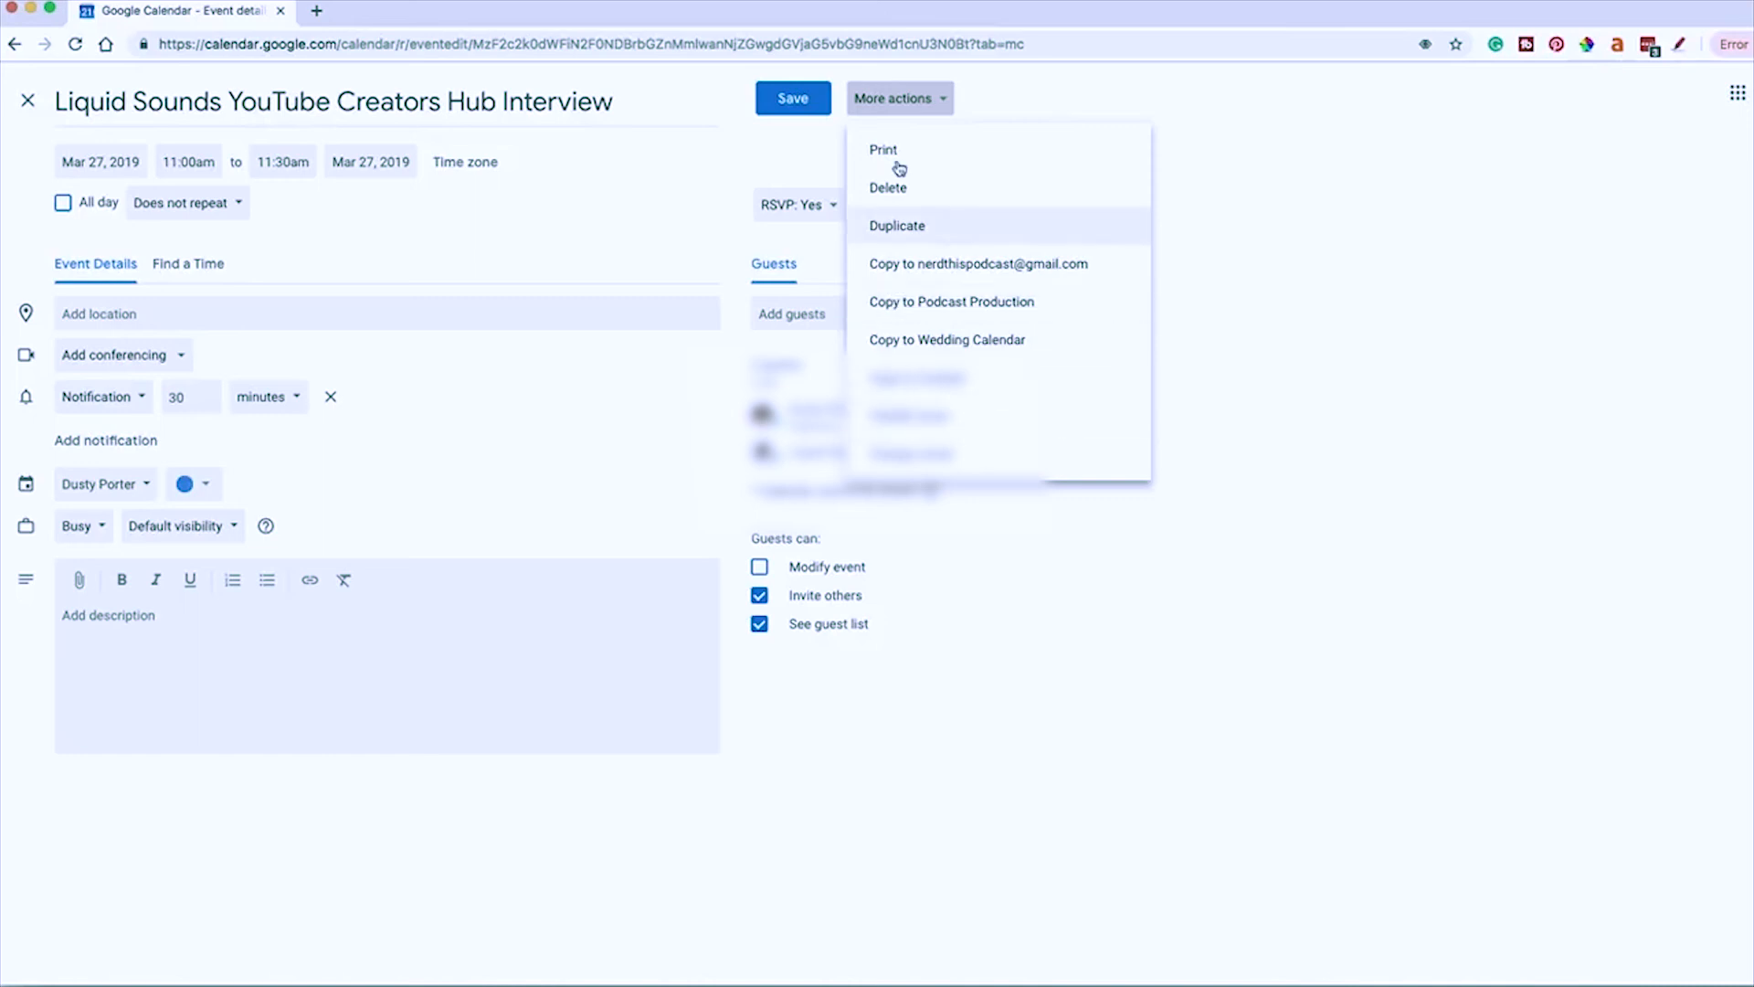
pyautogui.click(1371, 456)
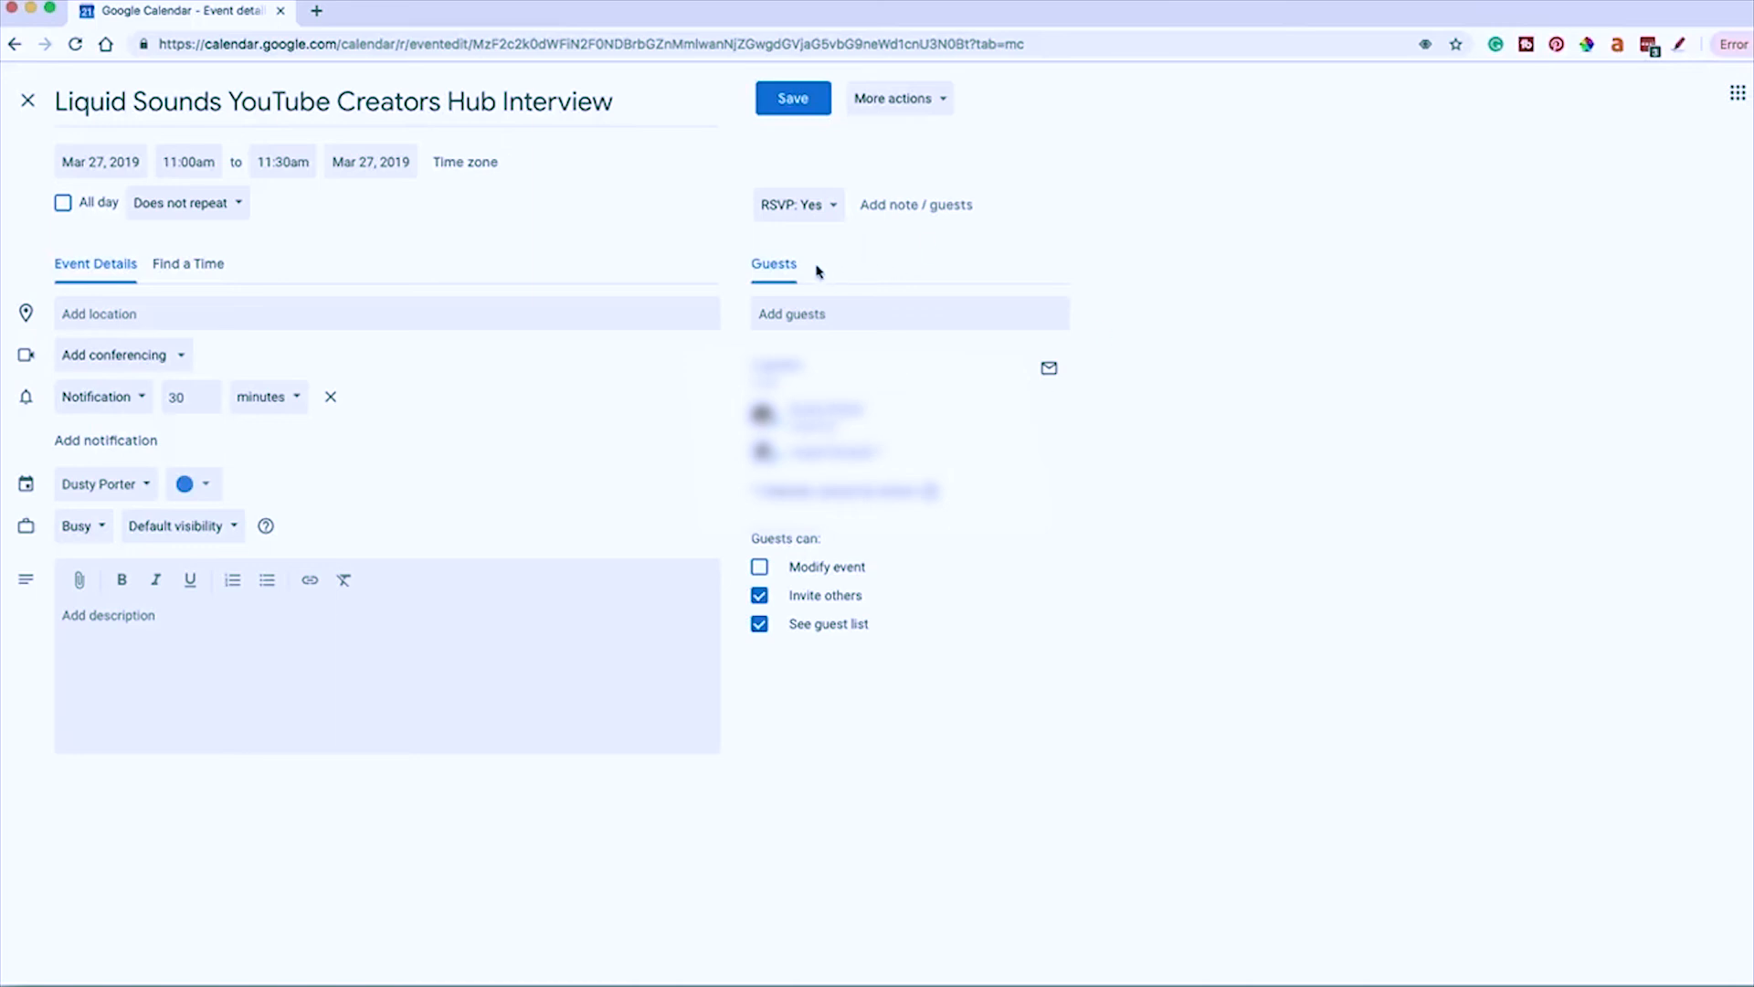
pyautogui.click(31, 103)
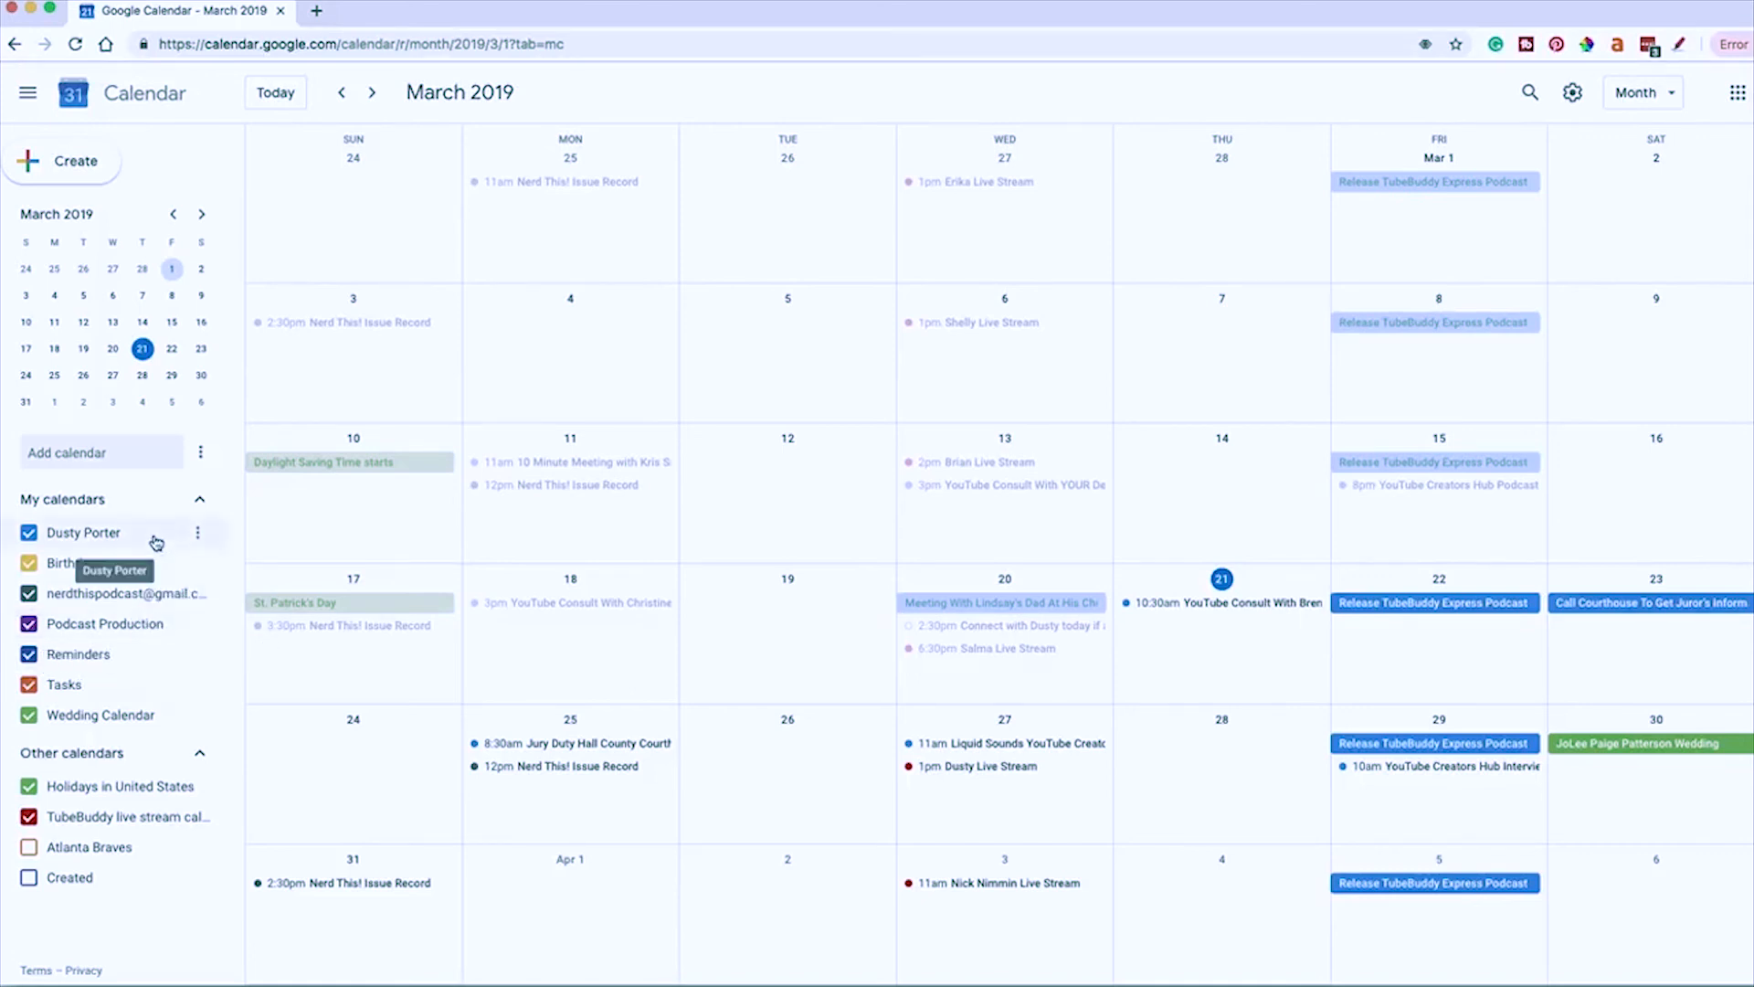
# - Look through the ways to add a calendar, examine the import and export settings, and return to the March 2019 view
pyautogui.click(101, 449)
pyautogui.click(199, 452)
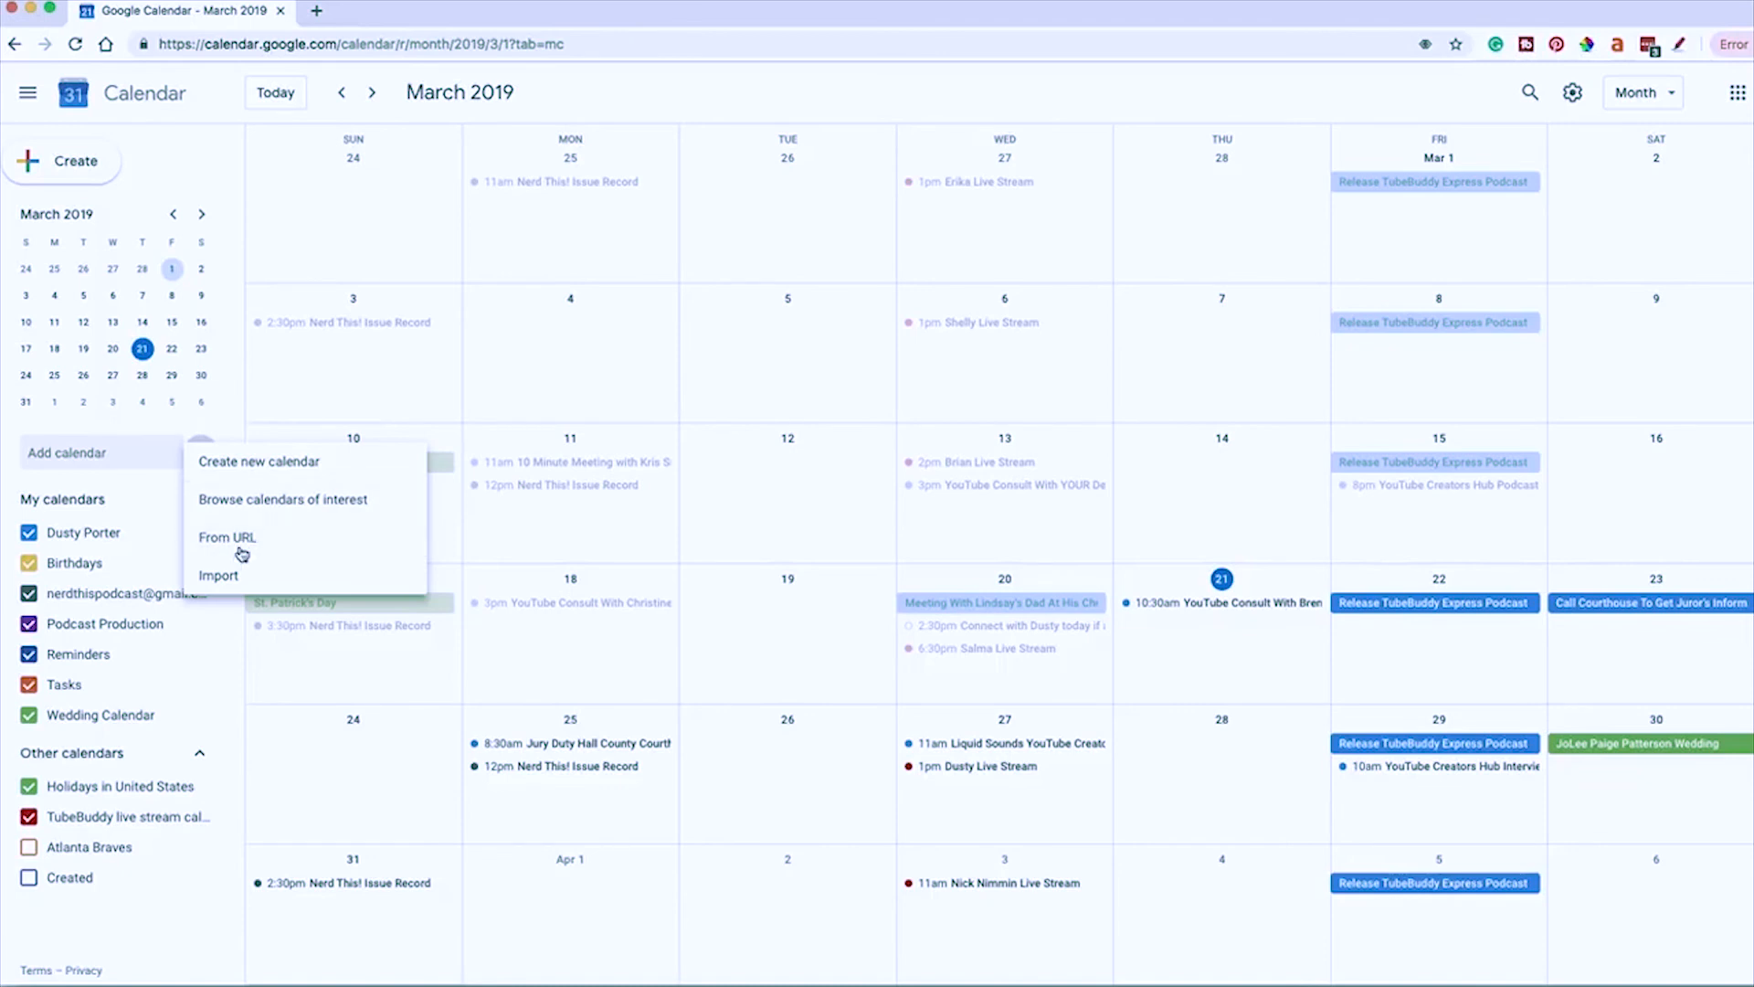
pyautogui.click(235, 577)
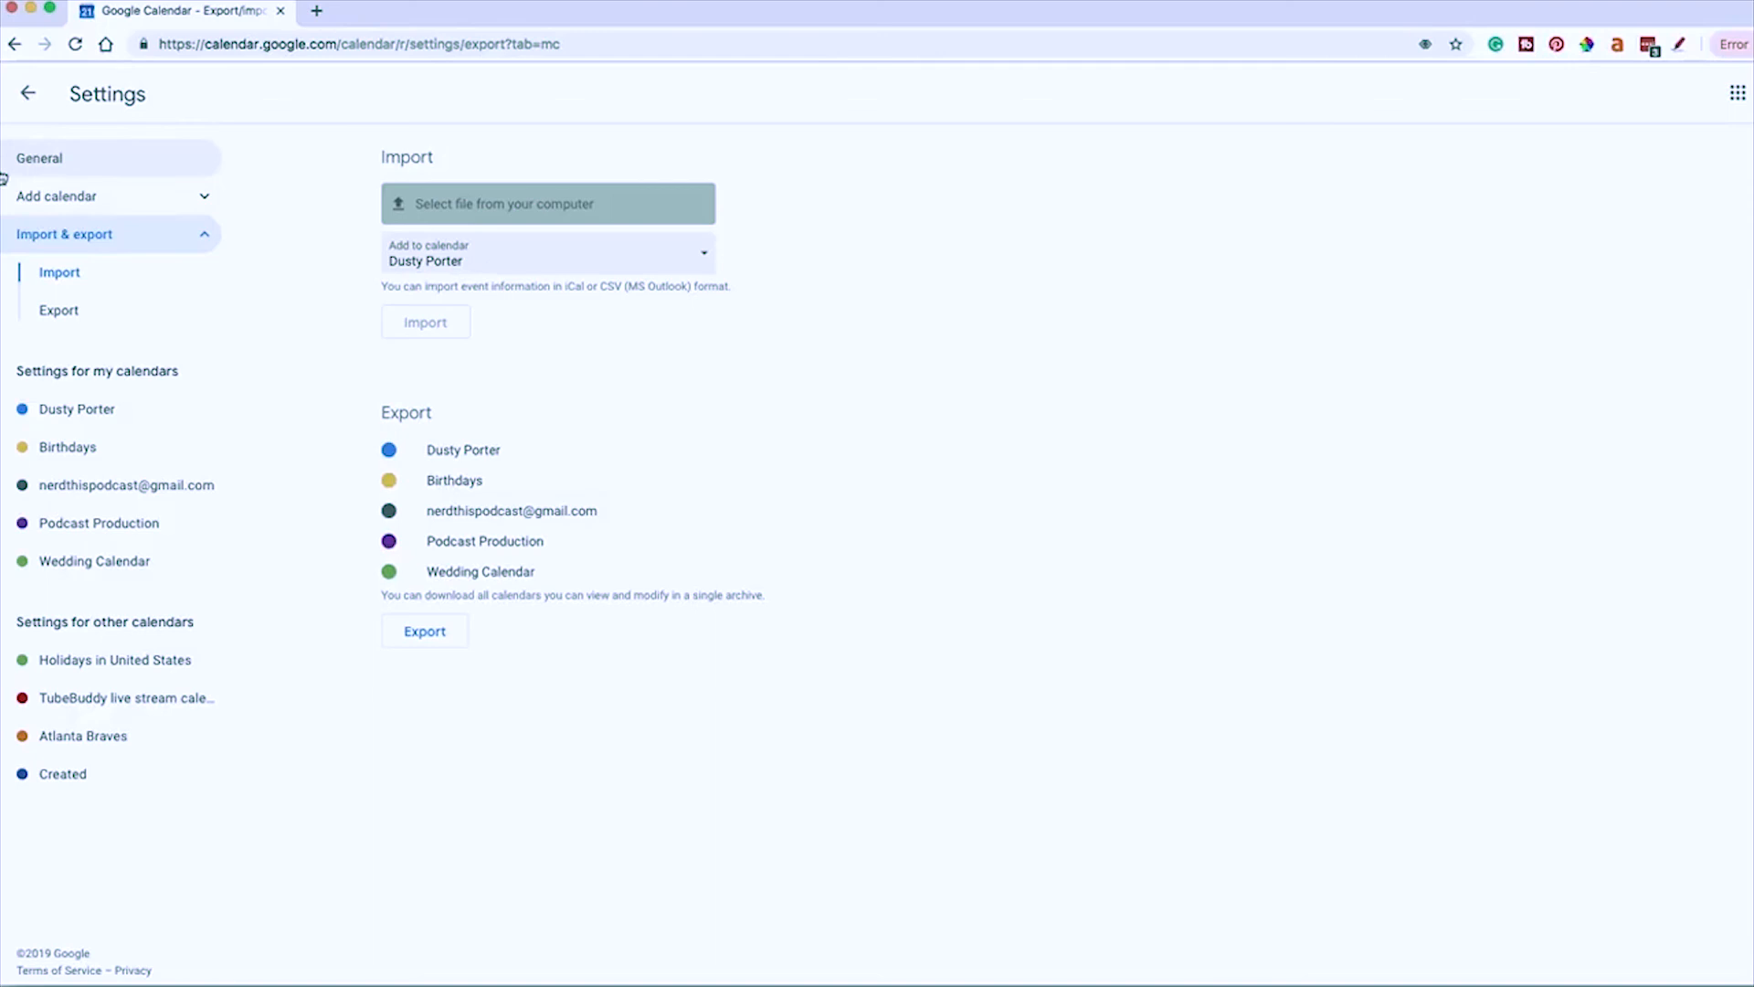
pyautogui.click(31, 99)
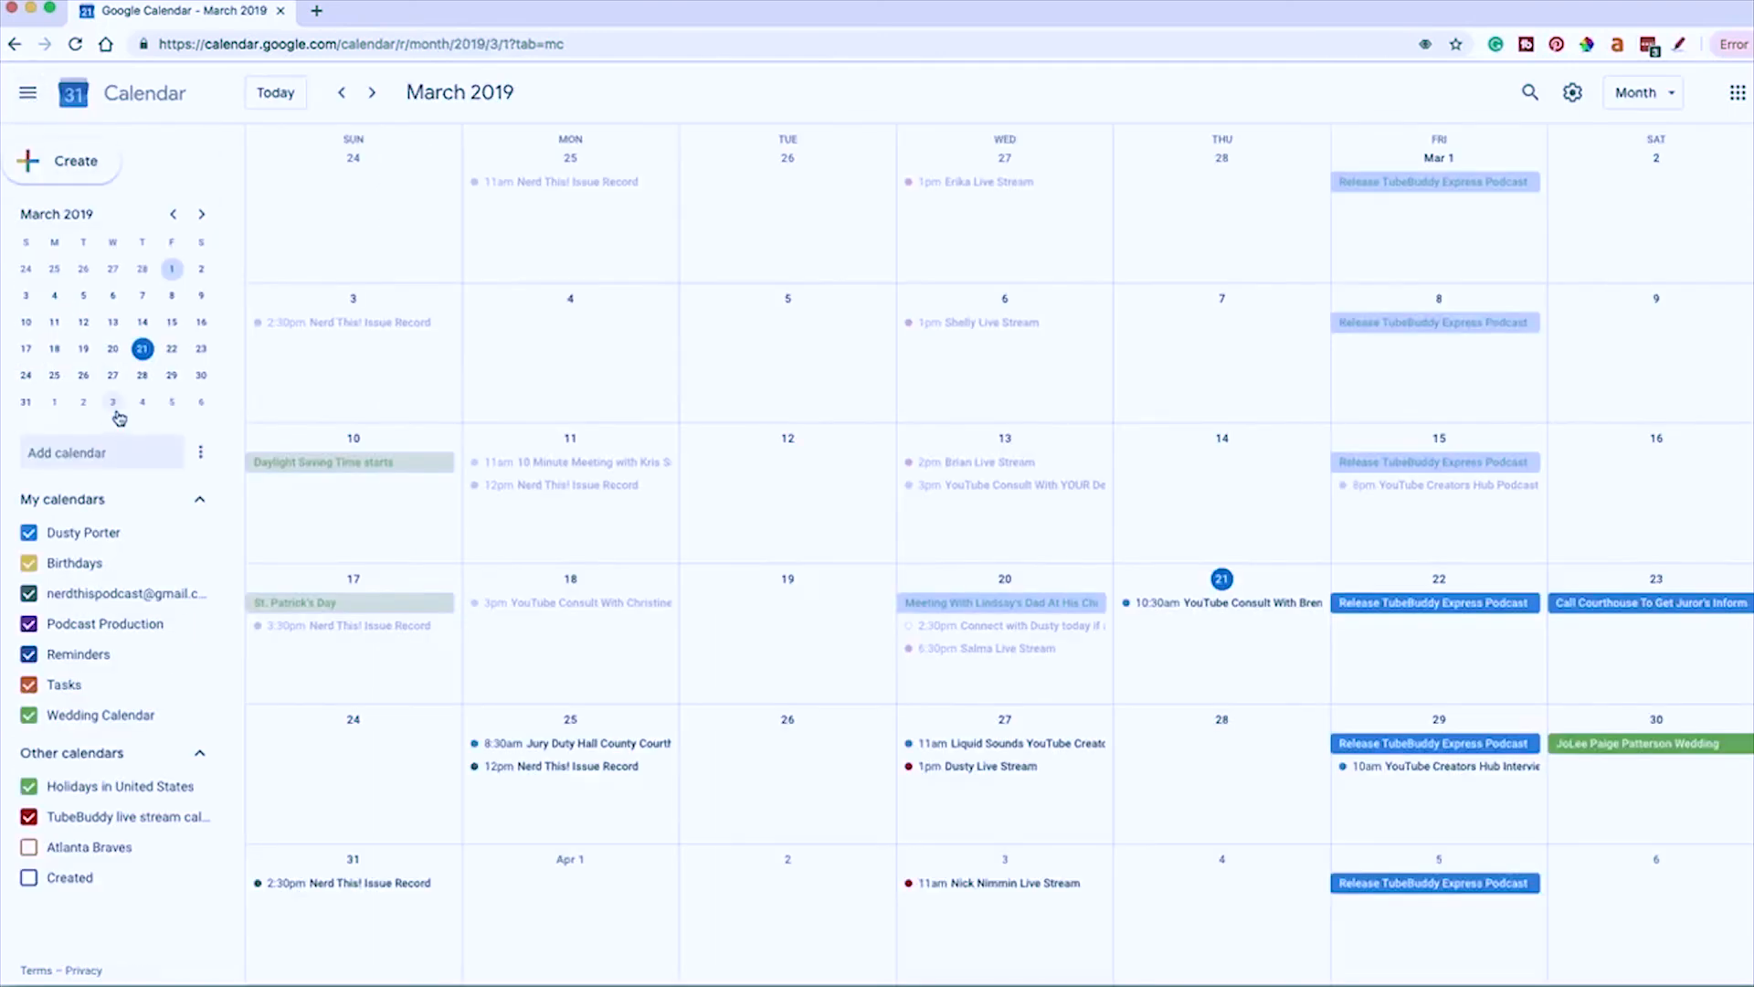
# - Create a new calendar named Calendar 2 Tut with the description "asdfadf", keeping the Eastern Time - New York time zone
pyautogui.click(201, 454)
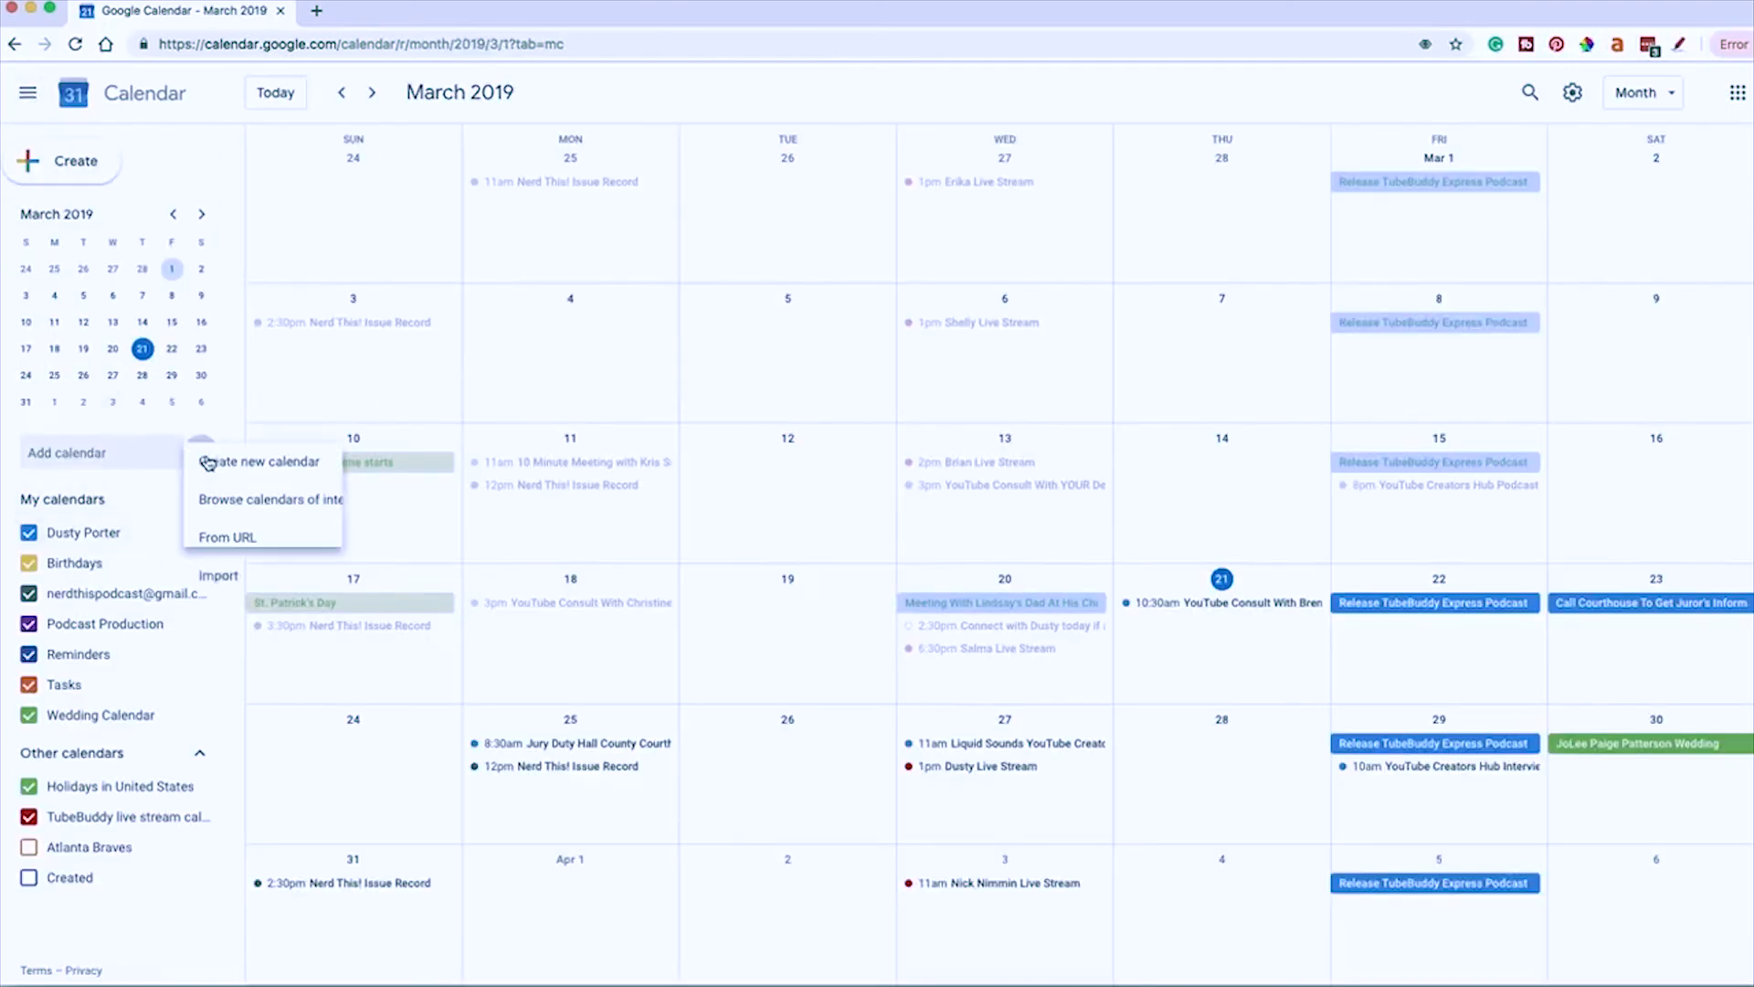
pyautogui.click(245, 463)
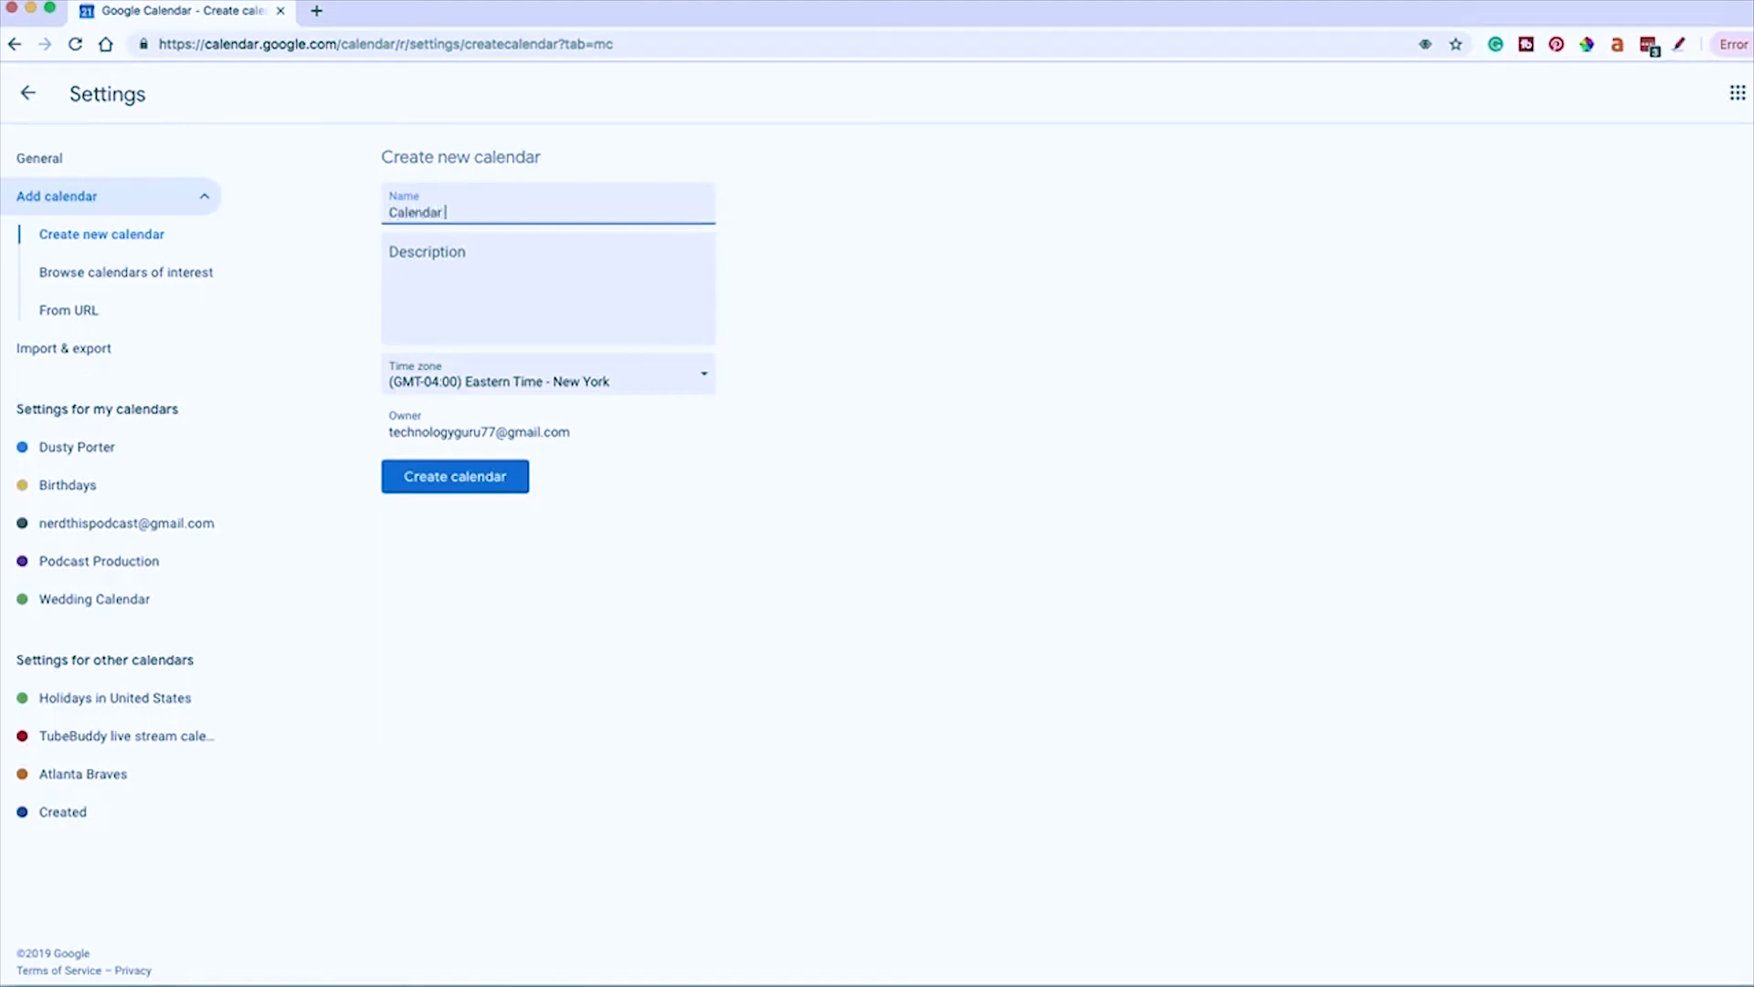
pyautogui.click(474, 329)
pyautogui.write('asdfadf')
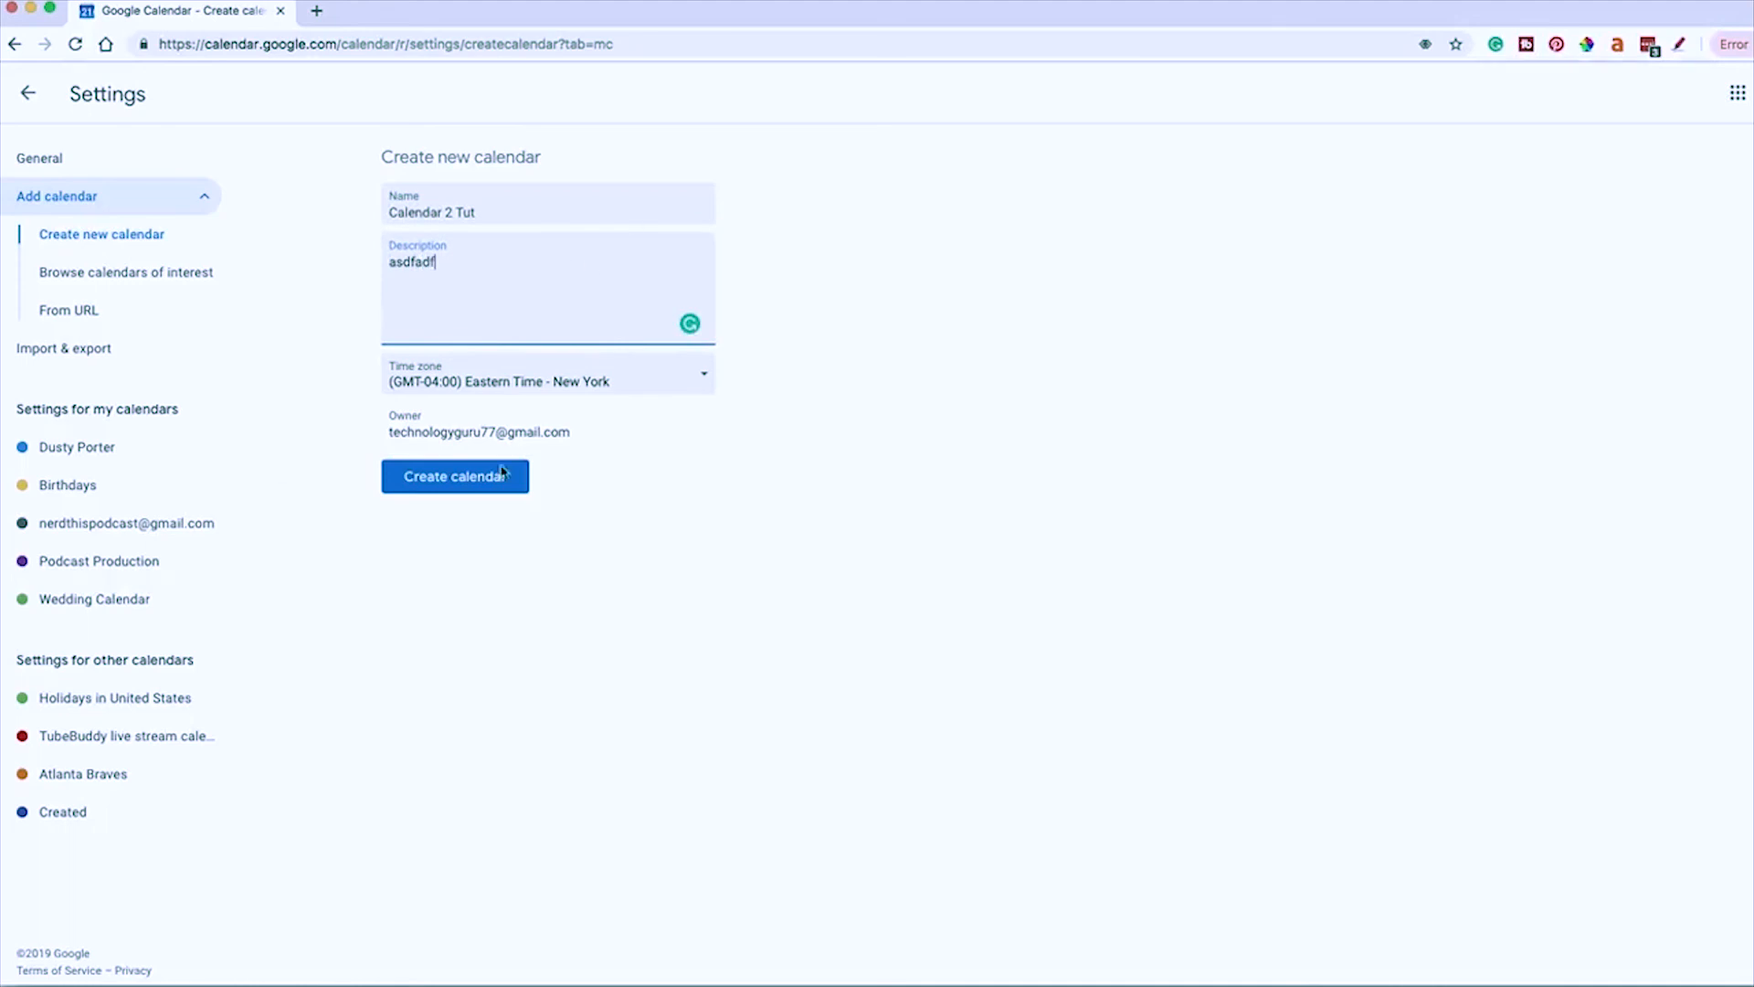
pyautogui.click(450, 382)
pyautogui.click(567, 211)
pyautogui.click(451, 484)
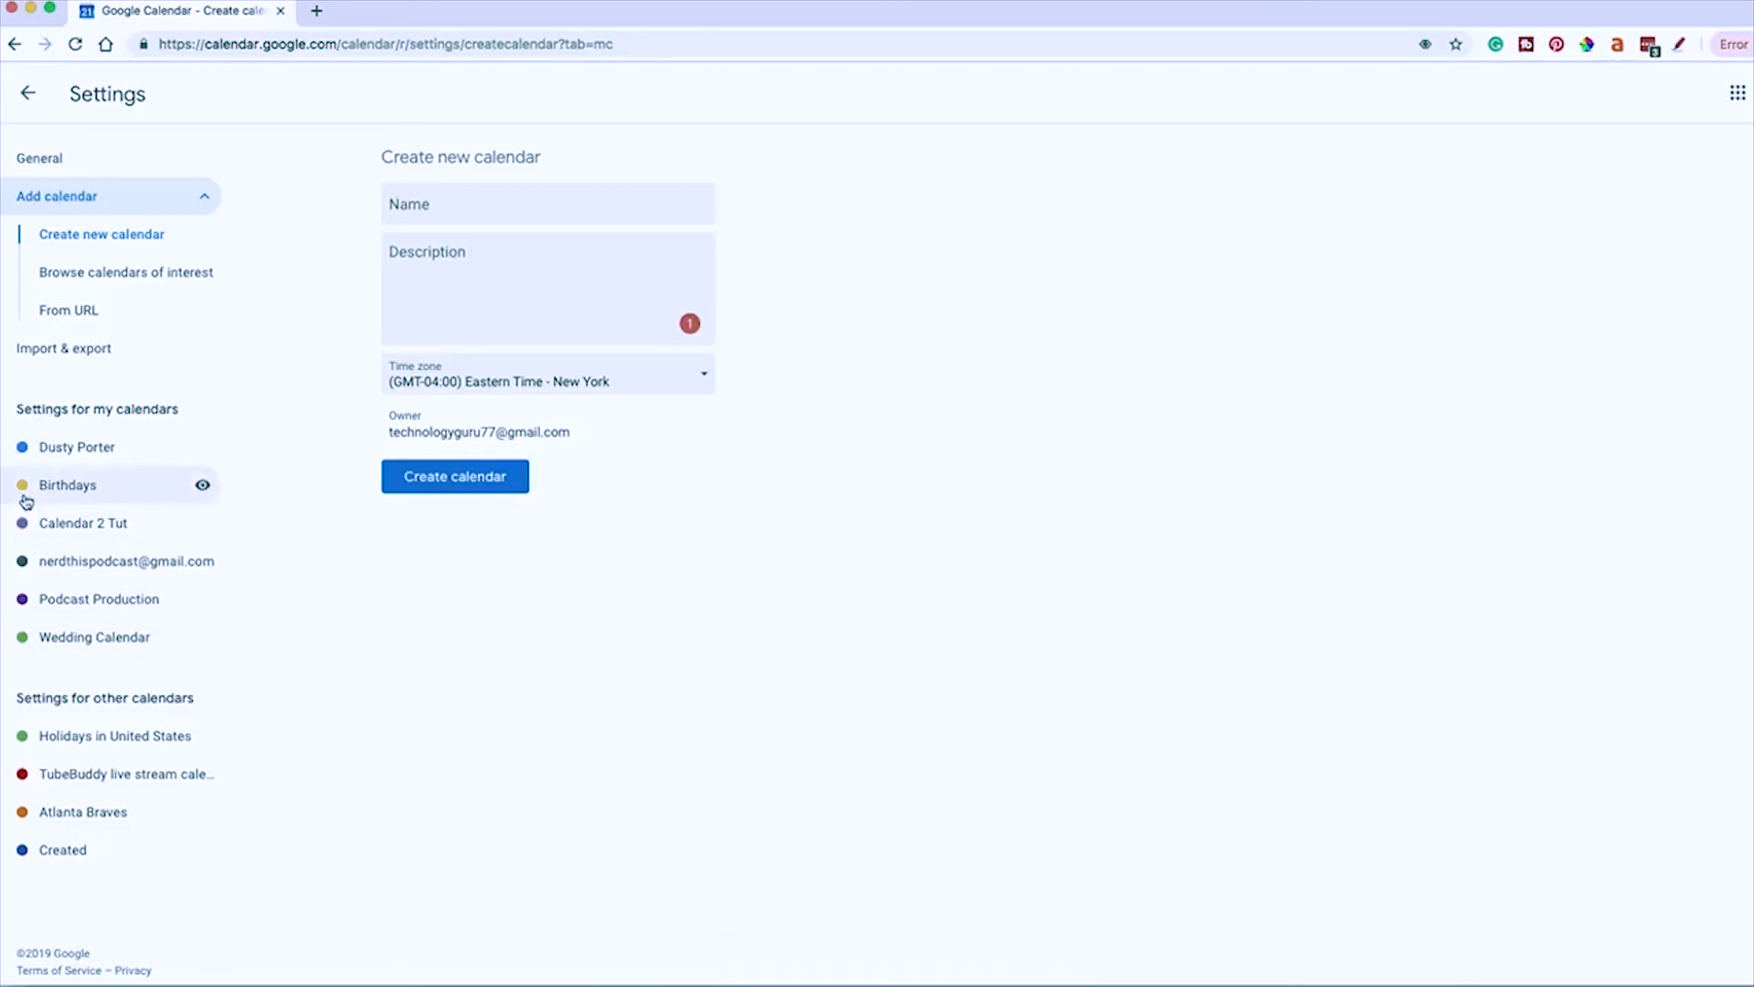
# - Examine the primary calendar's access, sharing, notification and integration settings, and return to the month view
pyautogui.click(64, 450)
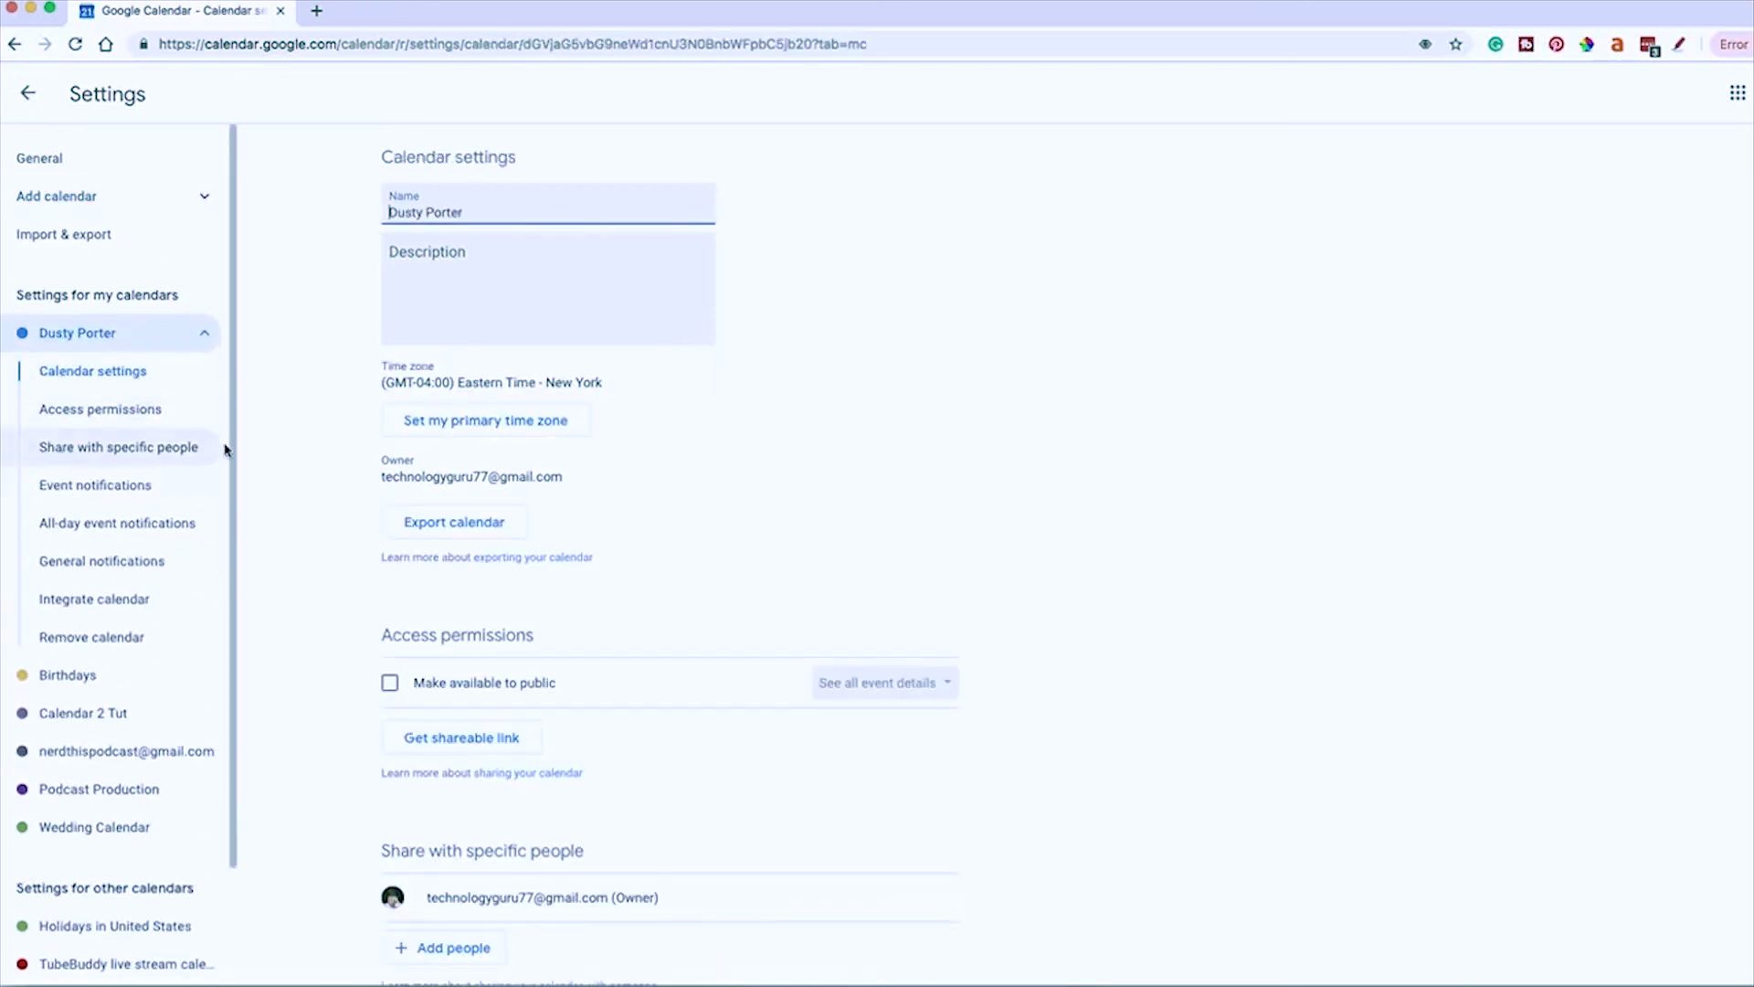
pyautogui.click(117, 408)
pyautogui.click(110, 450)
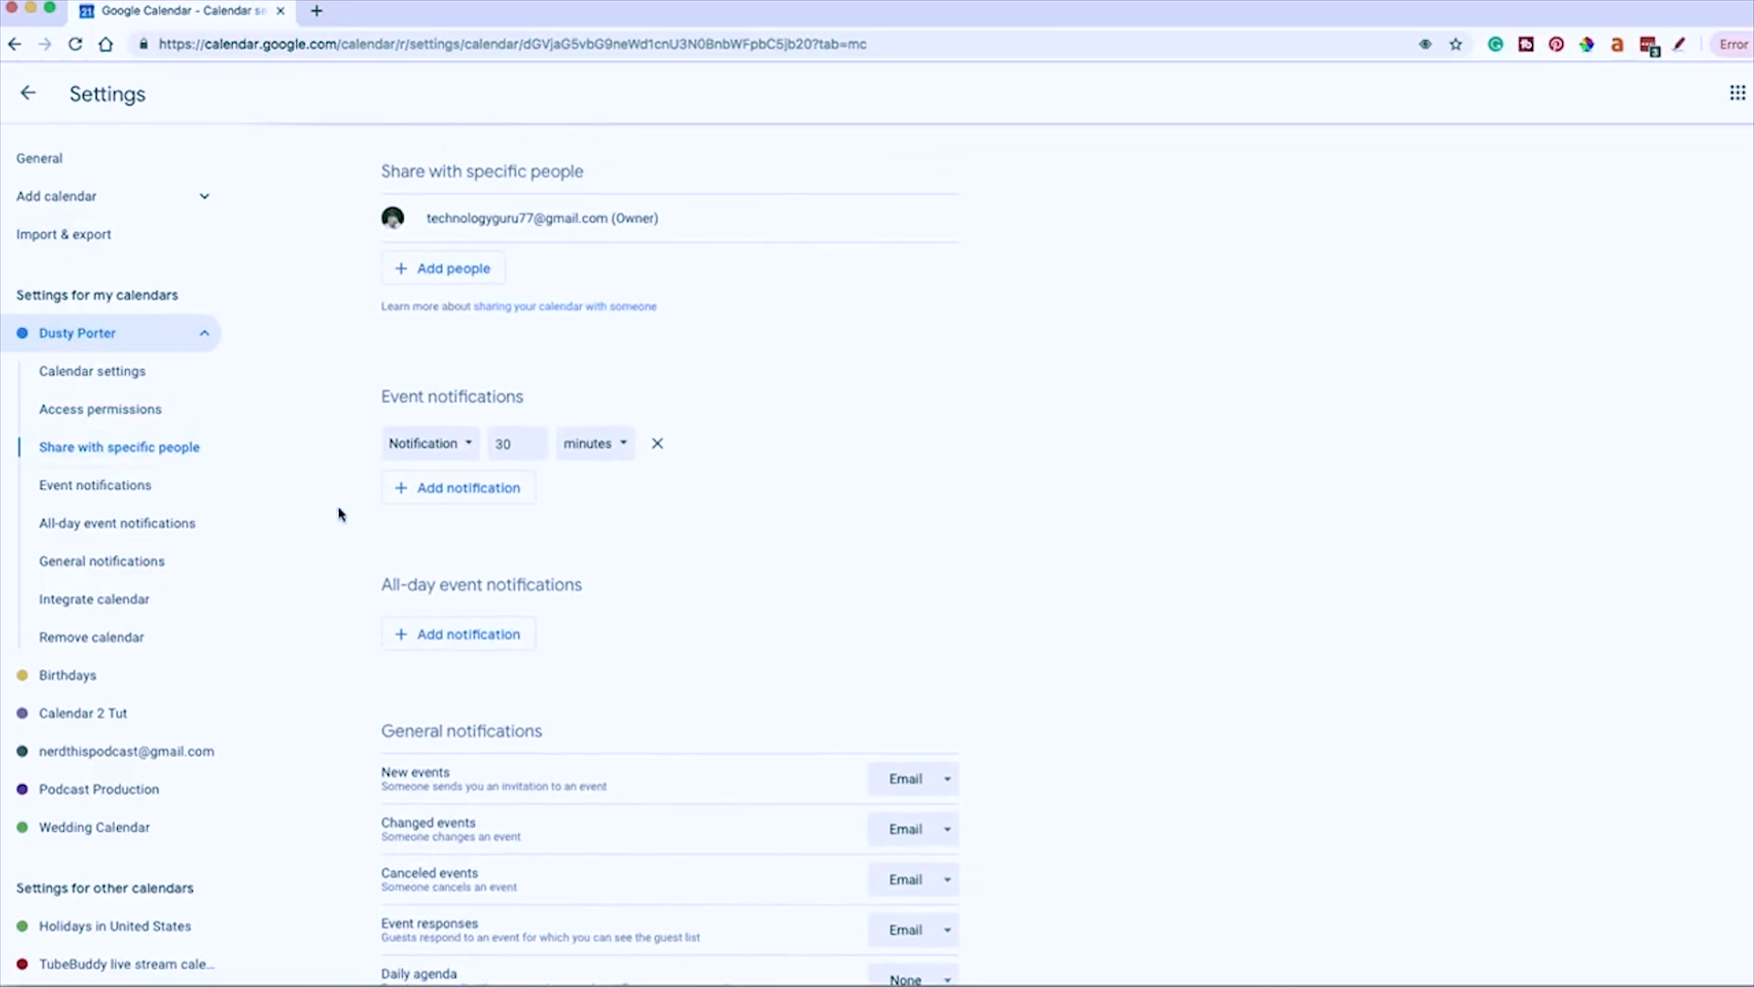
pyautogui.scroll(8, 329, 507)
pyautogui.scroll(-5, 316, 522)
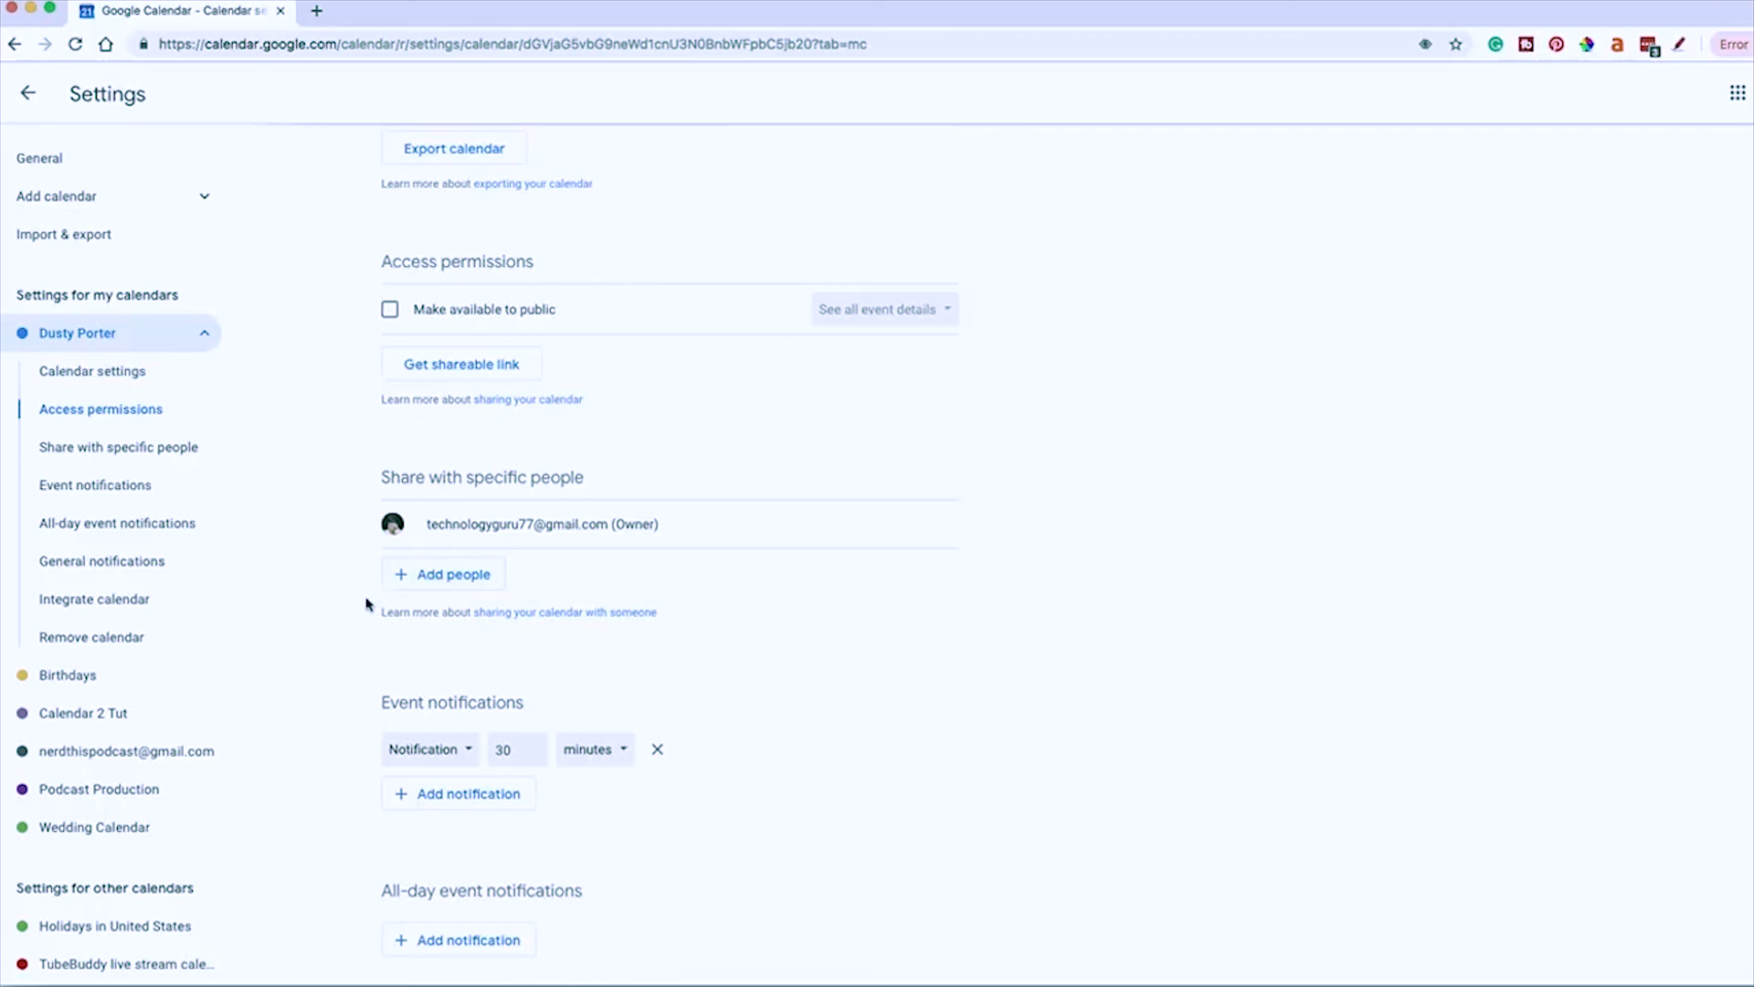
pyautogui.scroll(-3, 338, 653)
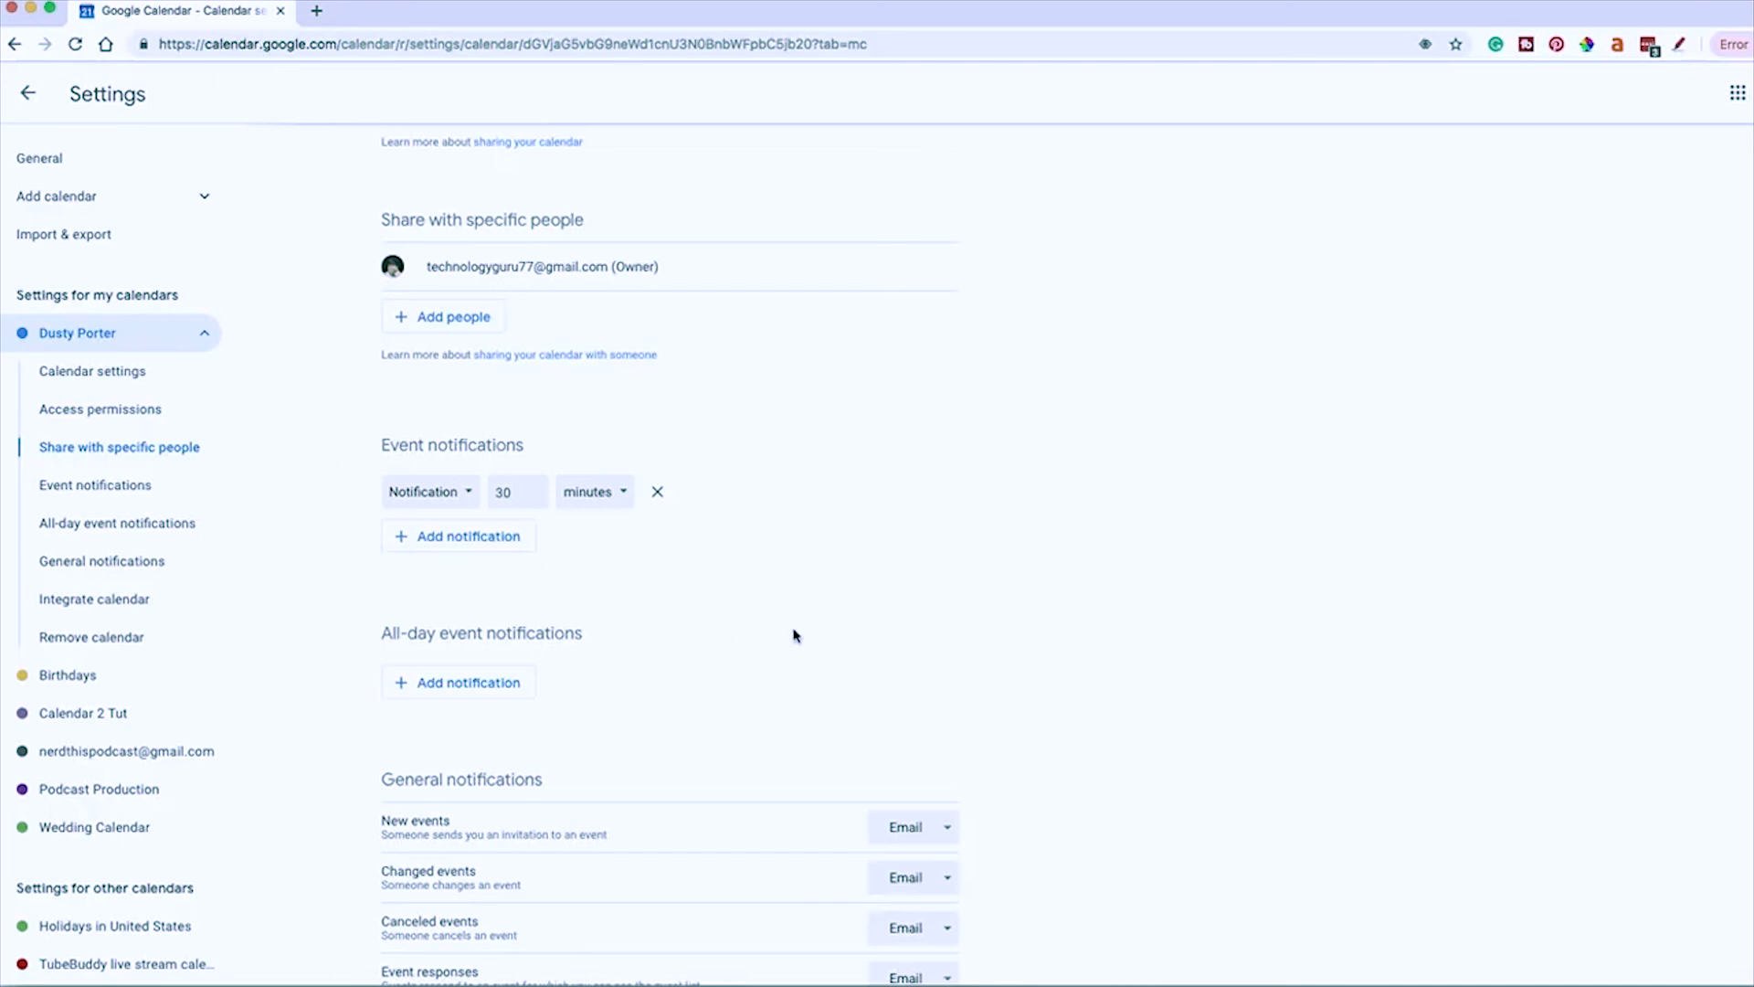
pyautogui.scroll(-2, 797, 594)
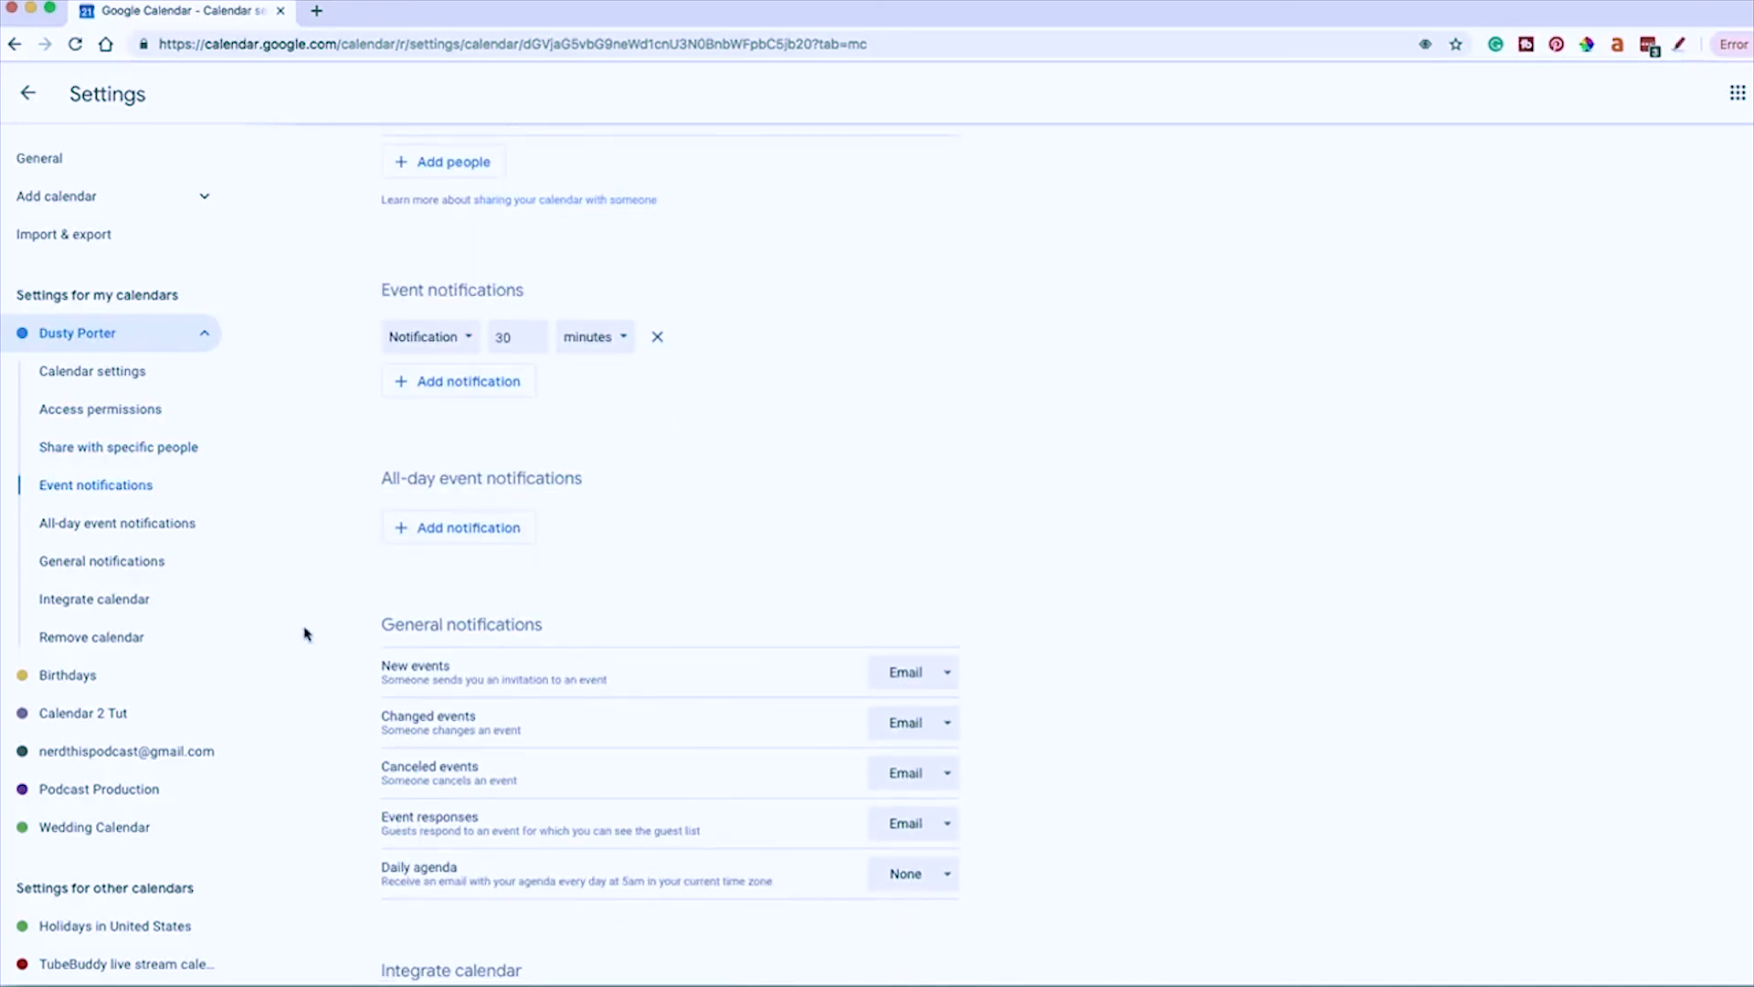
pyautogui.scroll(-3, 320, 677)
pyautogui.scroll(-5, 353, 580)
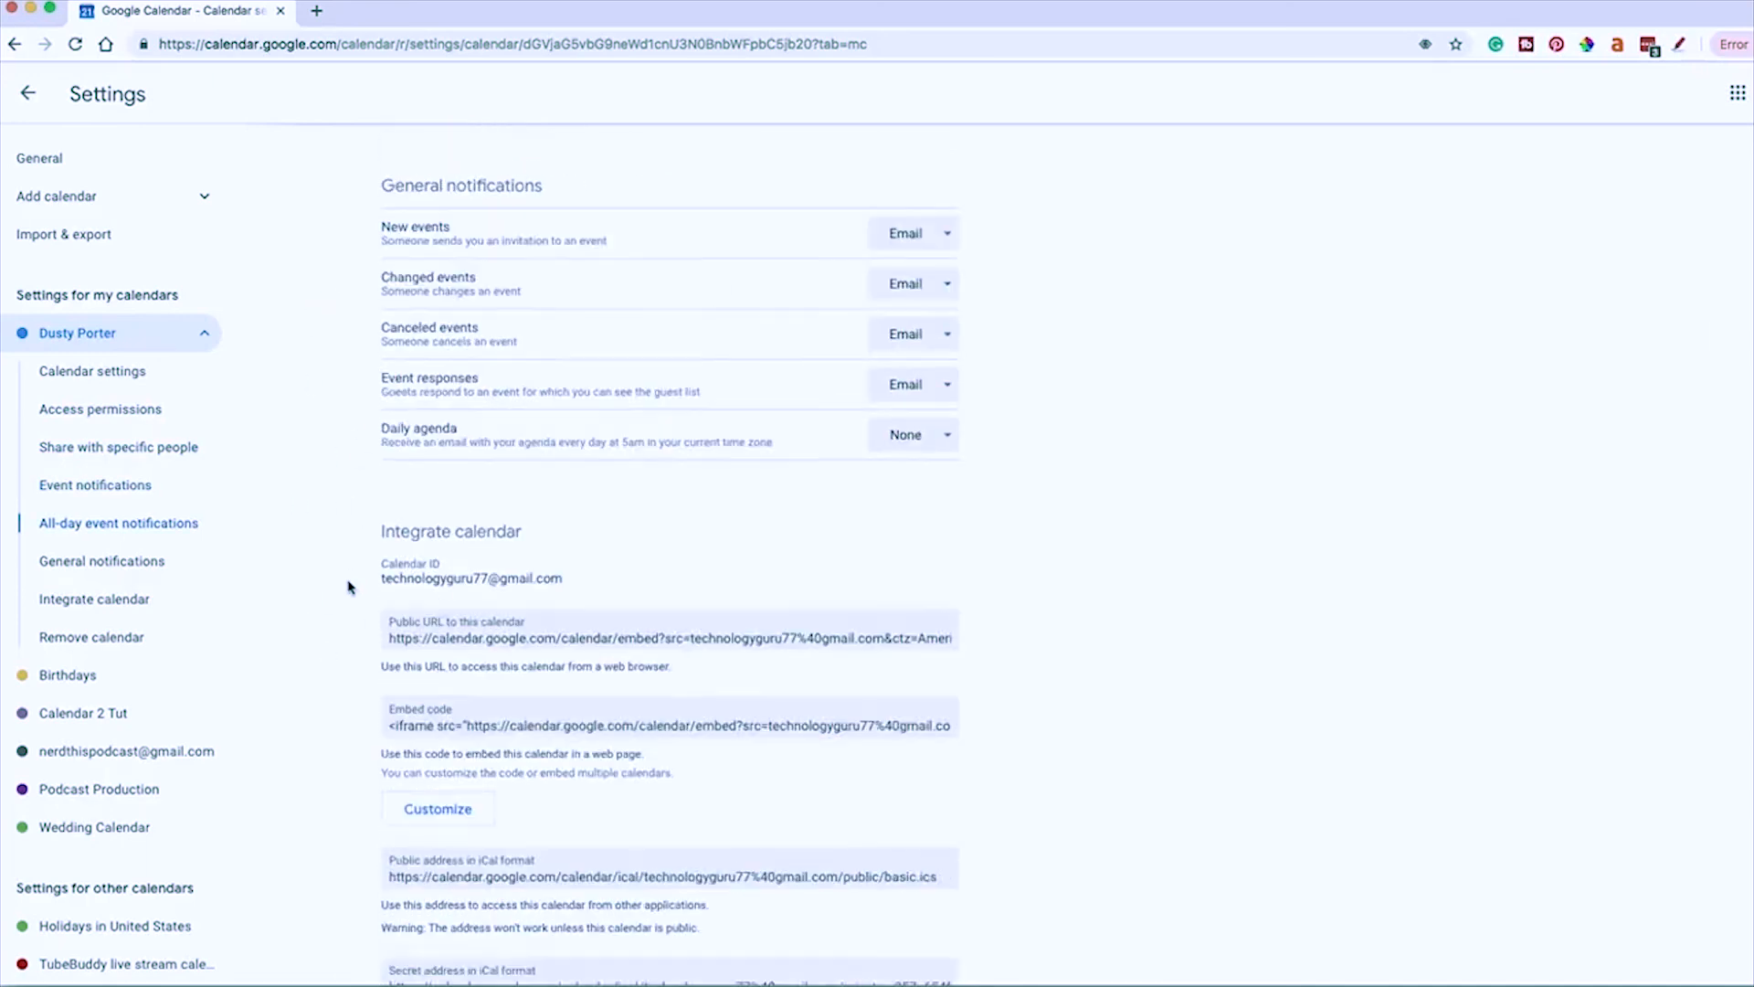
pyautogui.scroll(6, 360, 584)
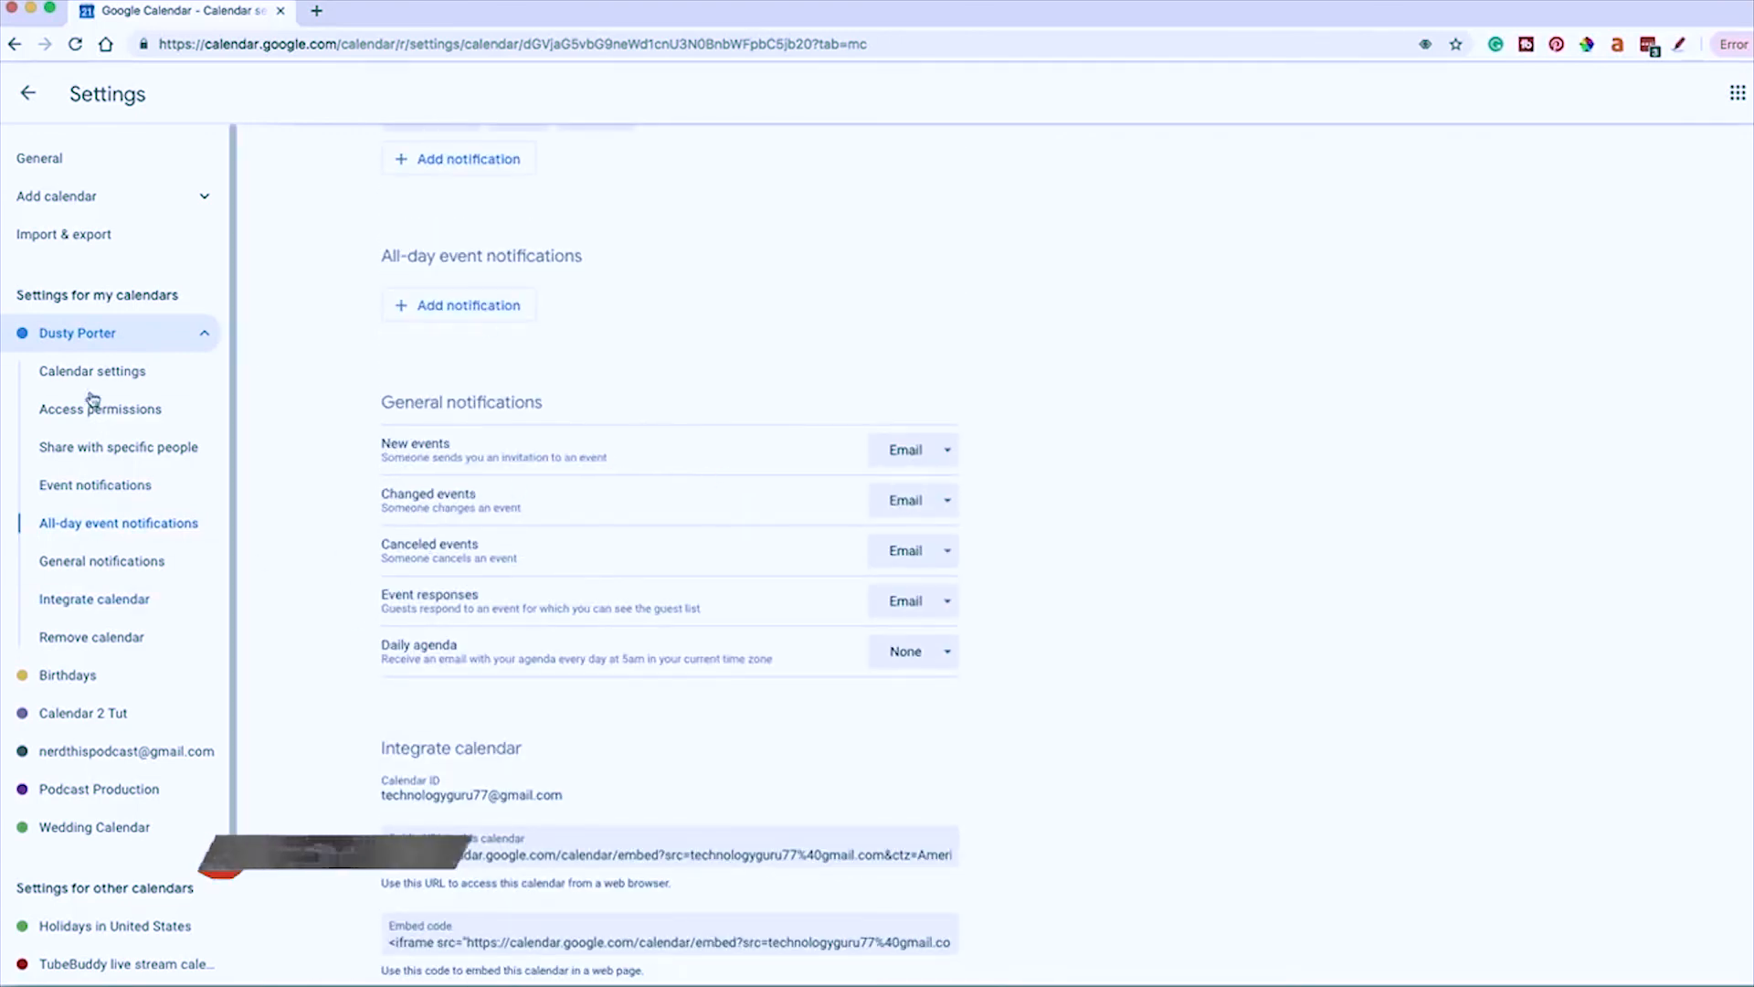
pyautogui.scroll(1, 271, 560)
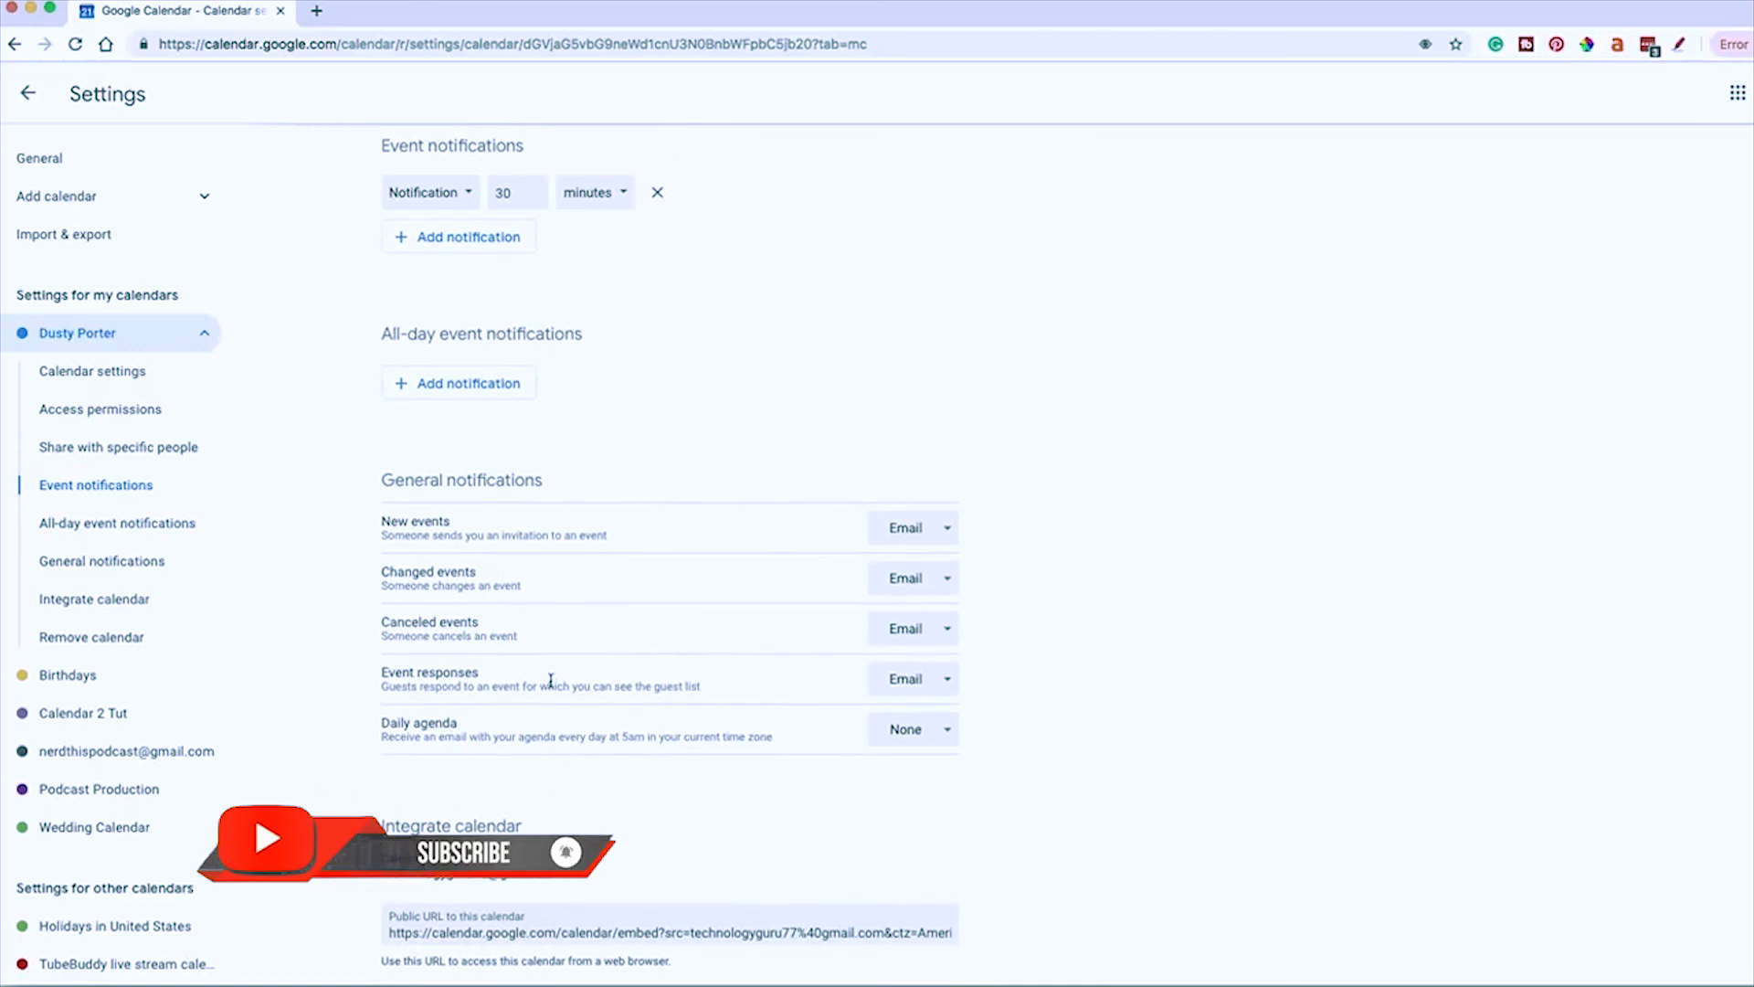
pyautogui.scroll(-1, 615, 690)
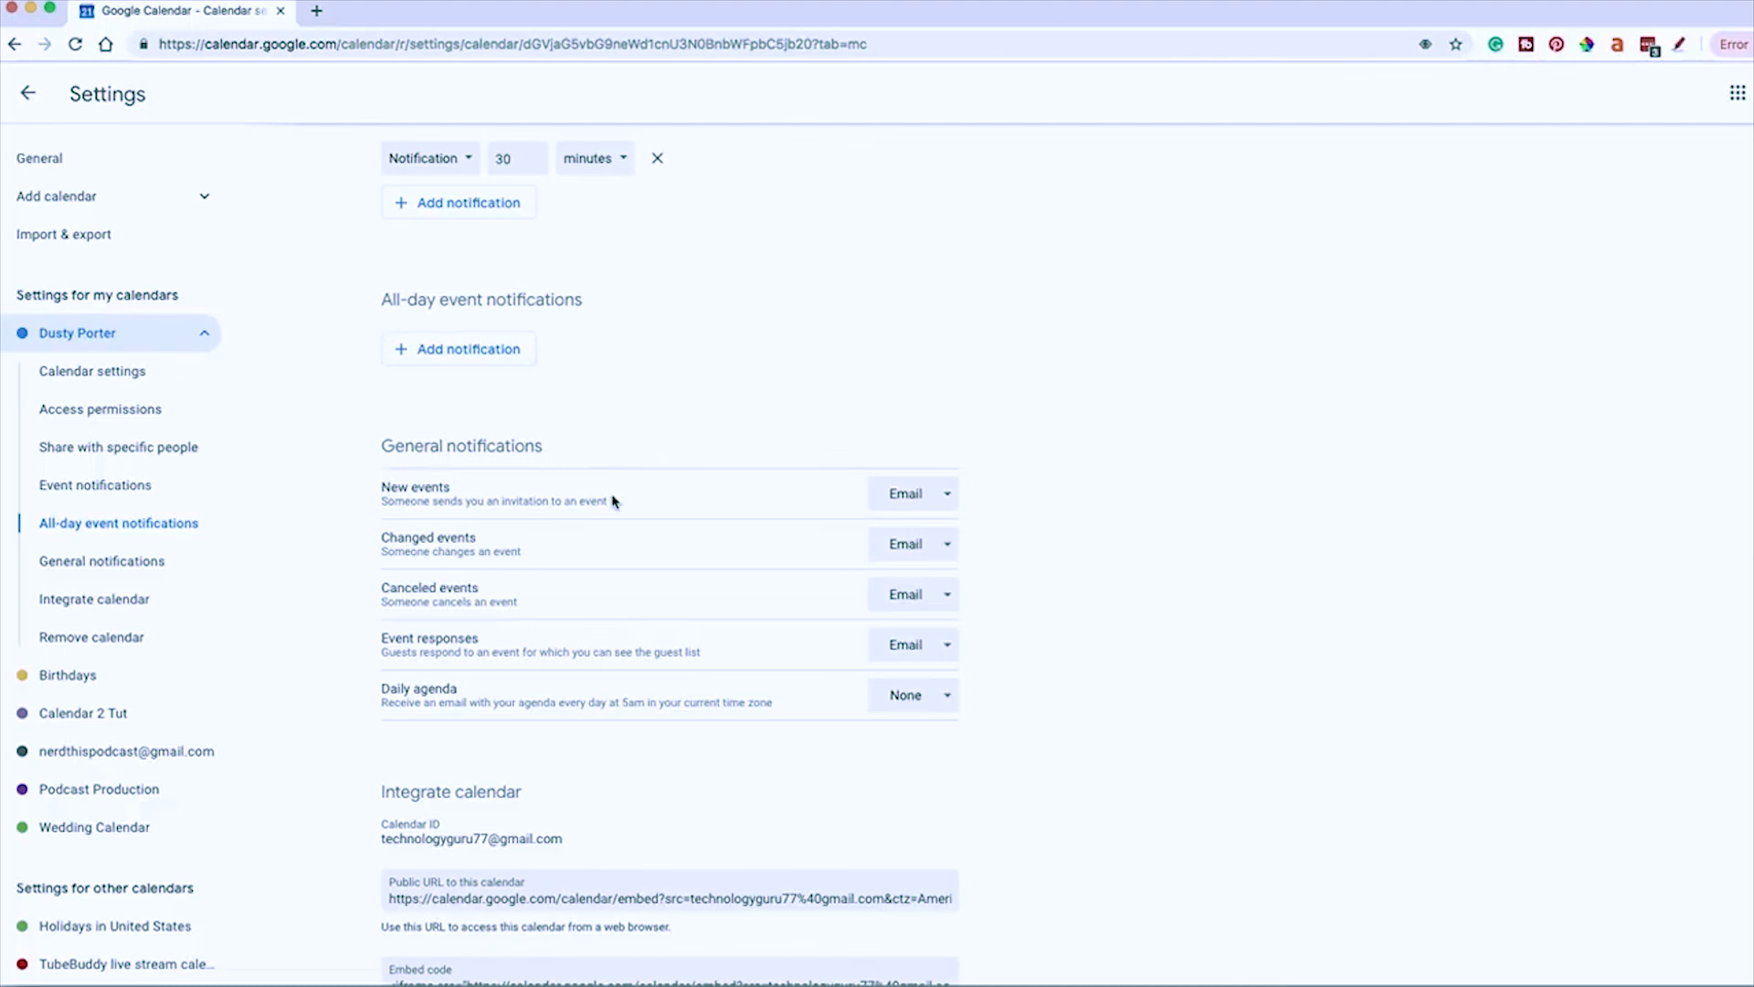
pyautogui.scroll(6, 608, 530)
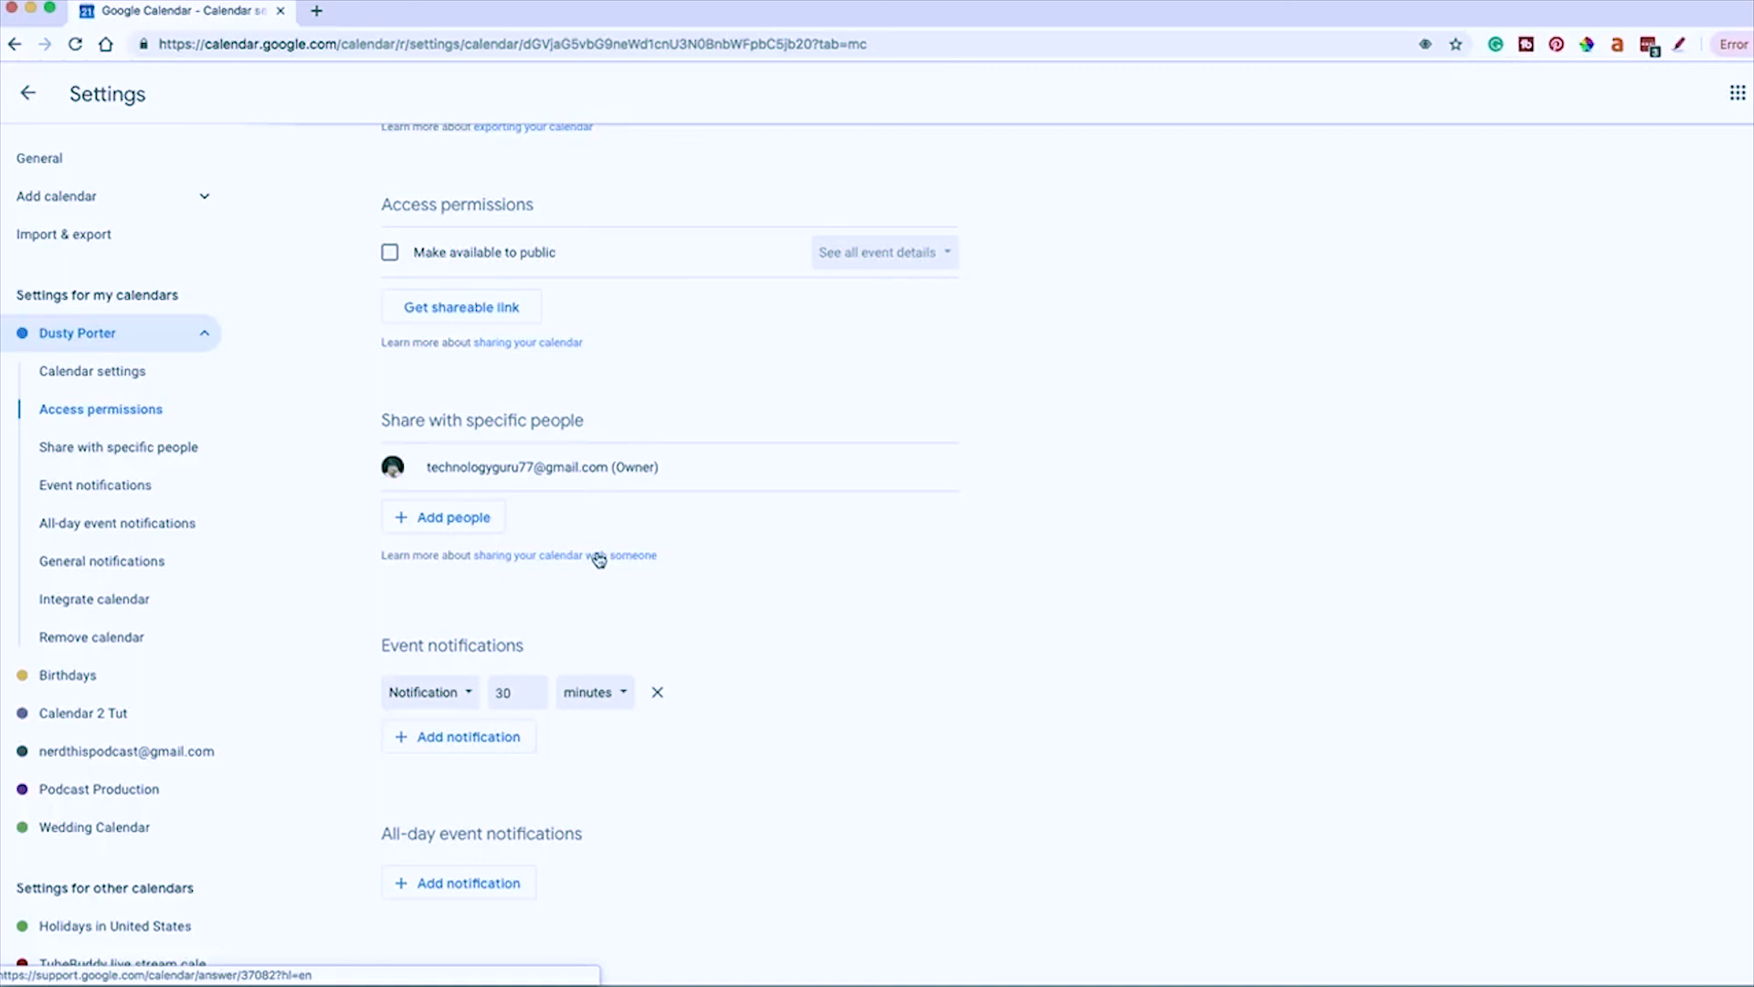
pyautogui.click(26, 95)
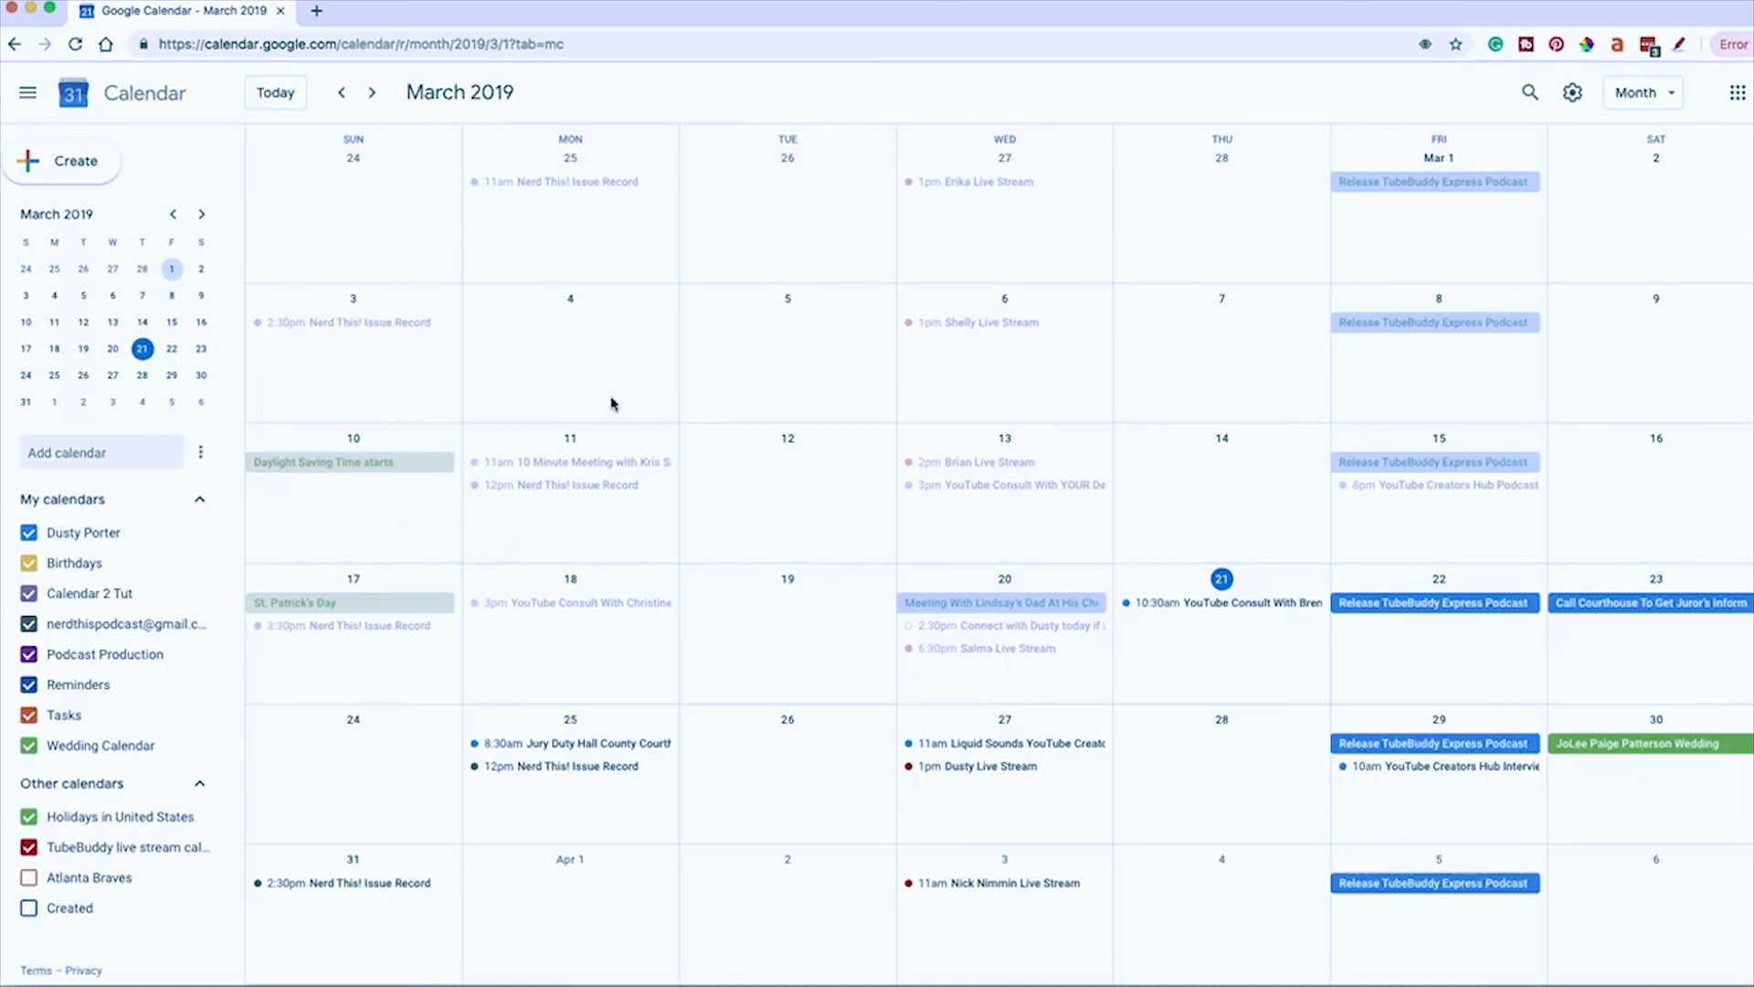
# - Permanently delete the Calendar 2 Tut calendar through its removal settings and return to the March 2019 month view
pyautogui.click(198, 454)
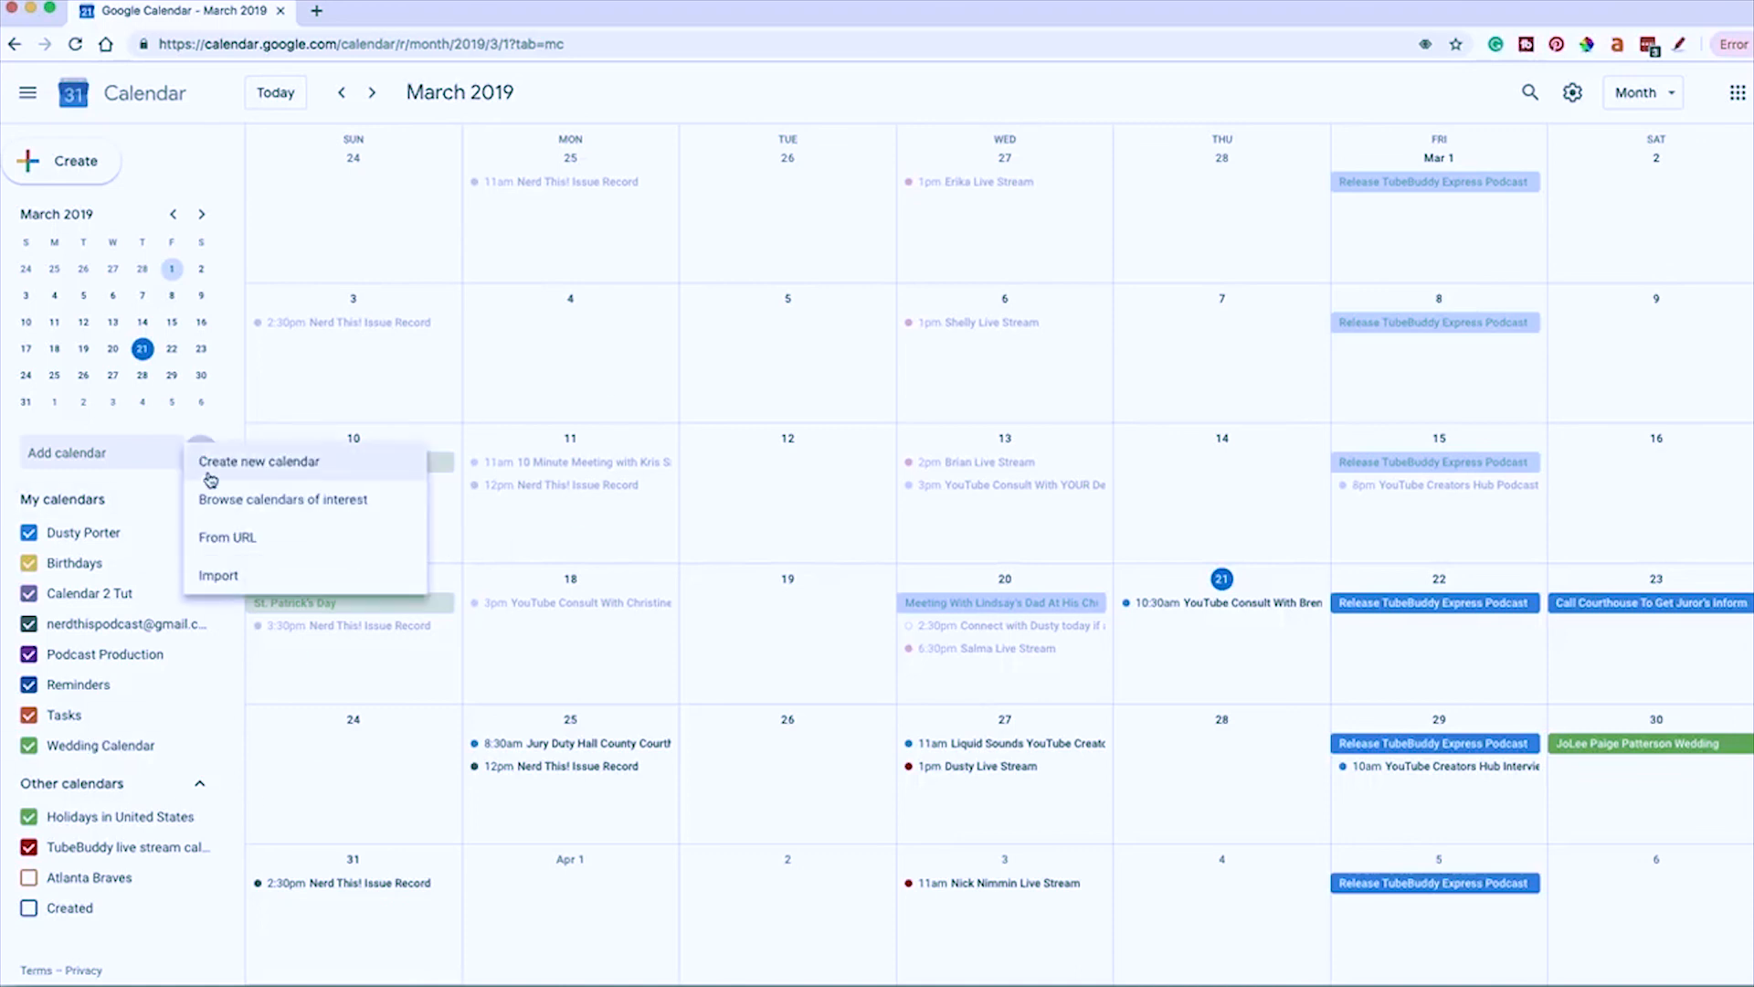
pyautogui.click(240, 467)
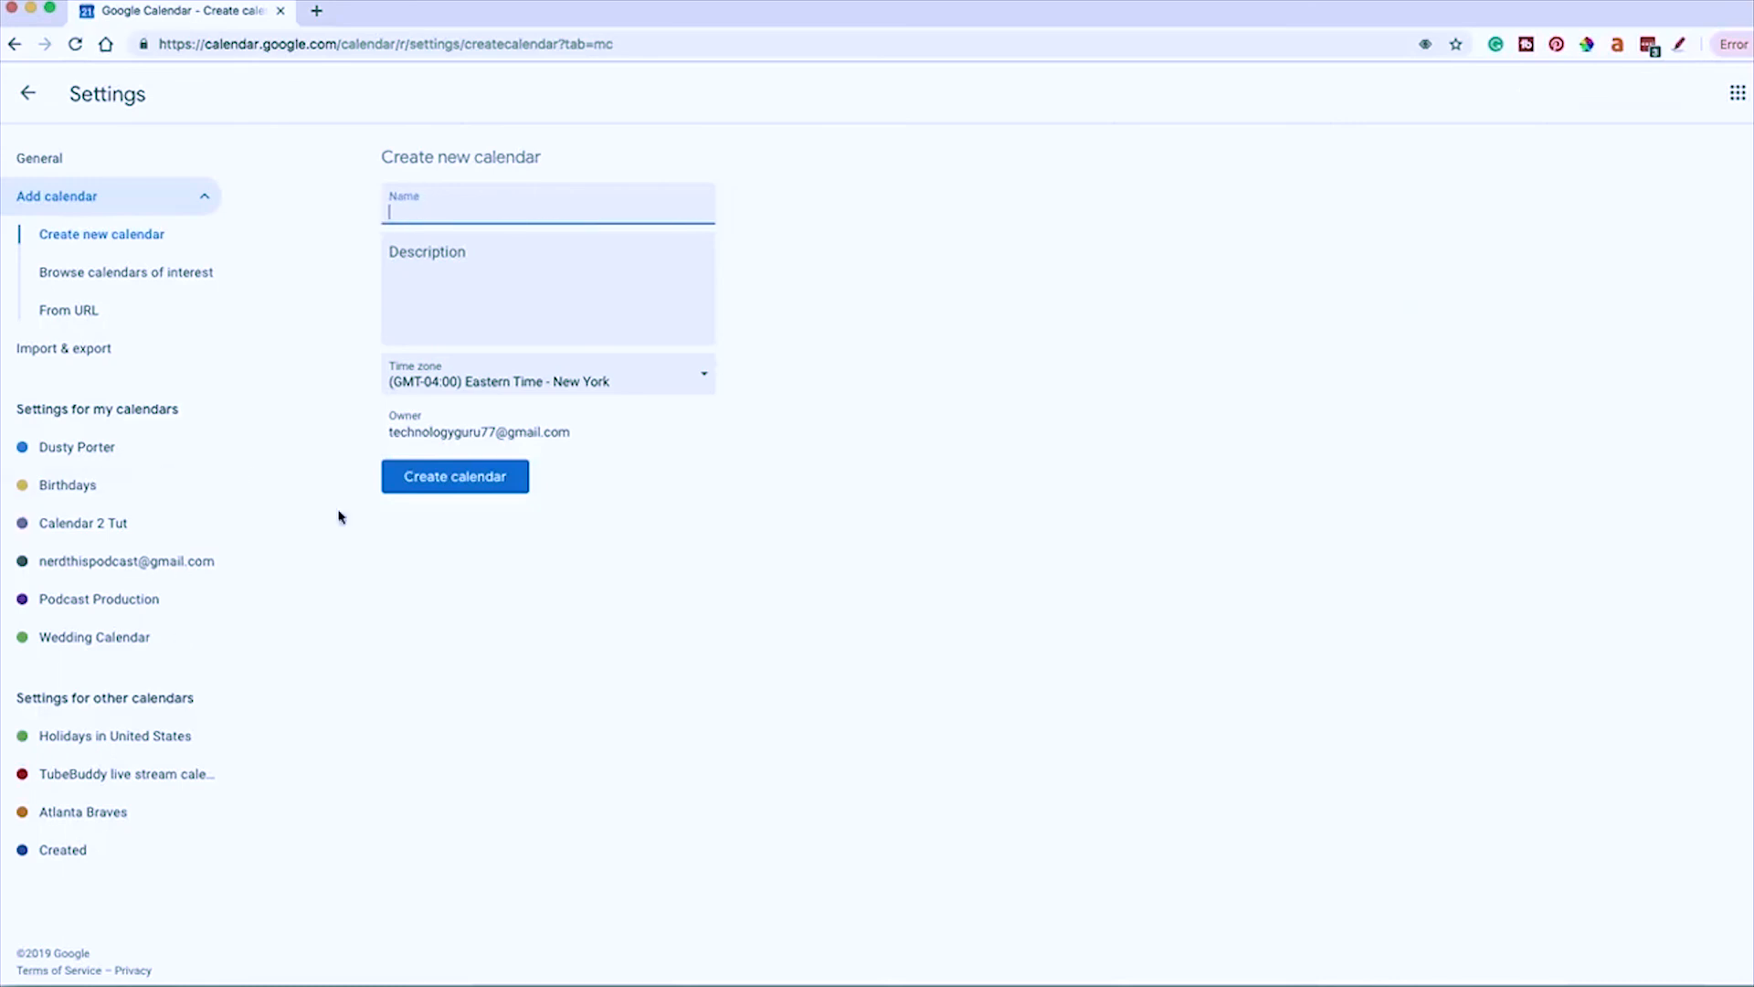
pyautogui.click(86, 526)
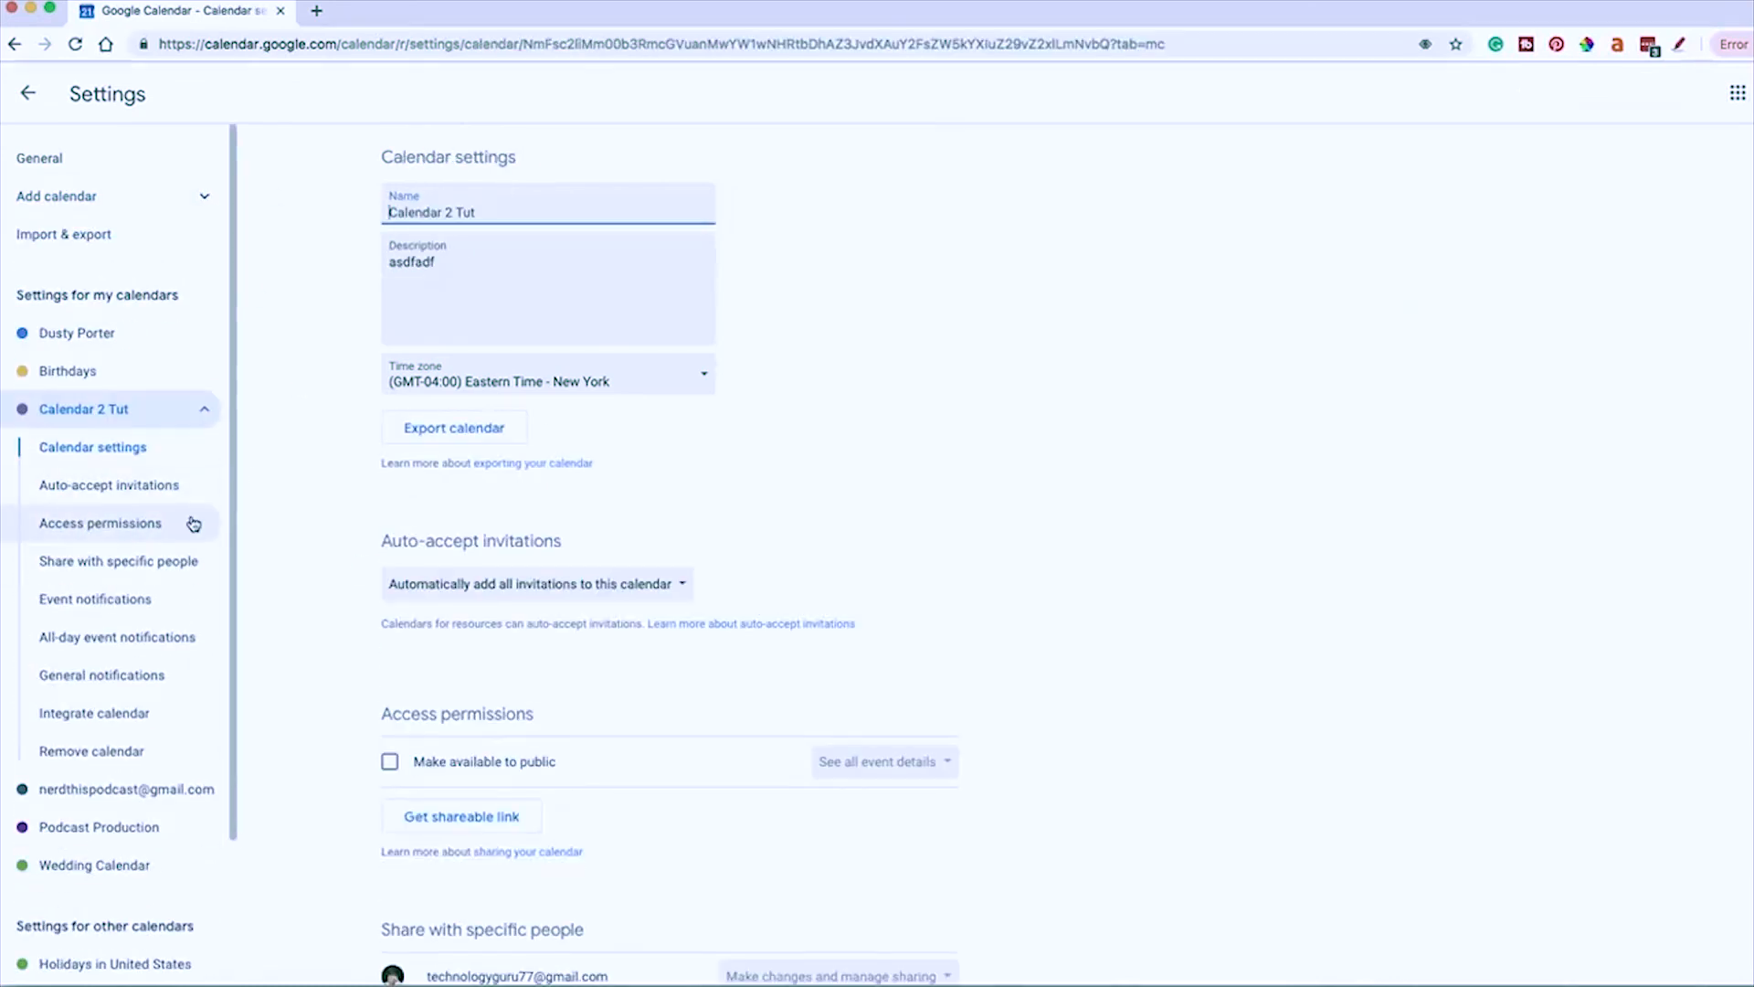
pyautogui.click(204, 409)
pyautogui.click(204, 409)
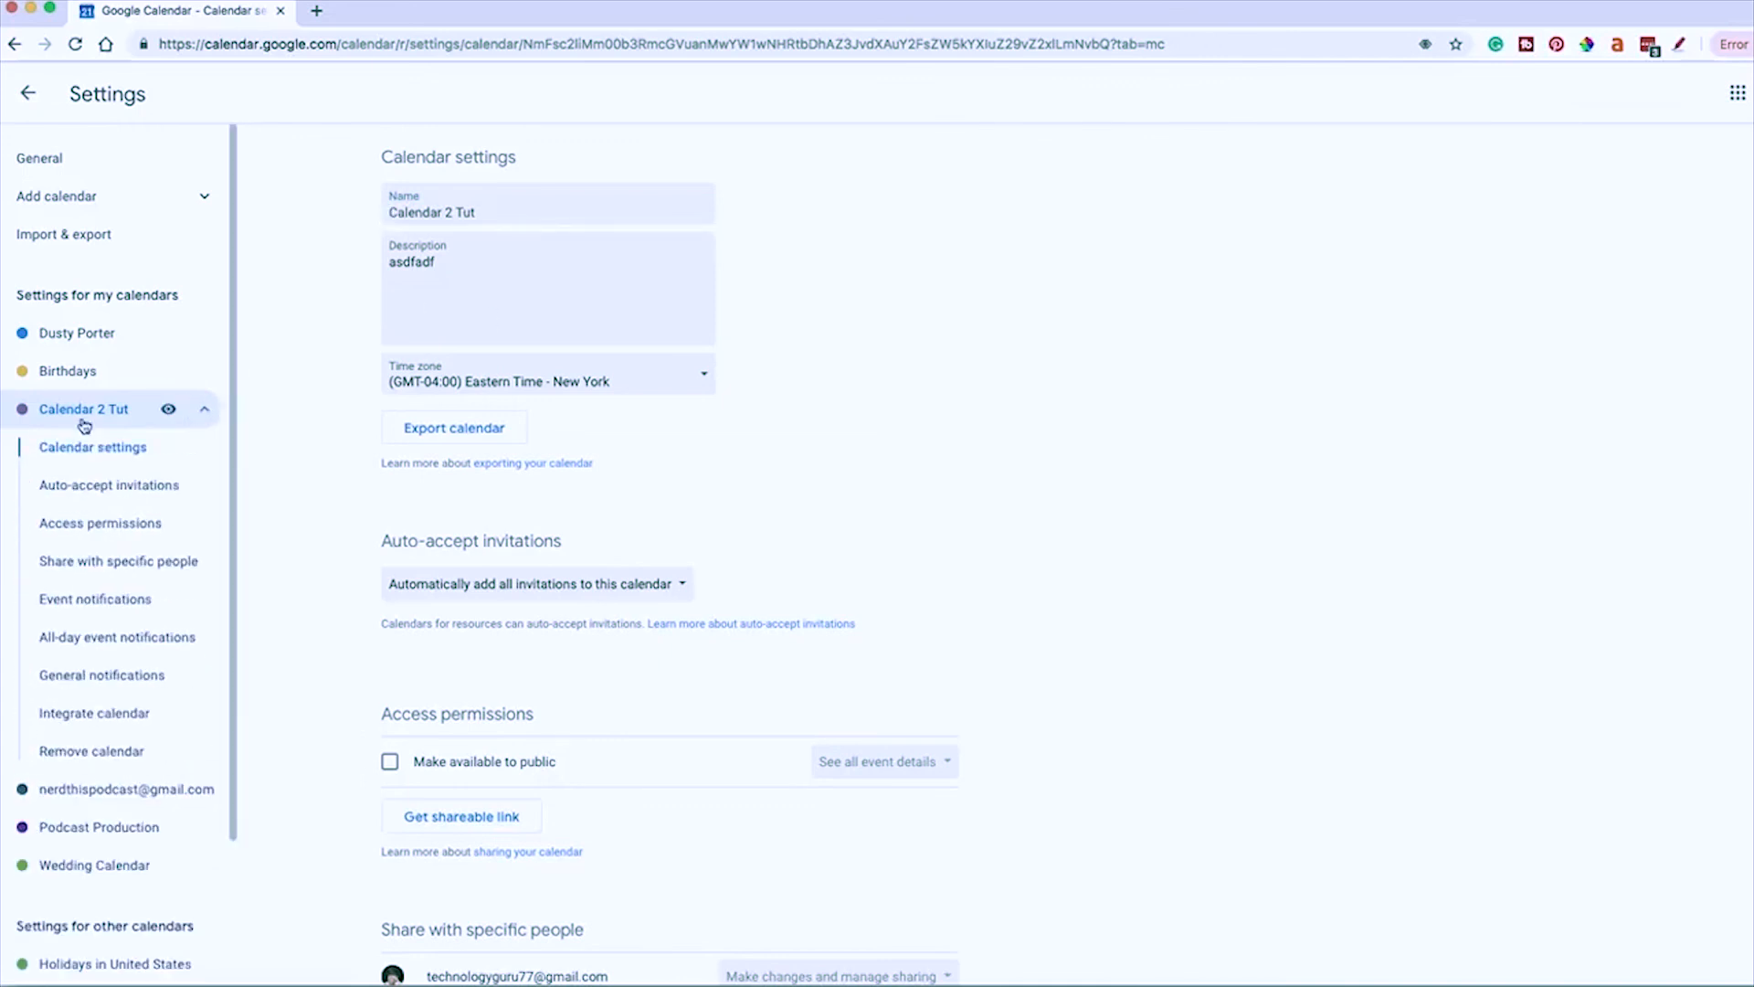
pyautogui.click(92, 757)
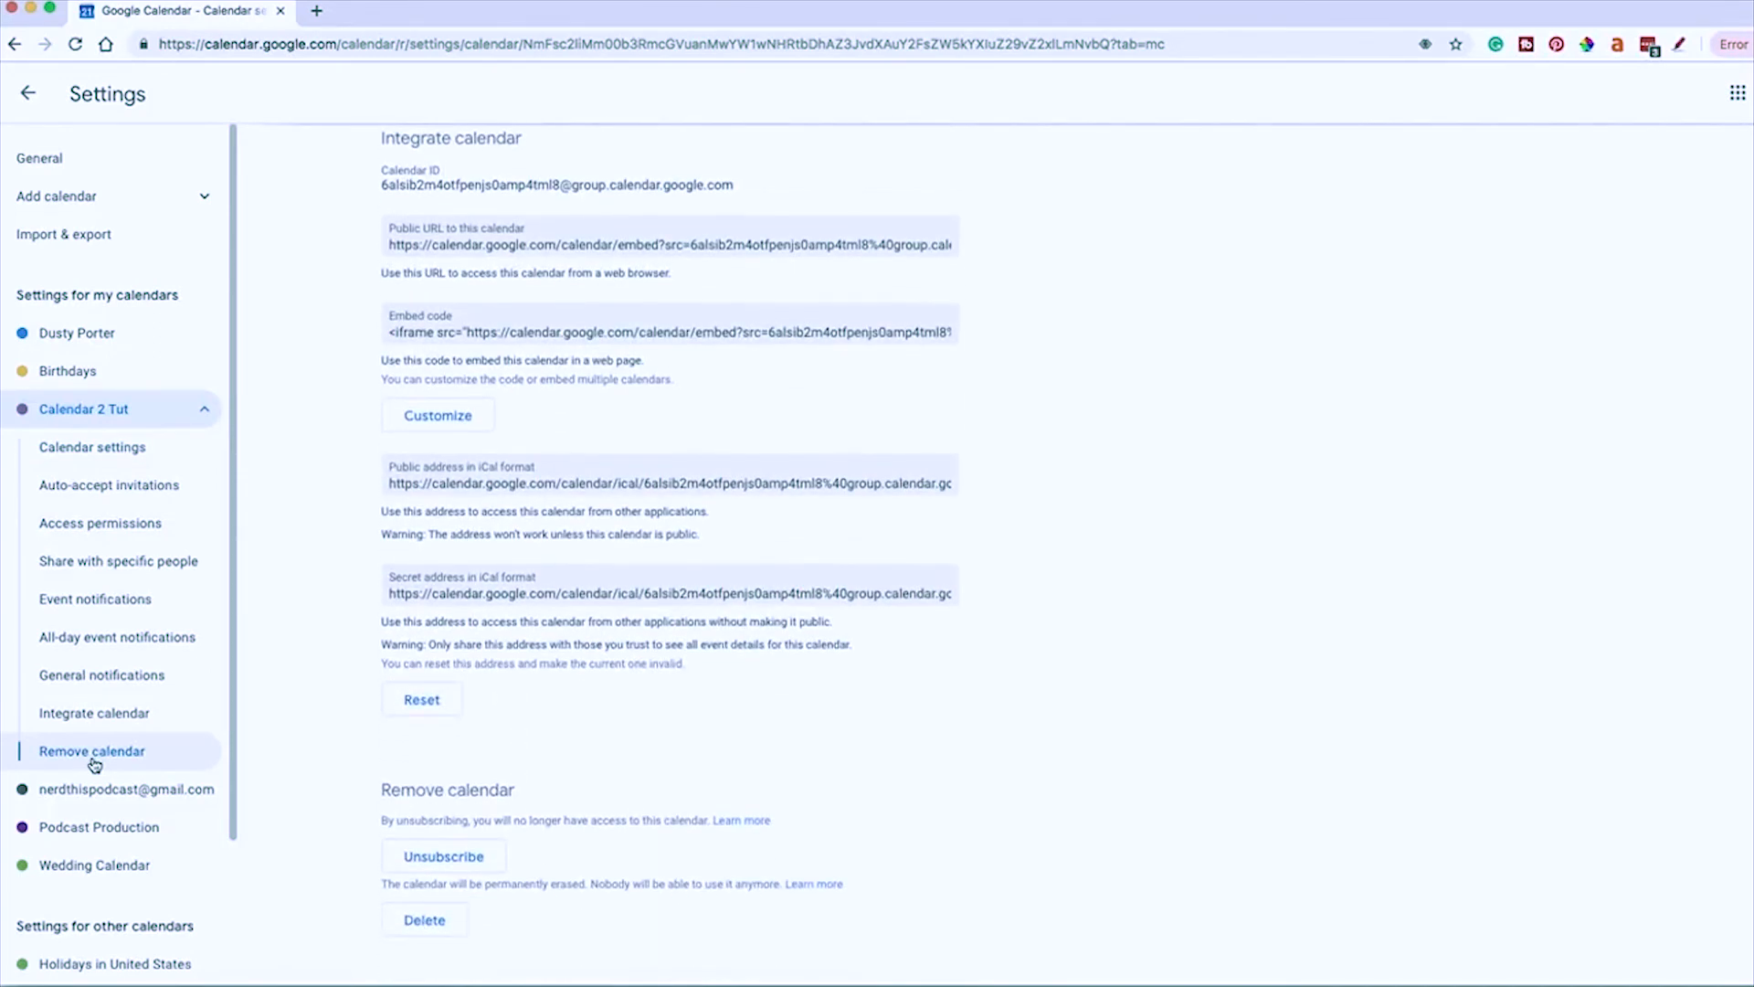
pyautogui.click(435, 925)
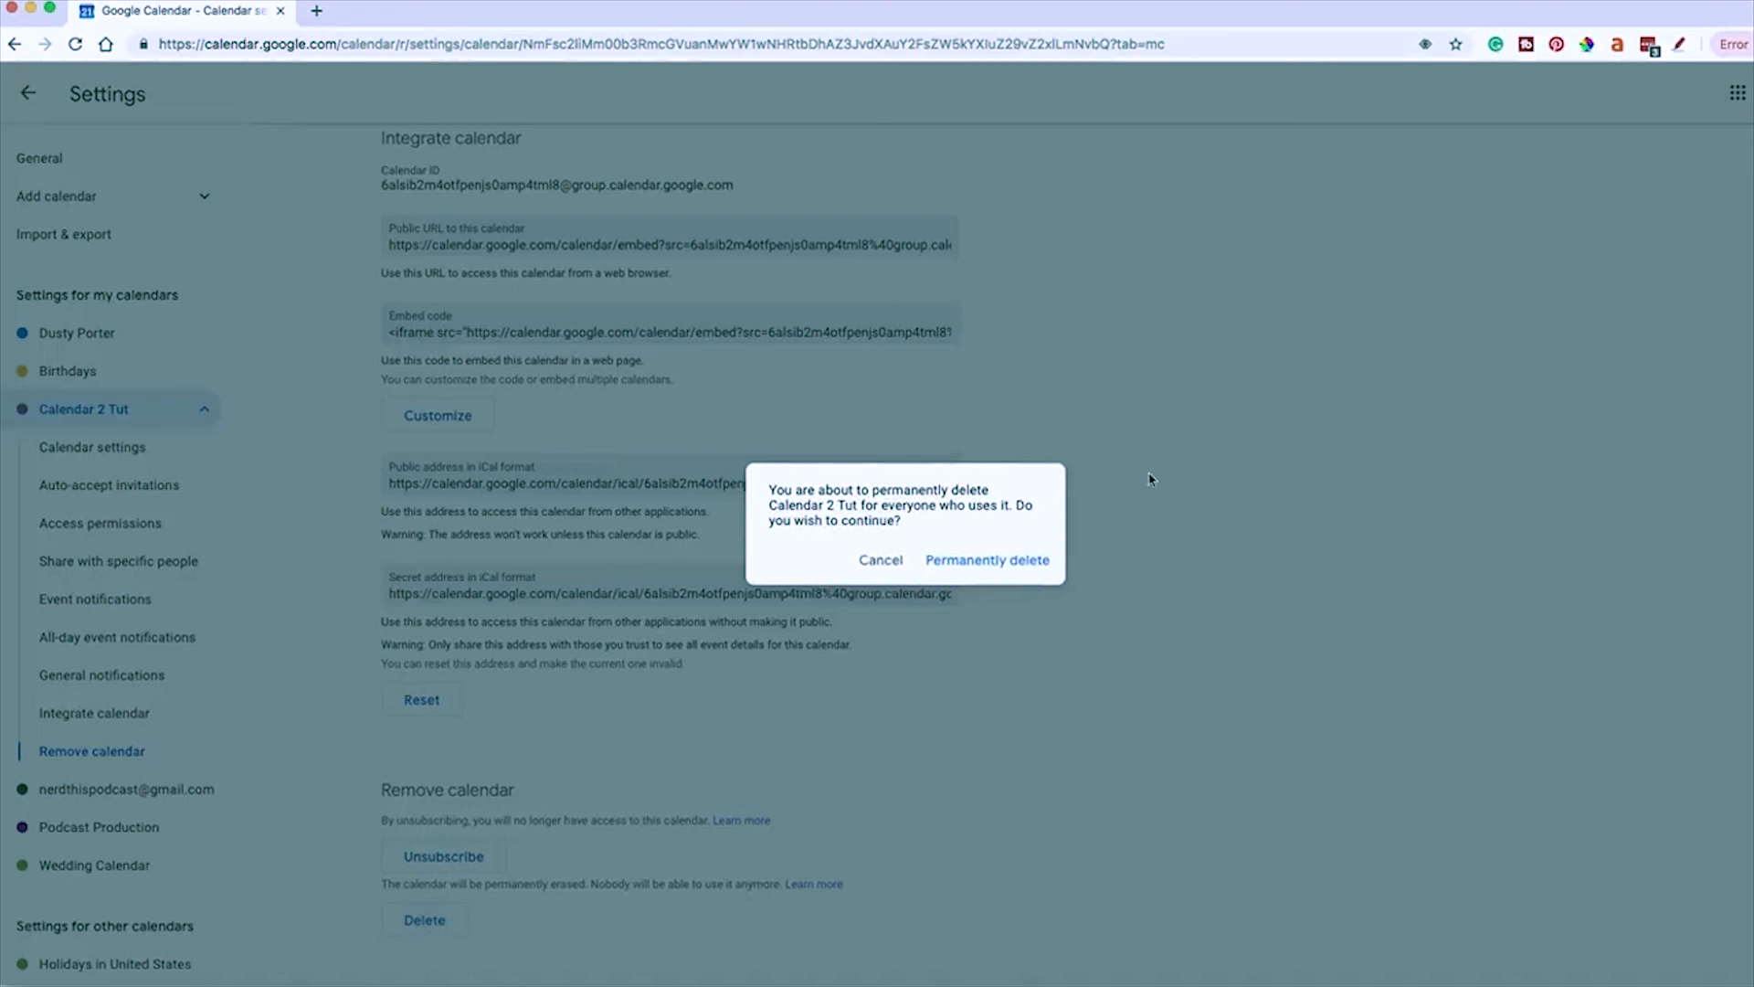
pyautogui.click(1005, 561)
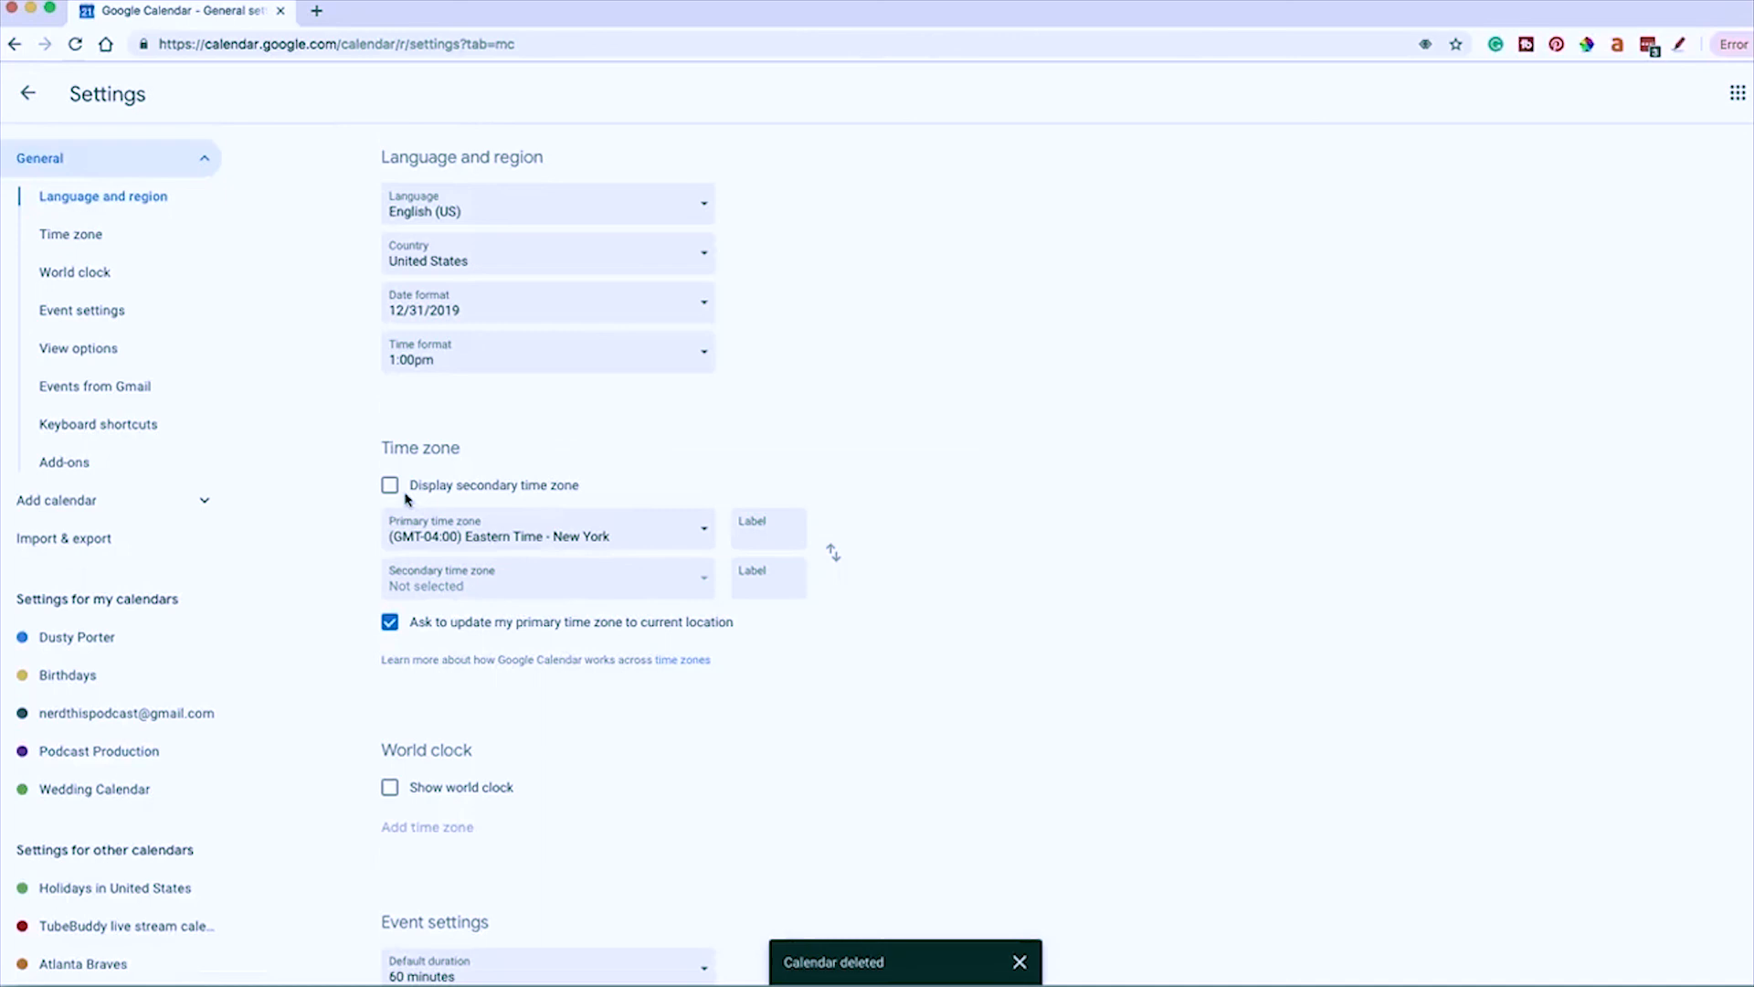
pyautogui.click(28, 94)
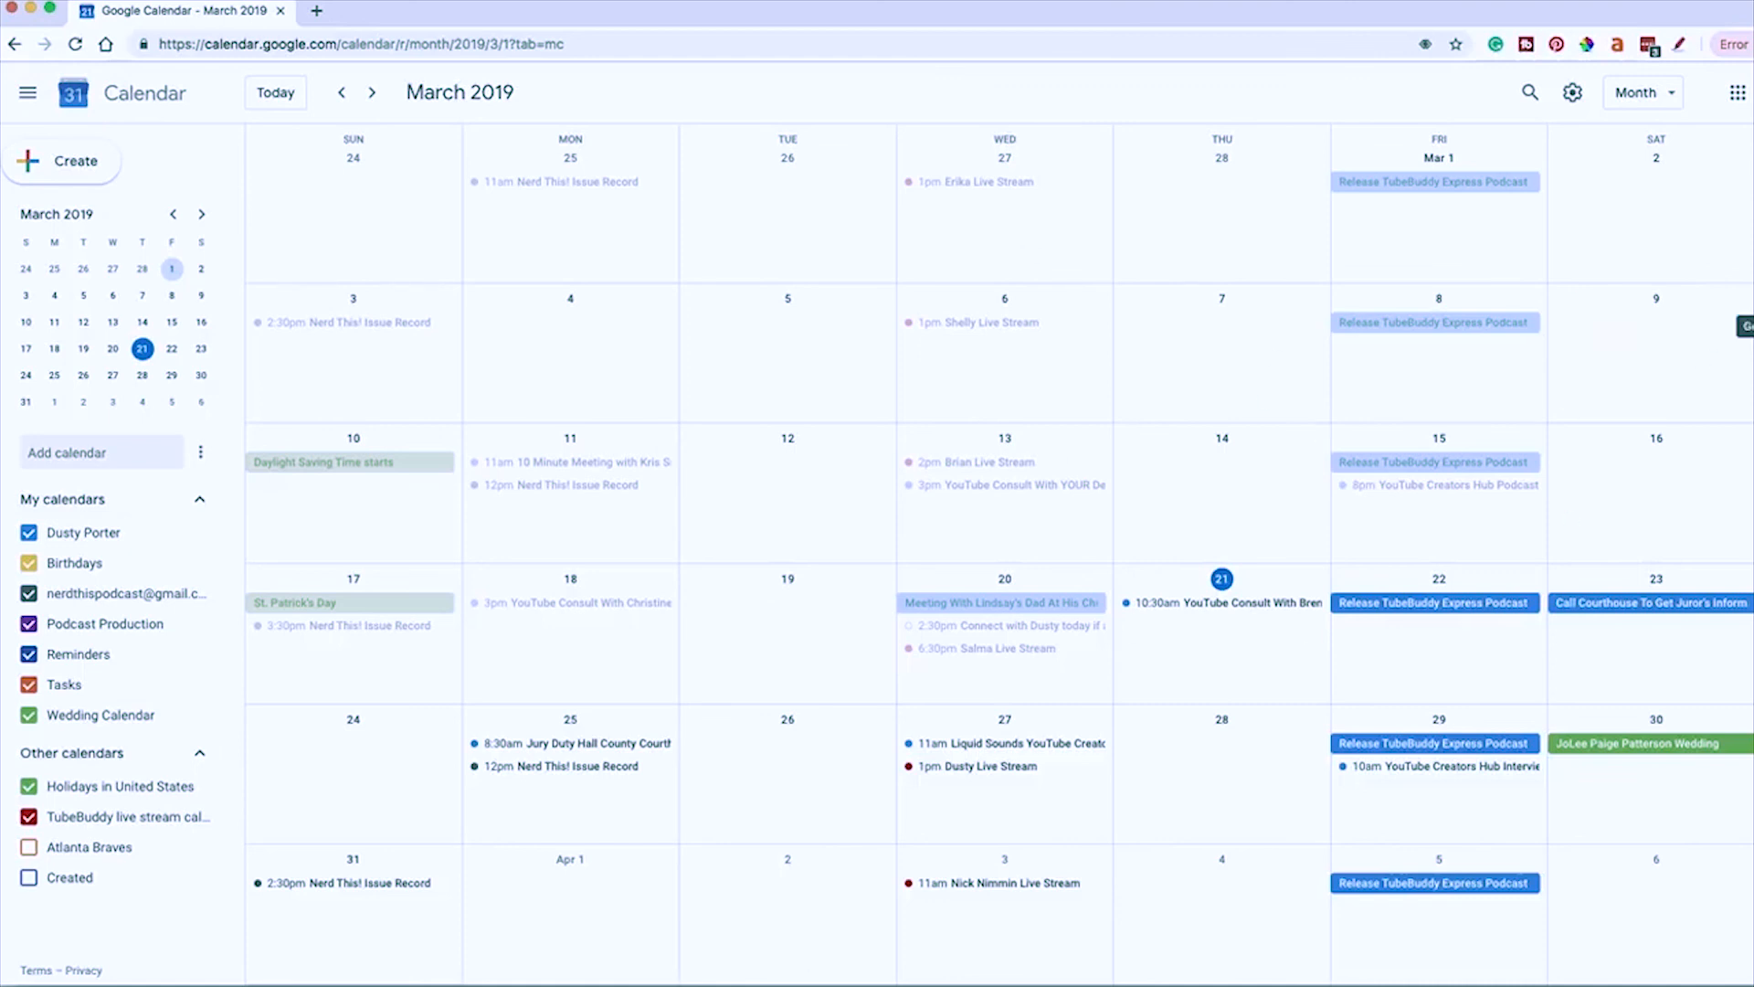
# - Browse the G Suite Marketplace add-ons for Calendar, including the Creative Tools category, and close the marketplace without installing anything
pyautogui.click(1753, 326)
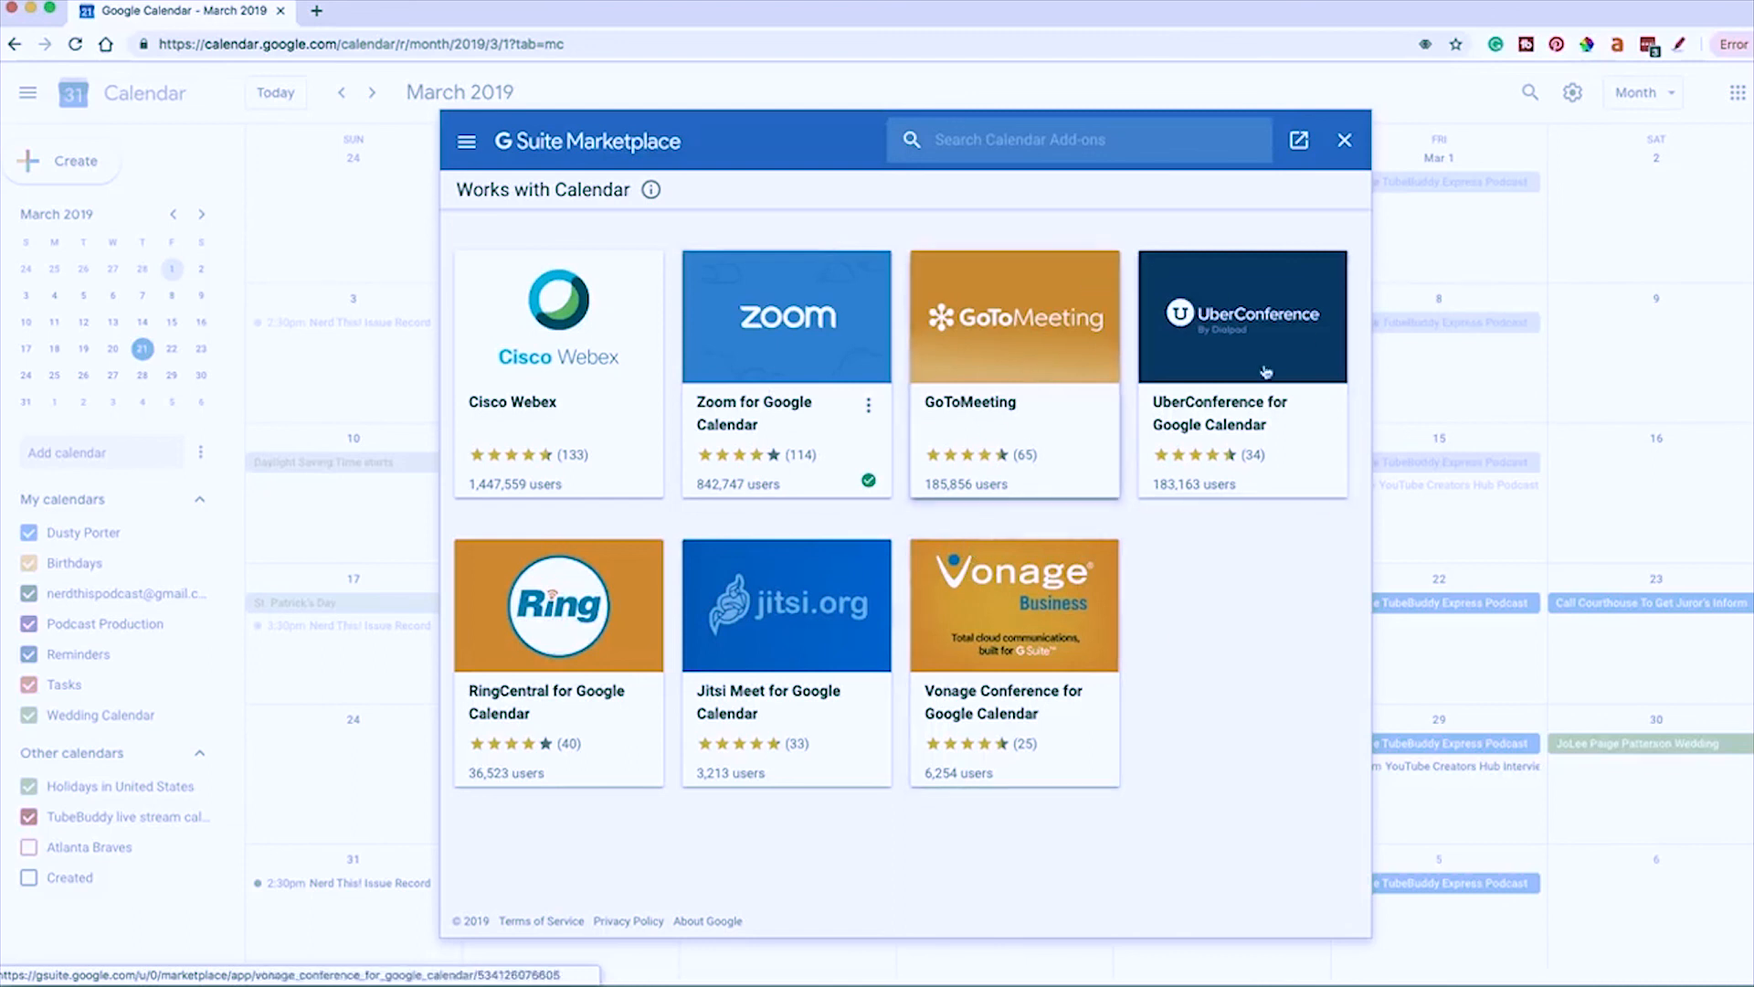
pyautogui.click(467, 145)
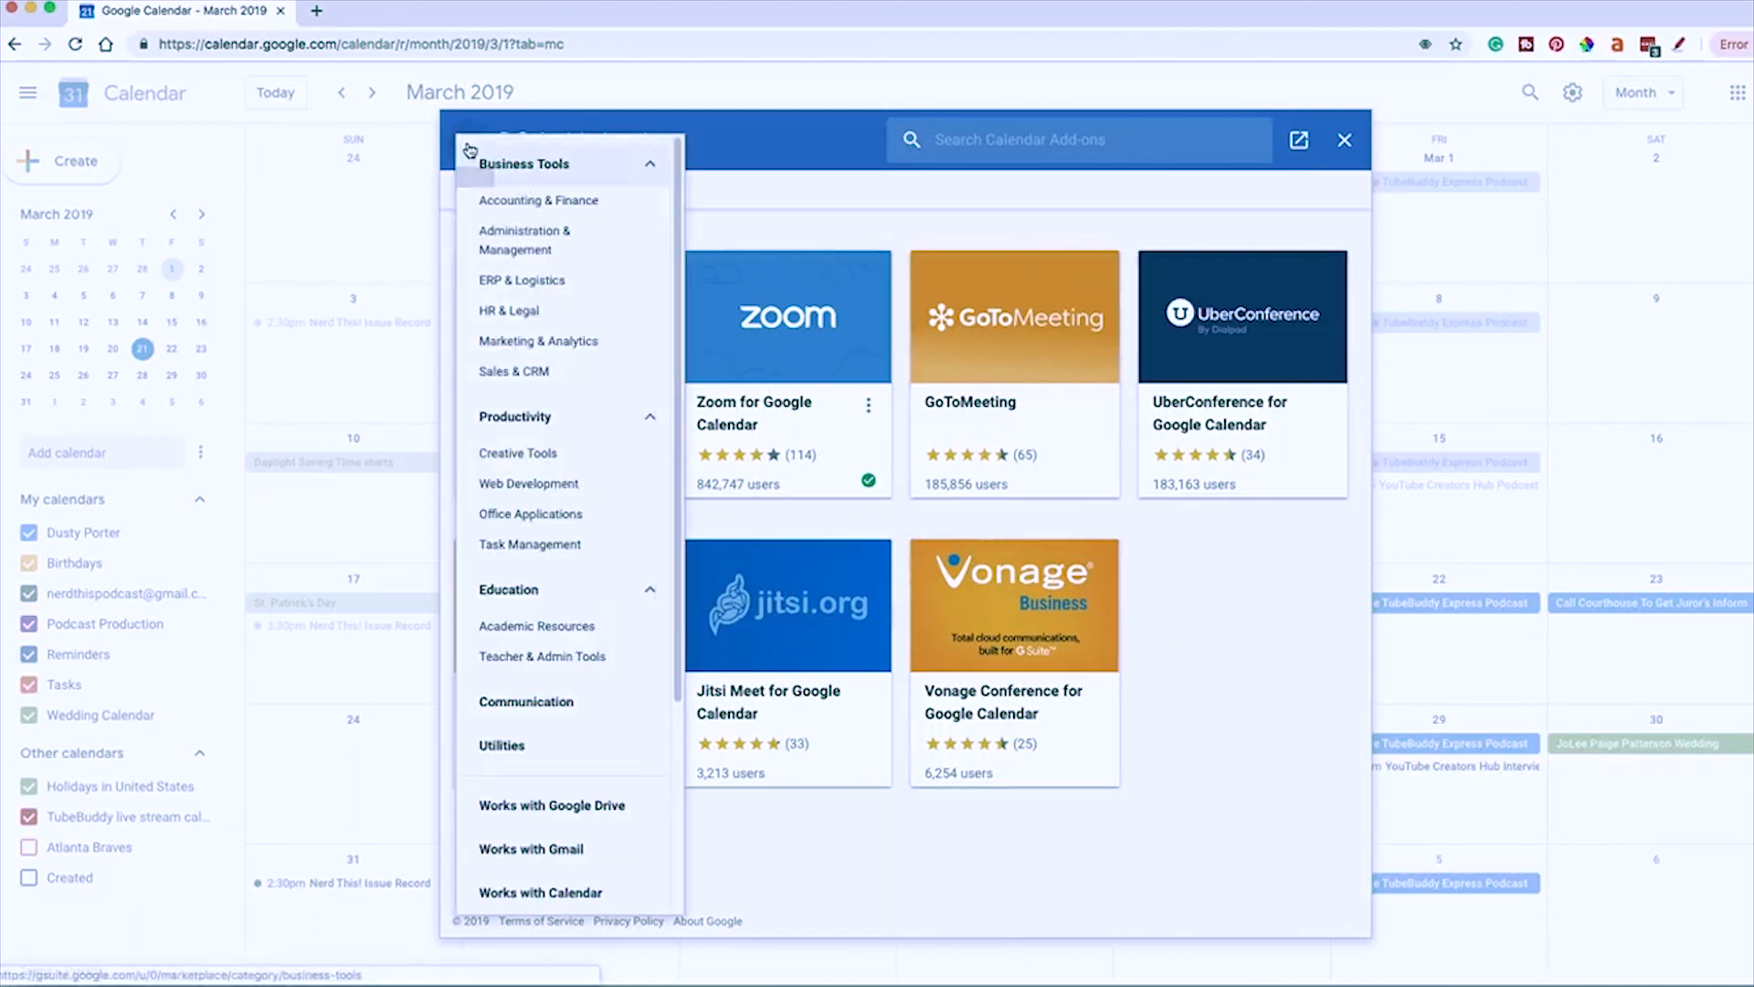
pyautogui.click(536, 451)
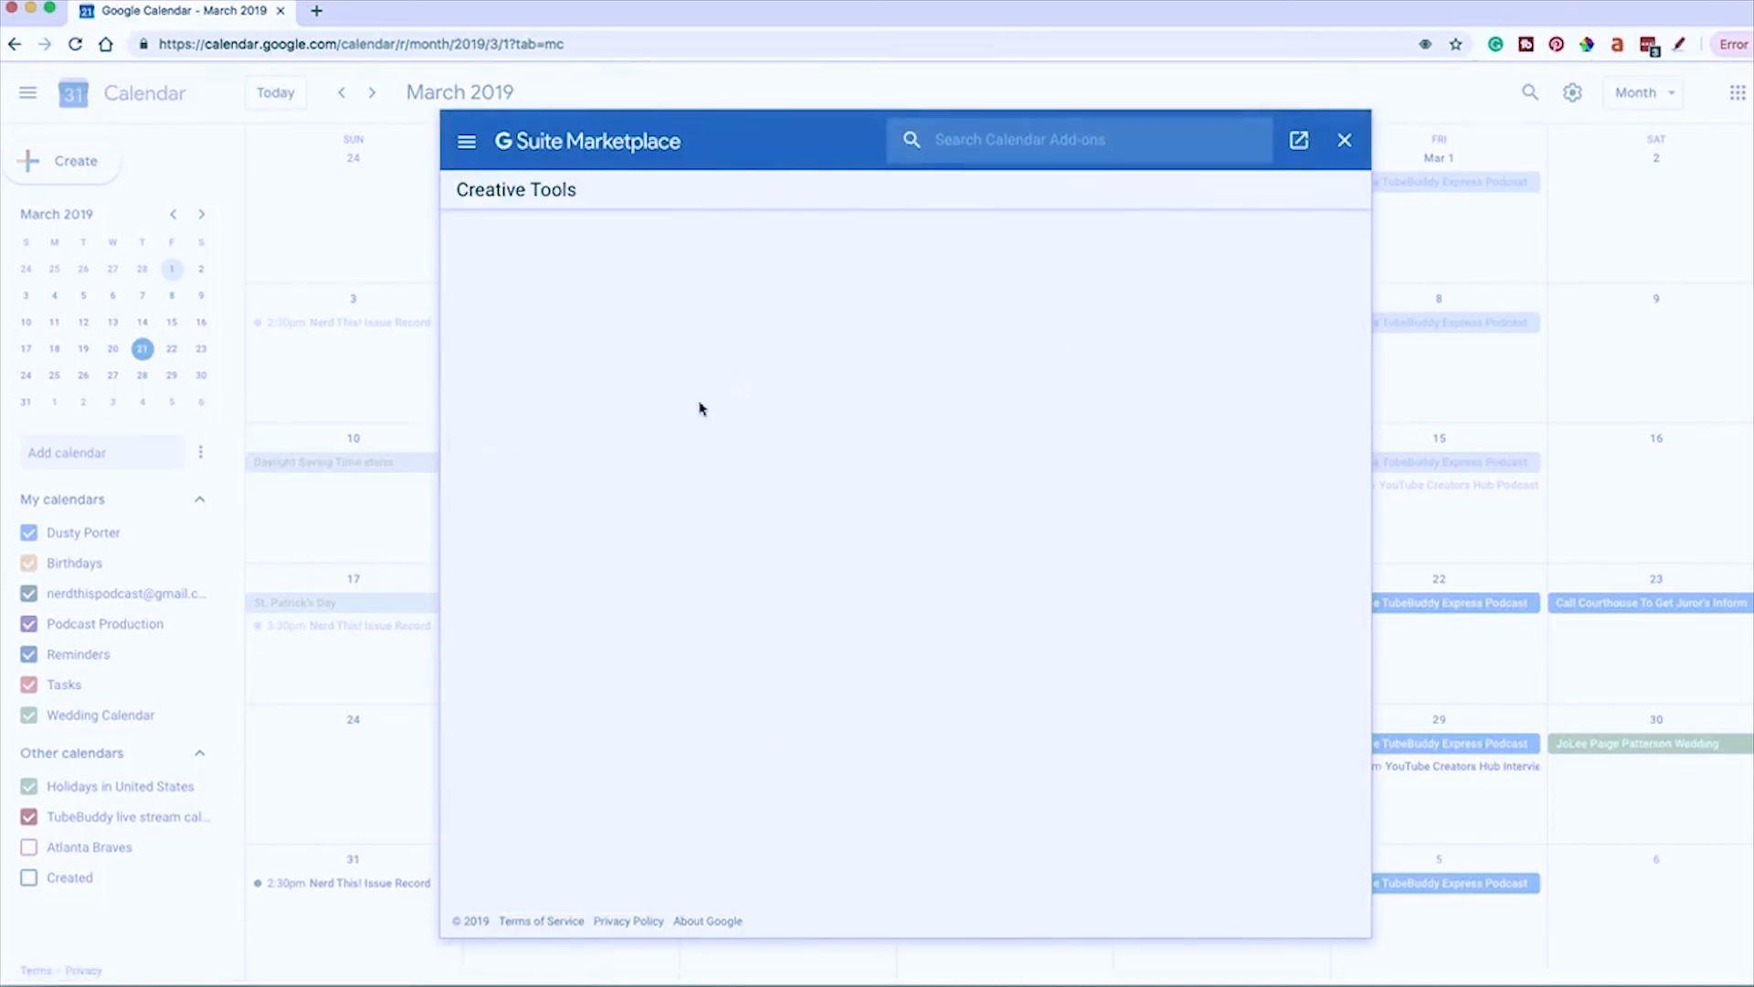
pyautogui.click(467, 143)
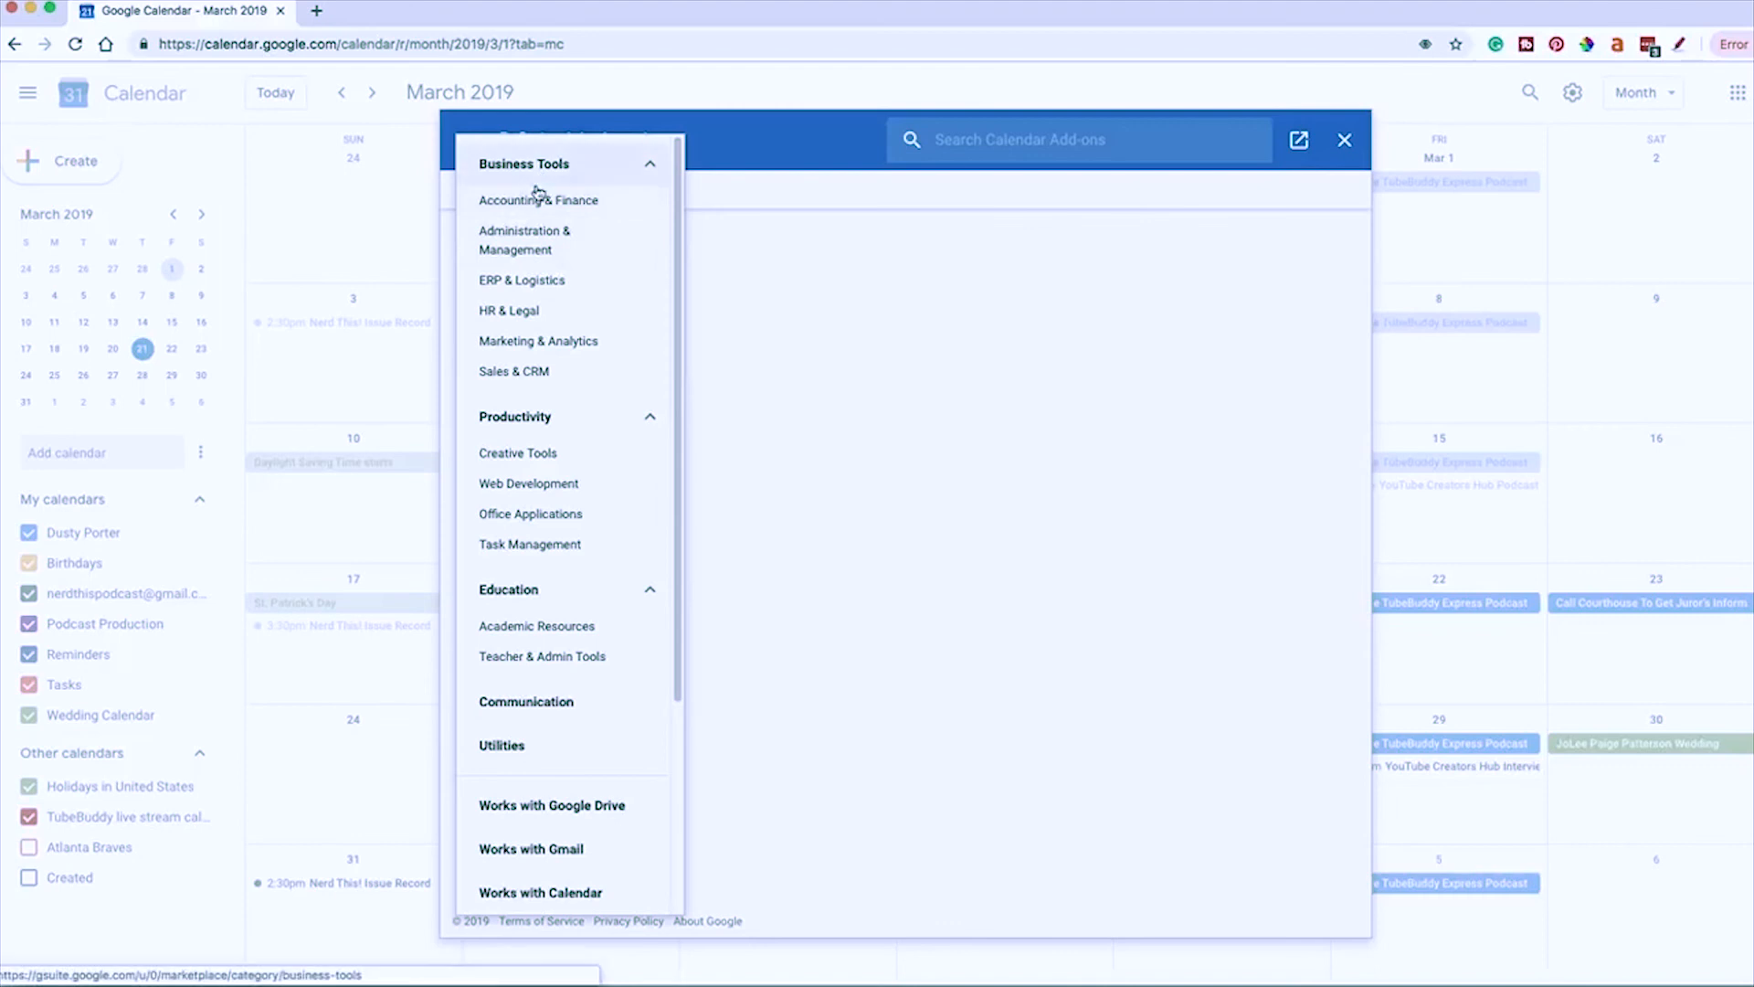
pyautogui.click(1345, 142)
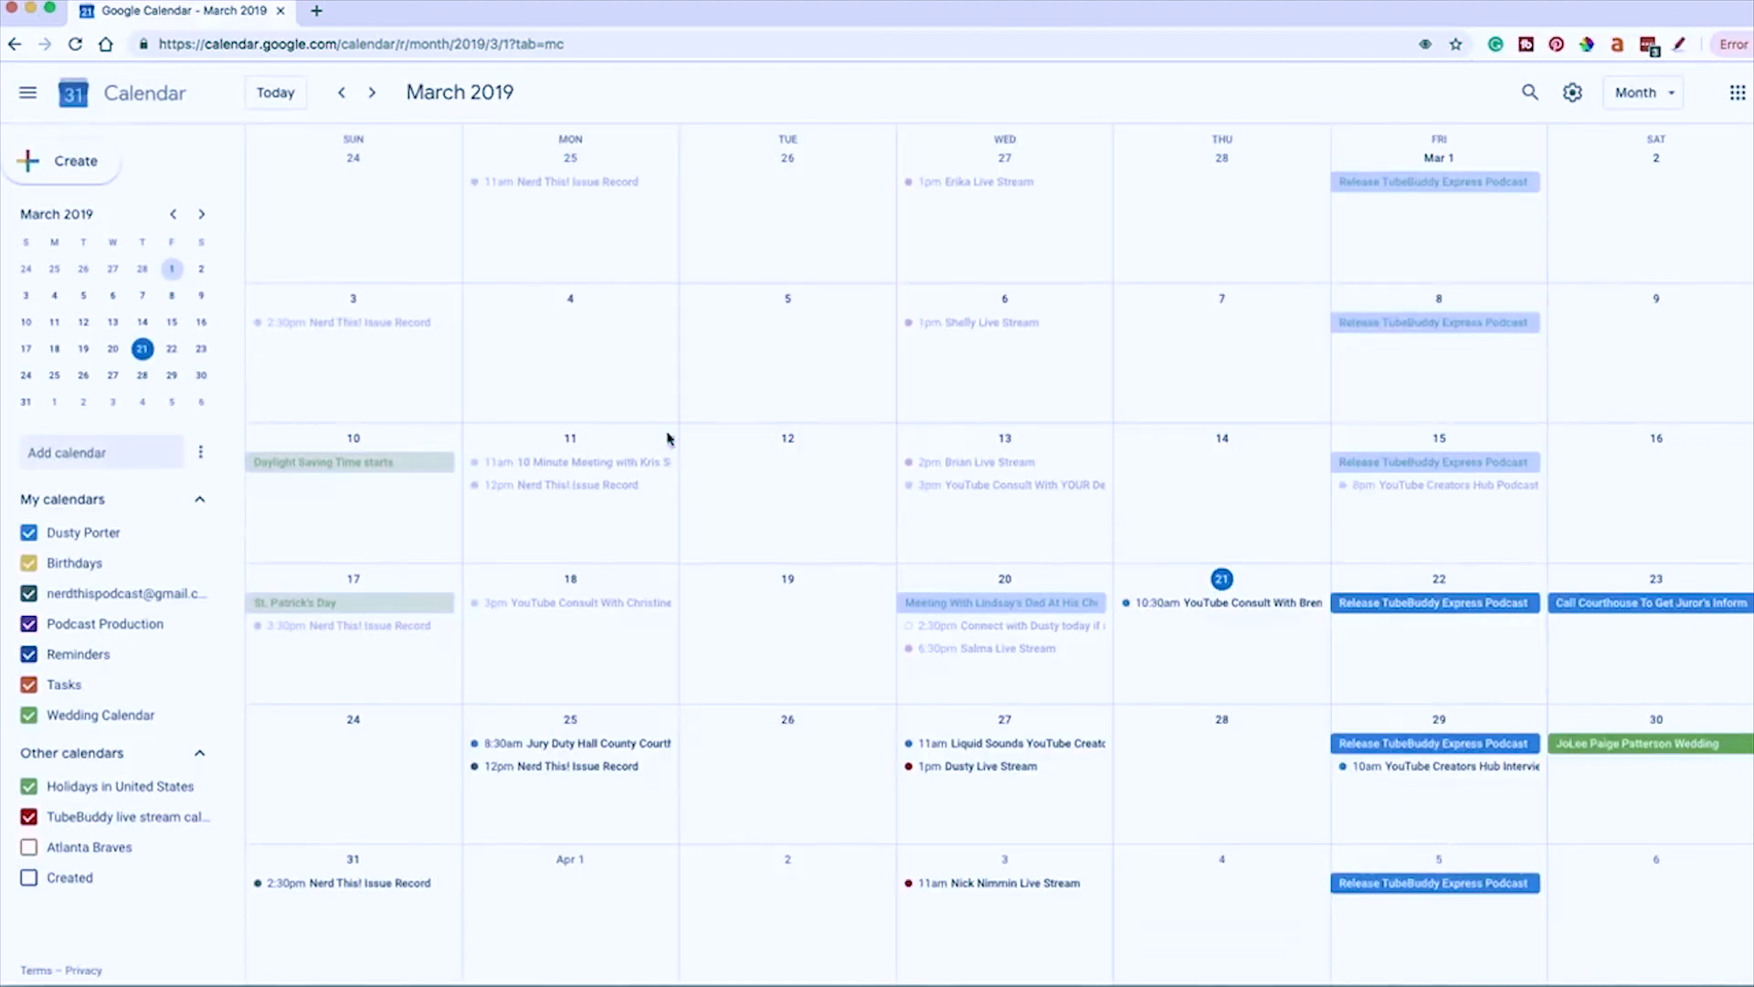